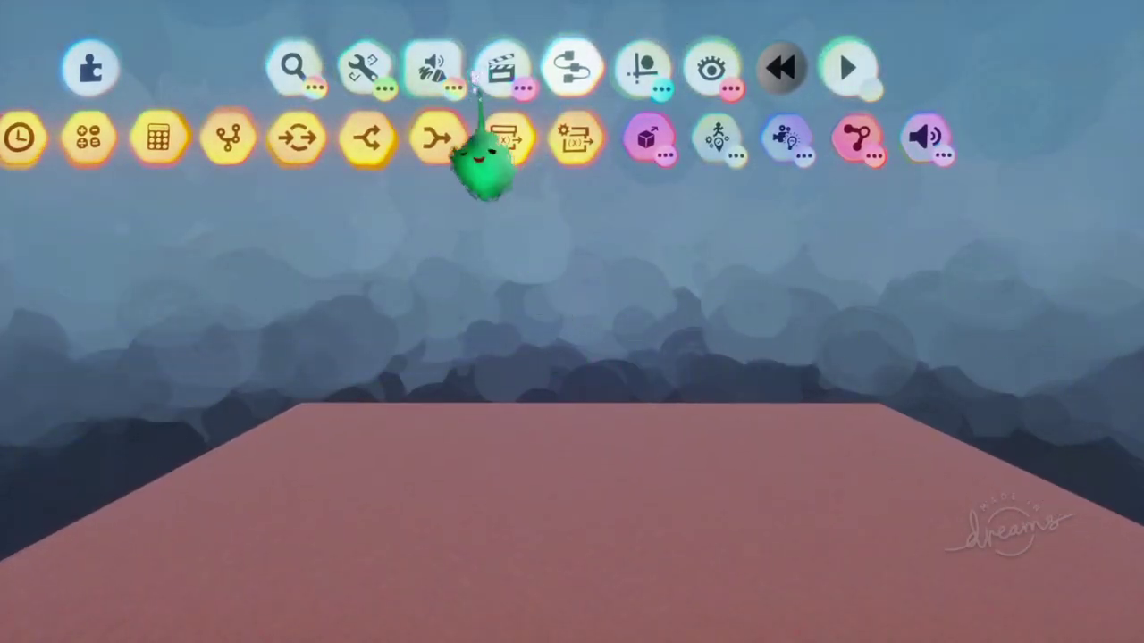
- Add a keyframe and record the floor sculpture's outer colour as red with its tint amount at 200%
click(502, 71)
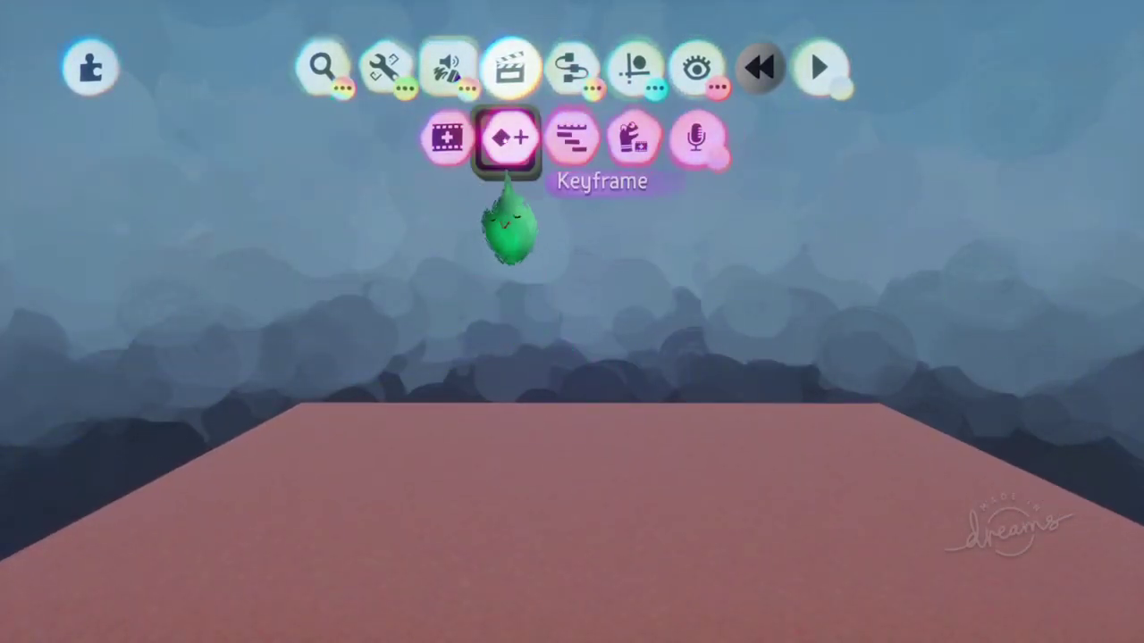
click(509, 137)
click(592, 490)
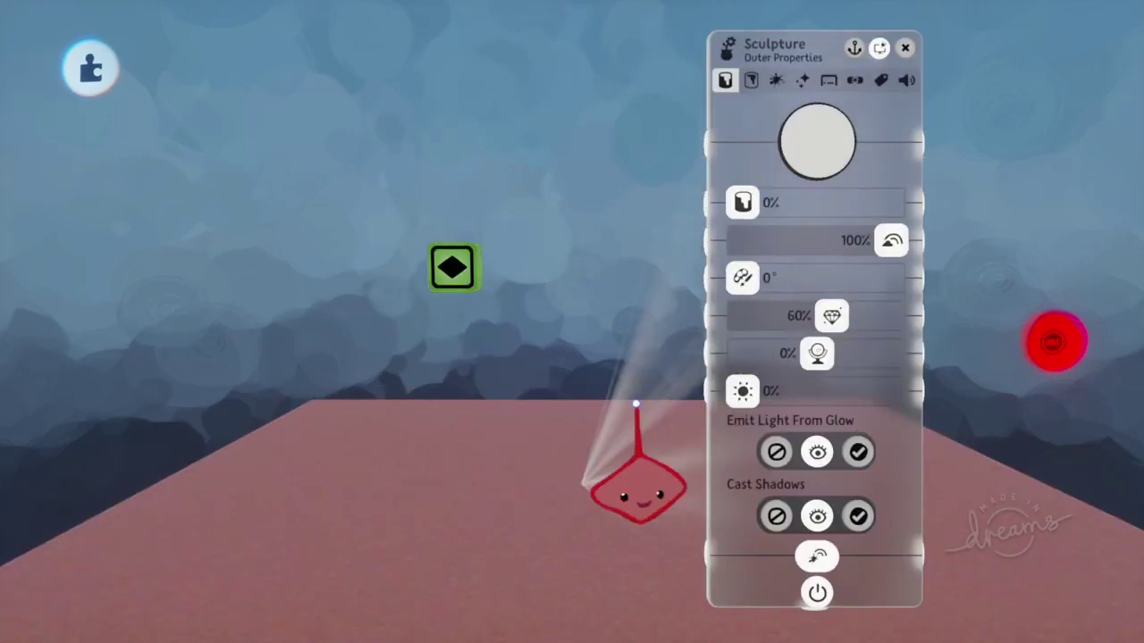
drag(820, 143, 939, 145)
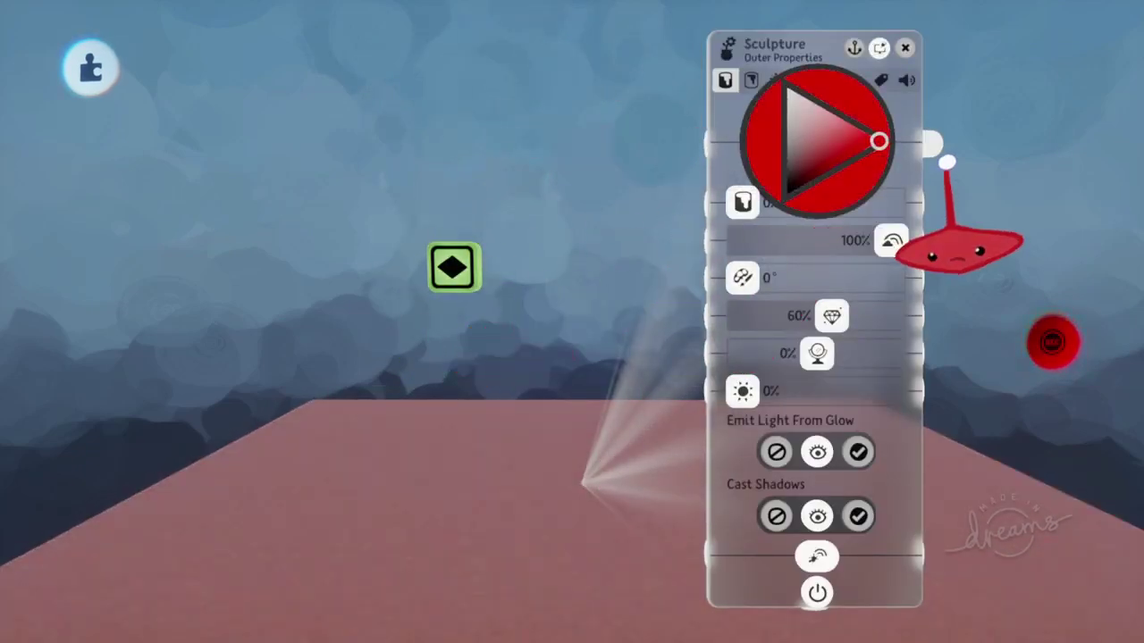
drag(743, 203, 891, 203)
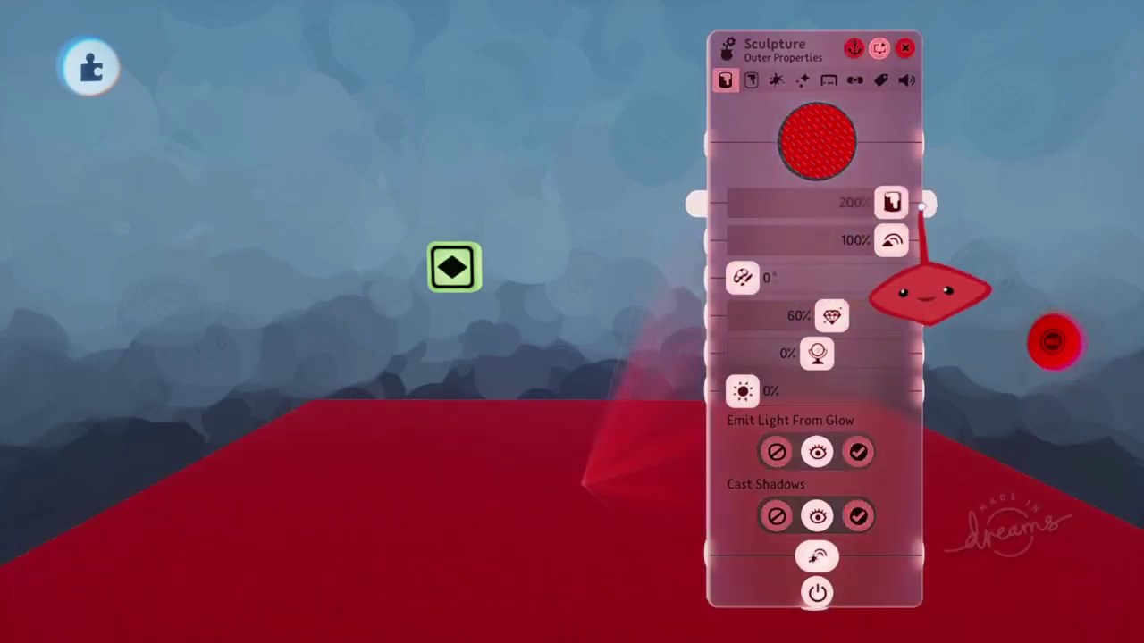
click(1037, 340)
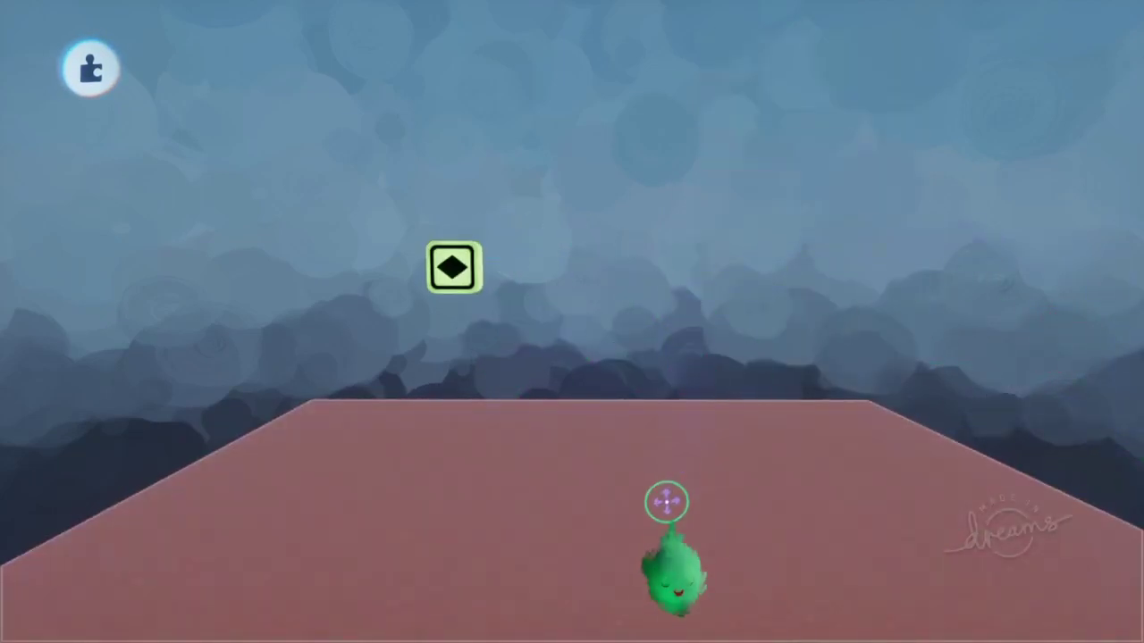
- Preview the keyframe on and off while viewing the floor sculpture's outer properties
click(649, 518)
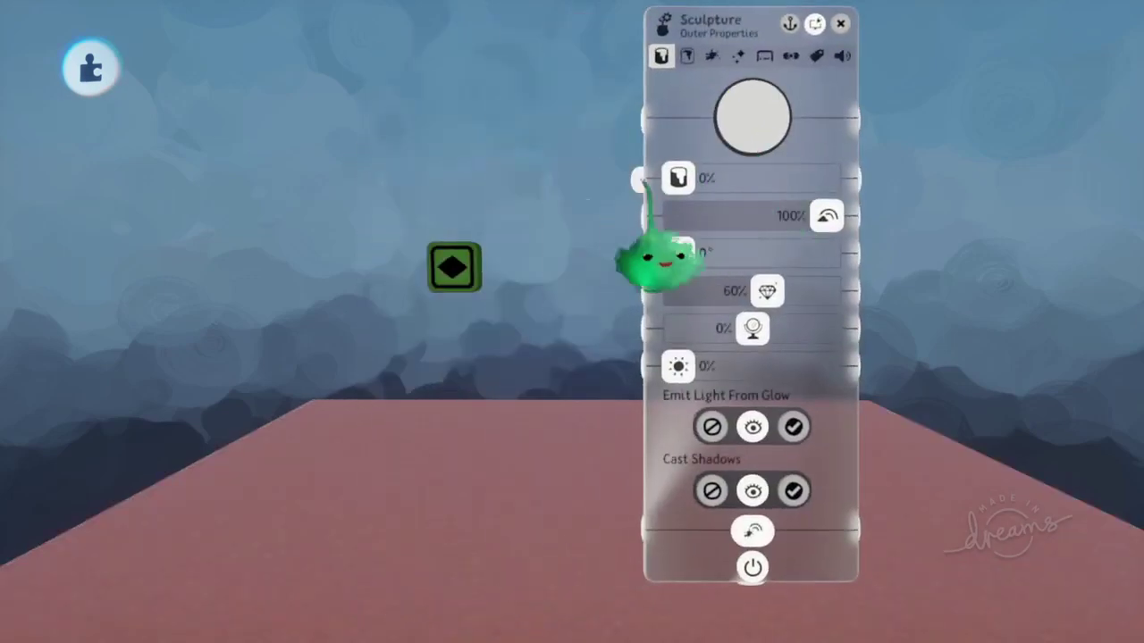
click(451, 256)
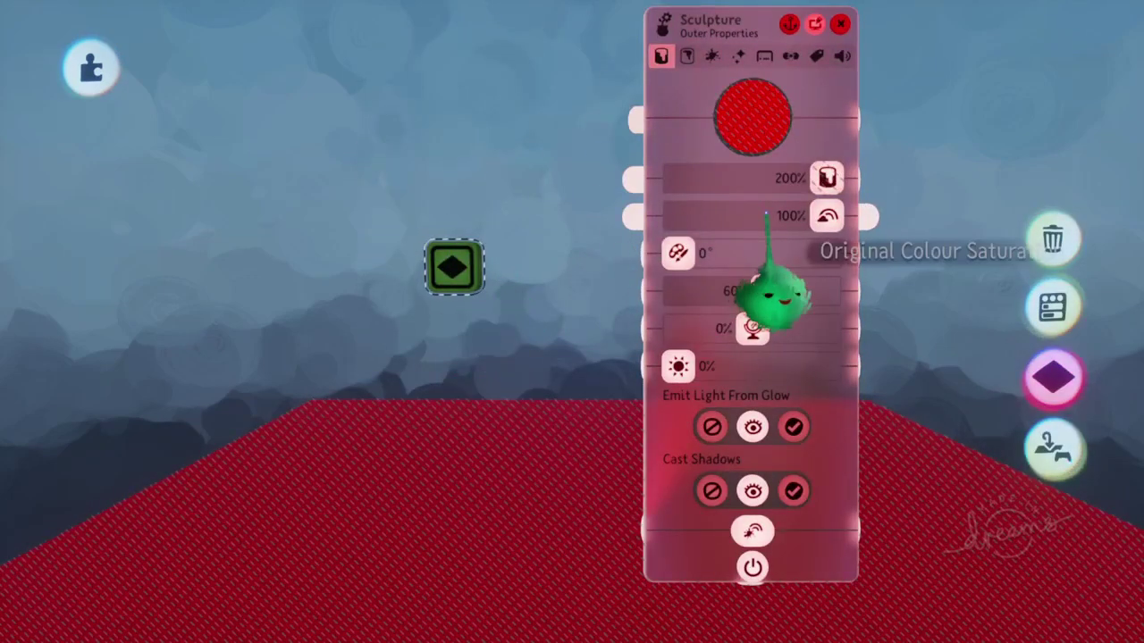
key(ctrl+z)
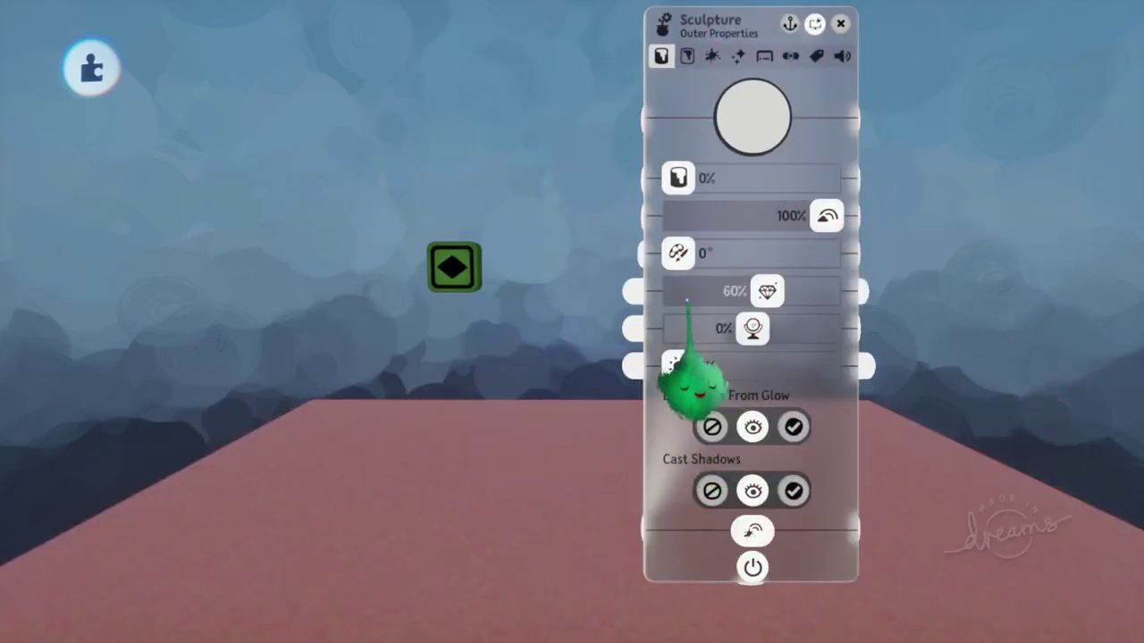
key(Escape)
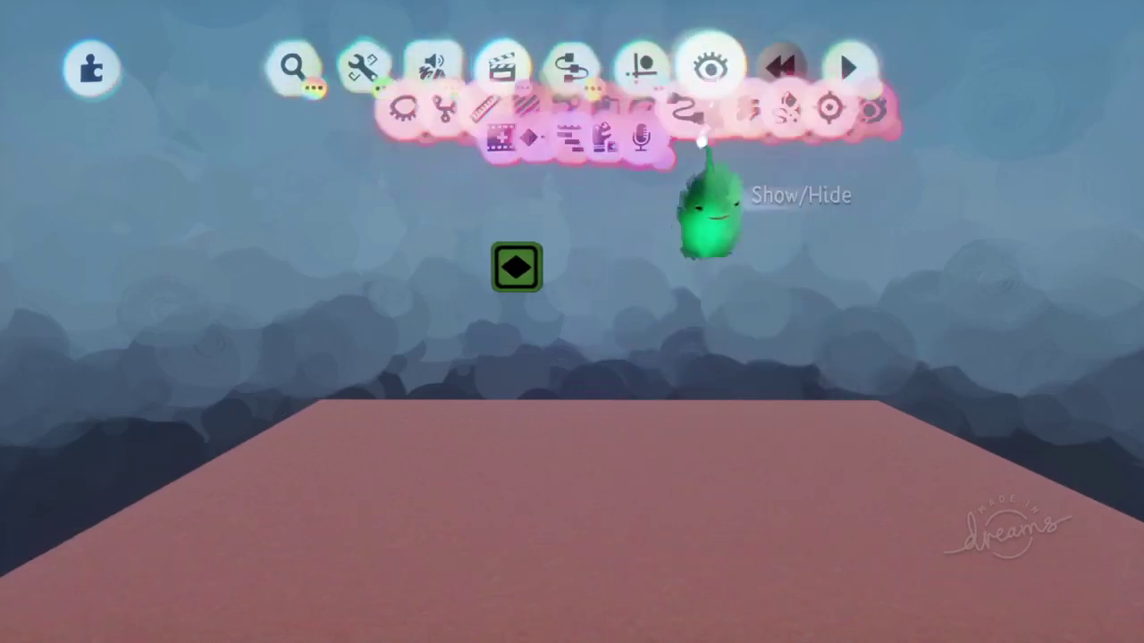
- Examine the thermometer's detailed gameplay memory, including its Wires & Animation category
click(578, 141)
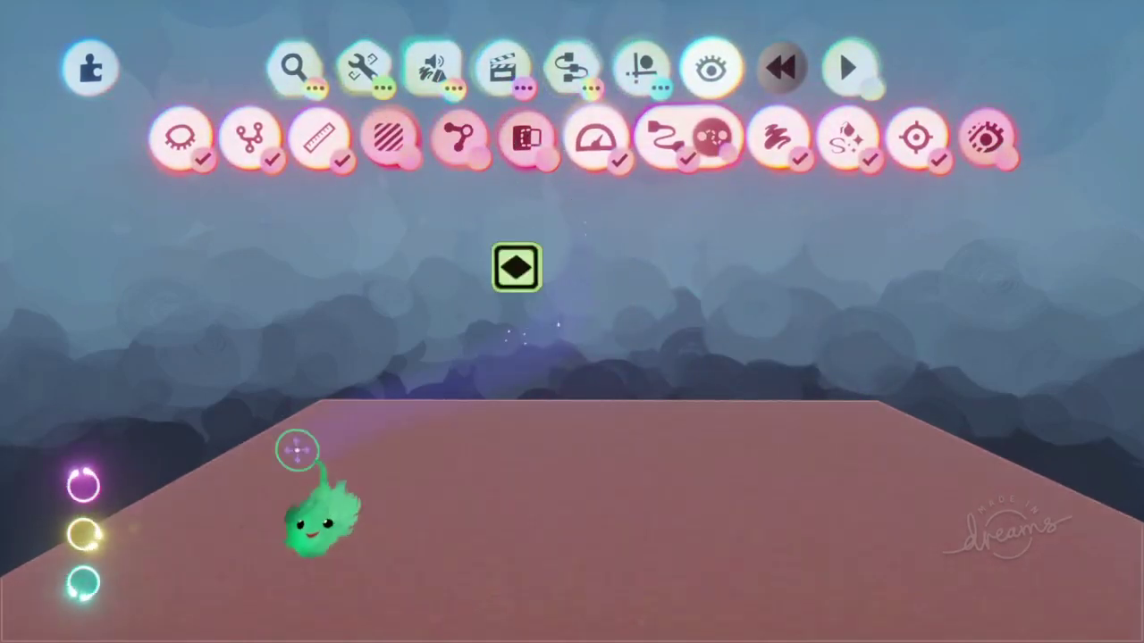
click(89, 483)
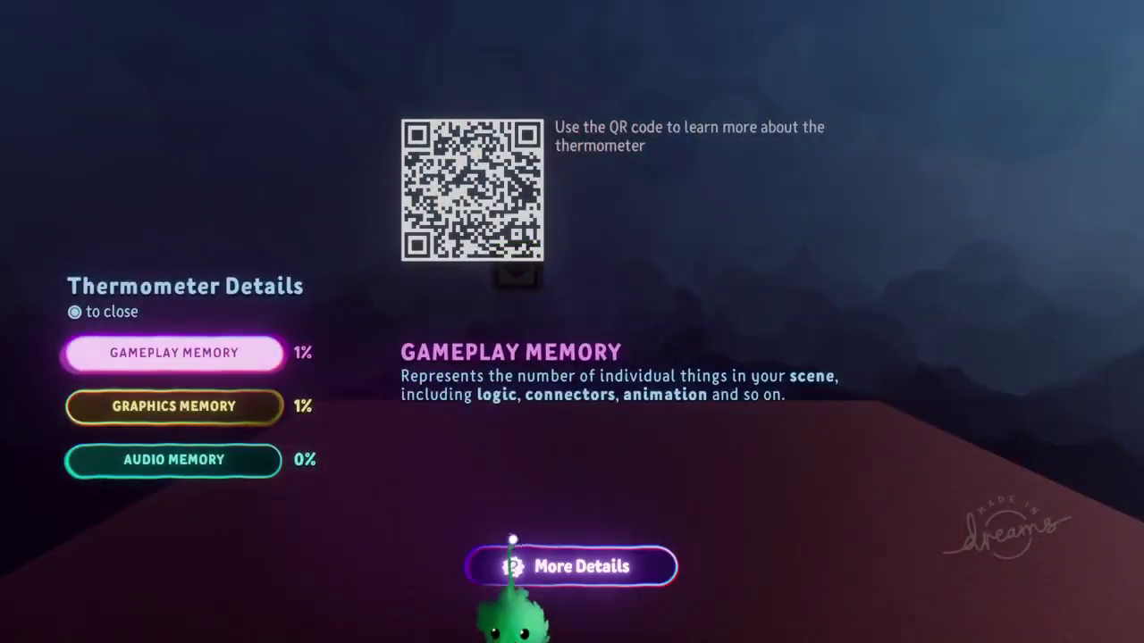
click(513, 556)
click(464, 190)
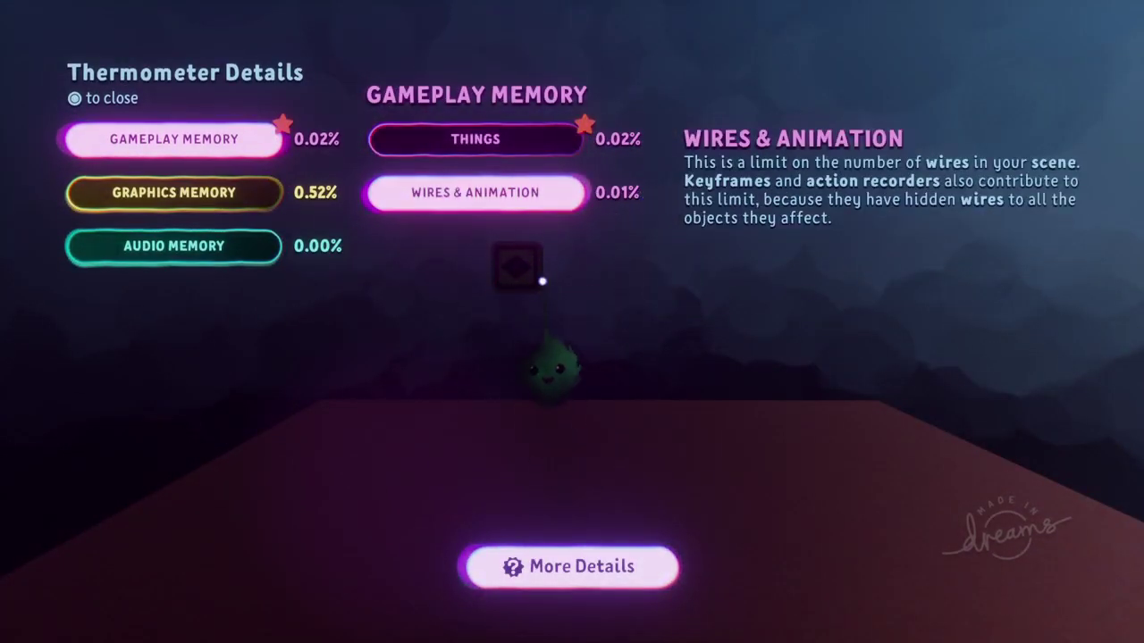
key(Escape)
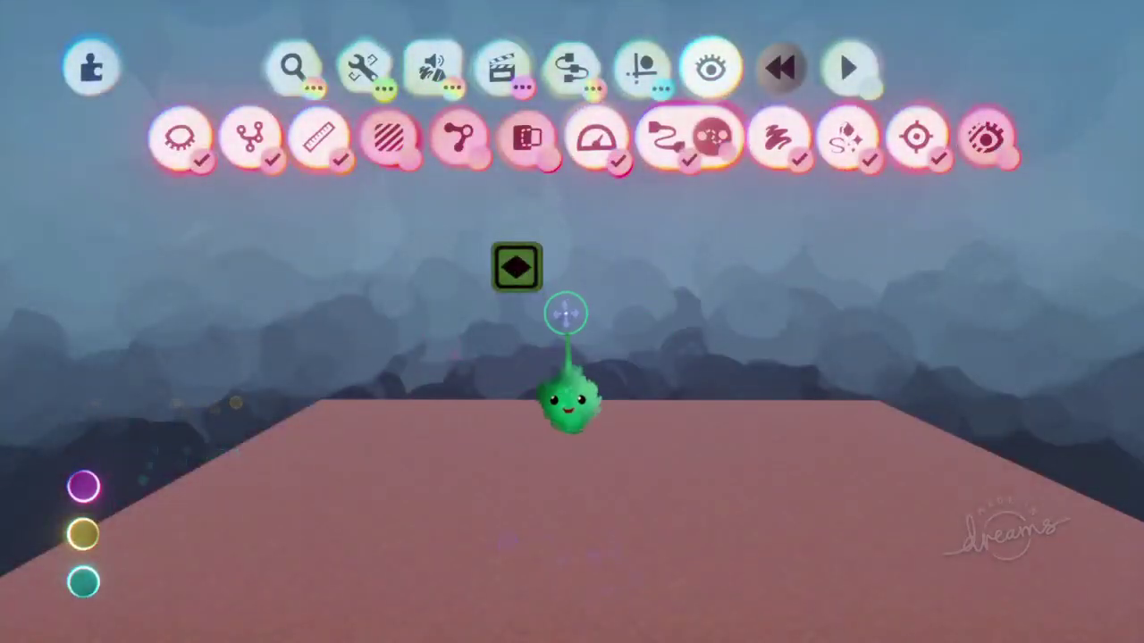
- Show invisible wires and preview the keyframe to trace its hidden connections to the floor sculpture
middle_drag(570, 376, 593, 303)
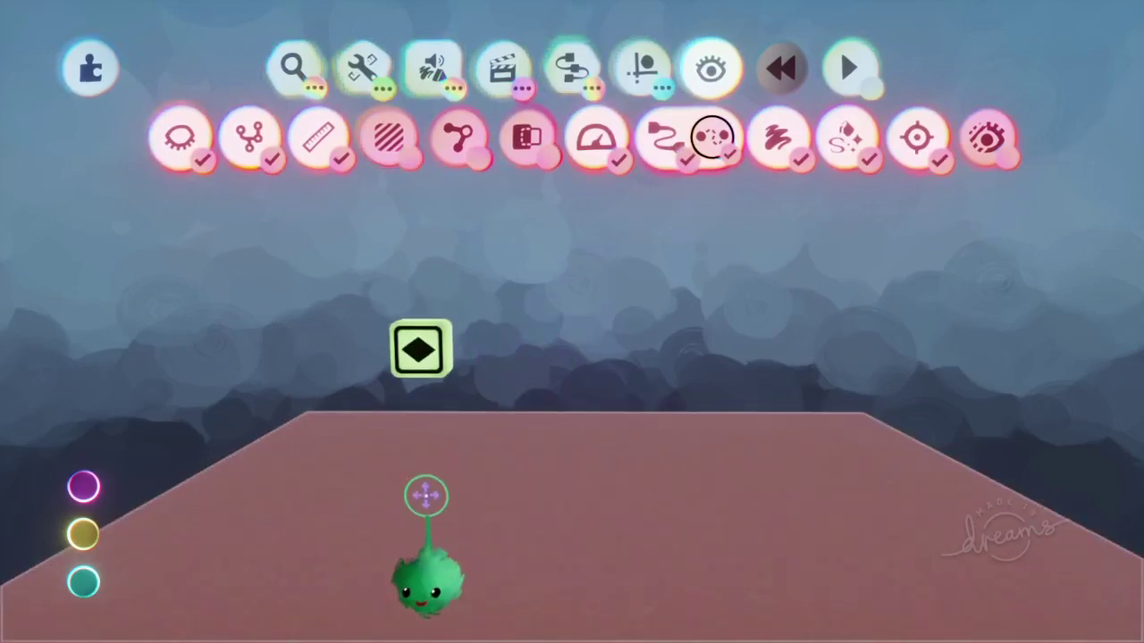
click(421, 358)
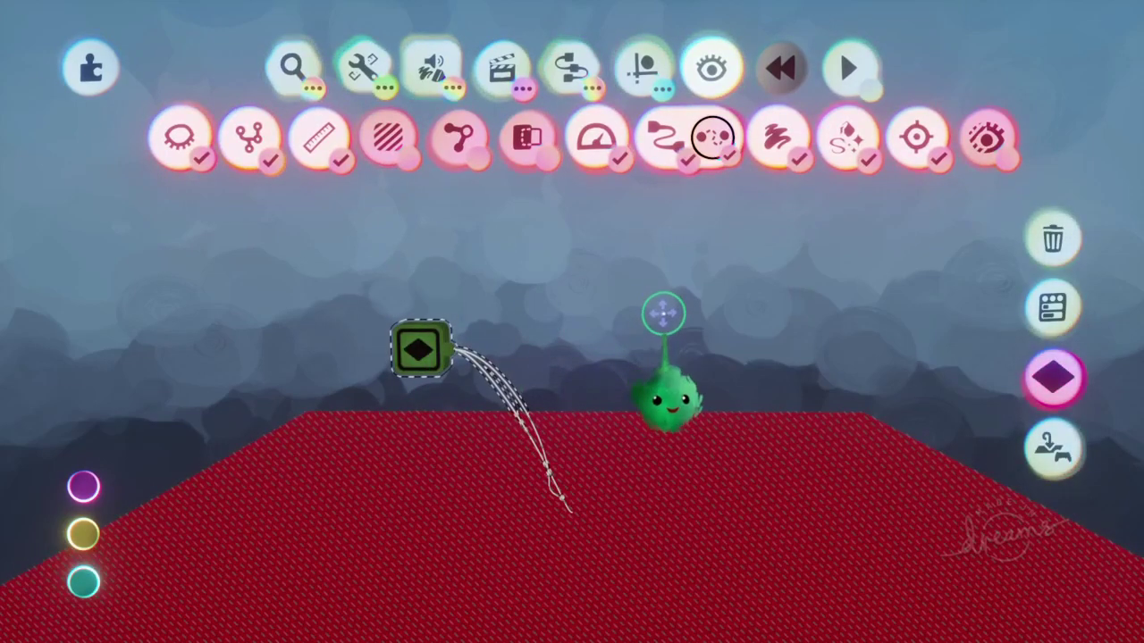
click(665, 320)
click(614, 494)
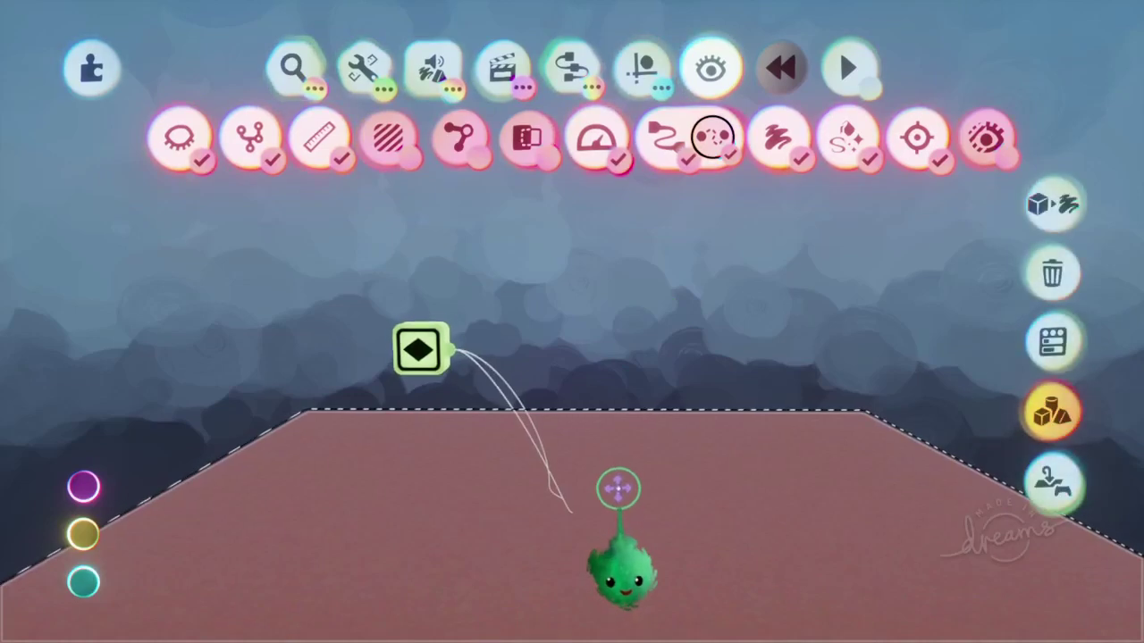
drag(607, 478, 718, 323)
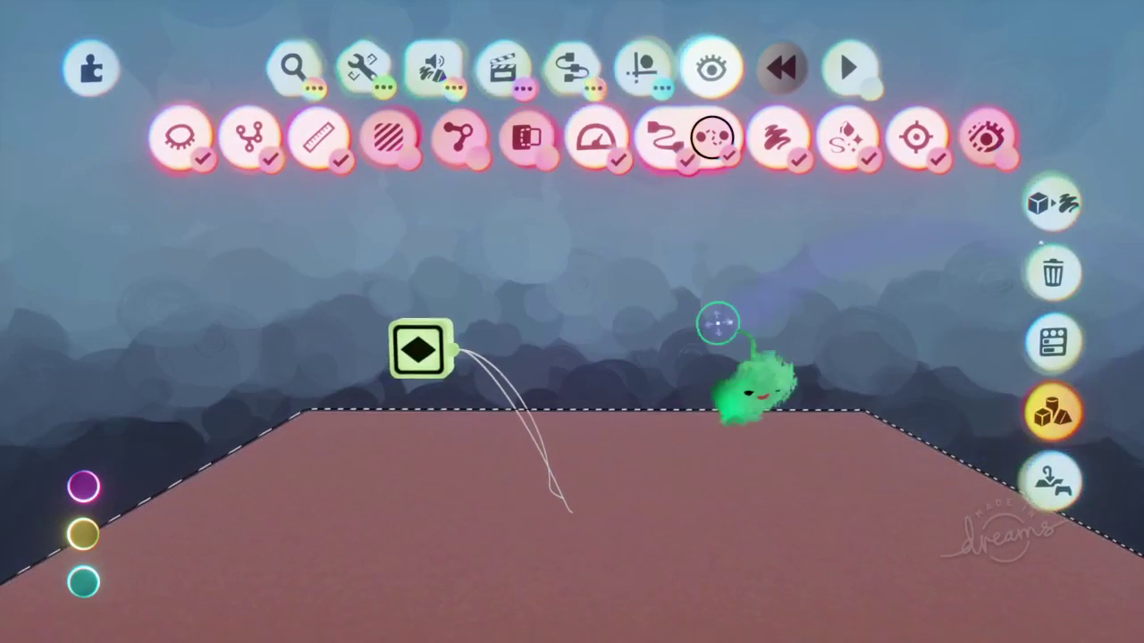
click(418, 350)
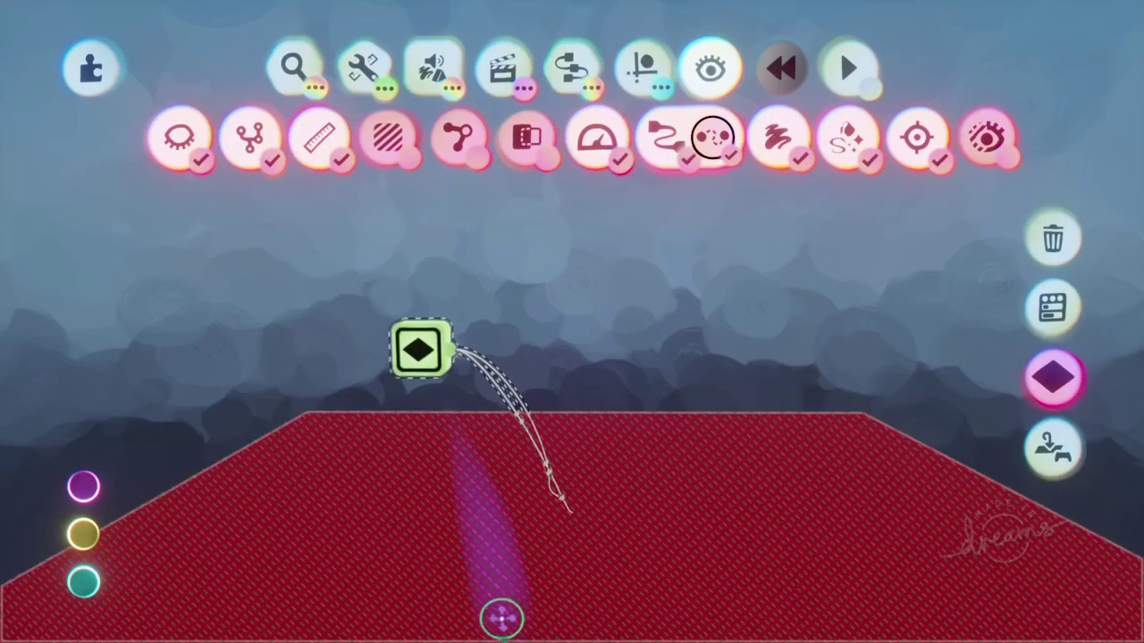
- Place the floor's properties beside the keyframe and compare where its wires lead in the outer and inner properties
click(581, 495)
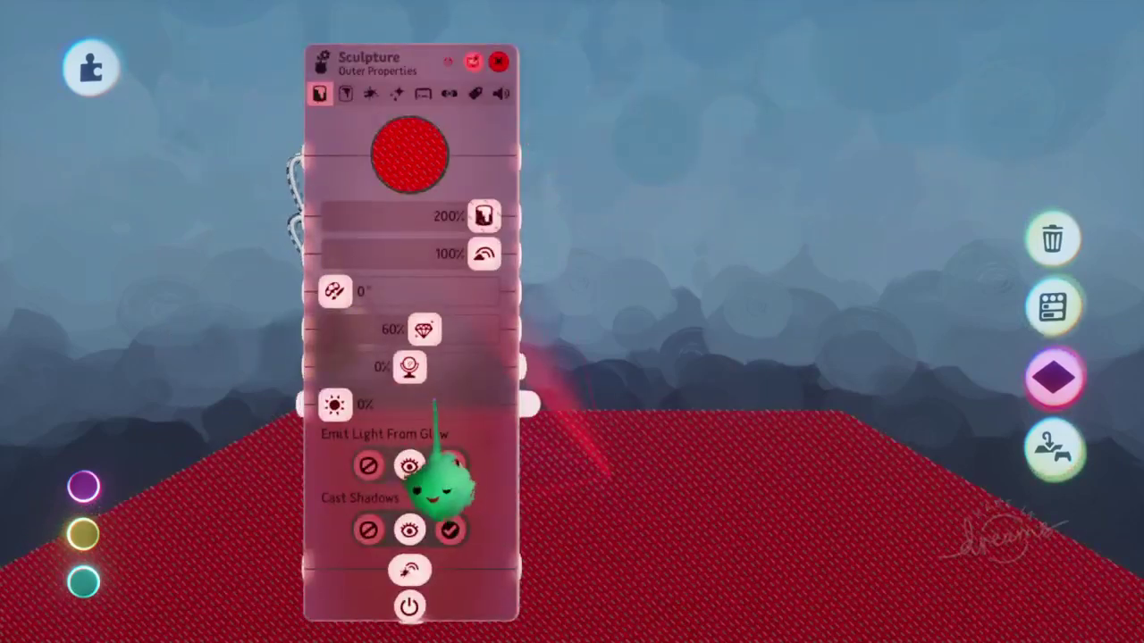
drag(447, 396, 778, 393)
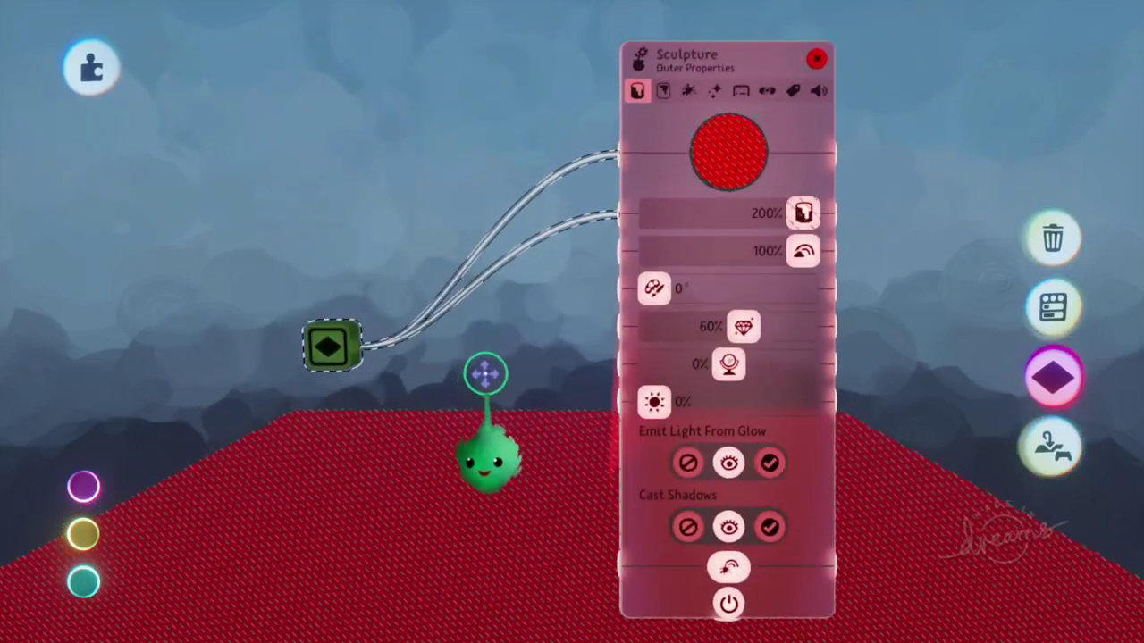
key(Escape)
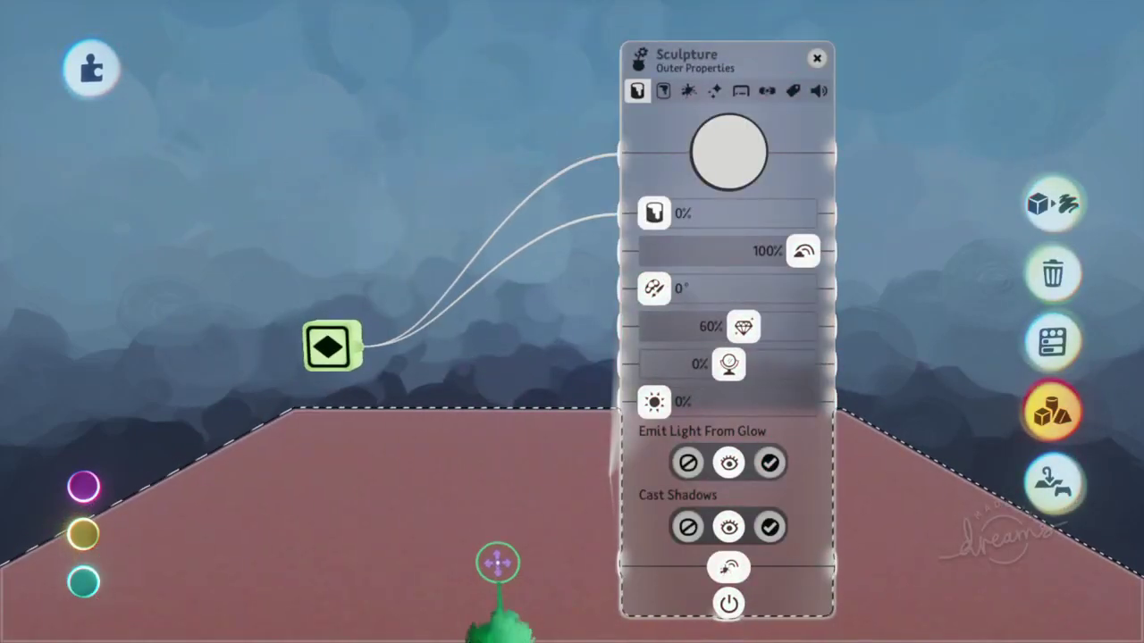
click(662, 91)
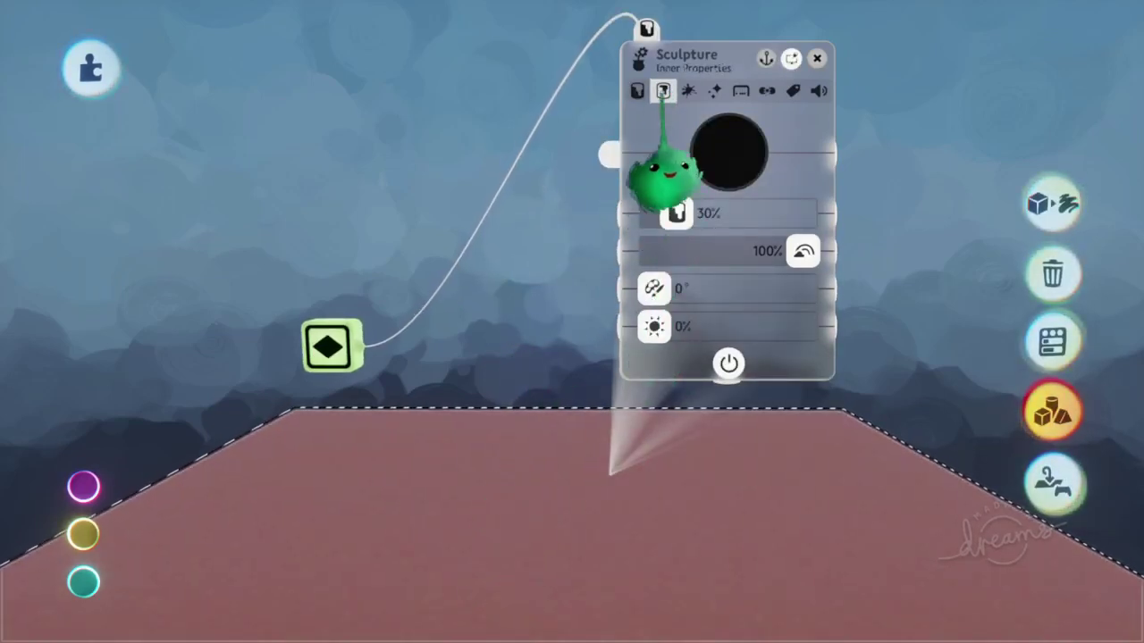
click(638, 91)
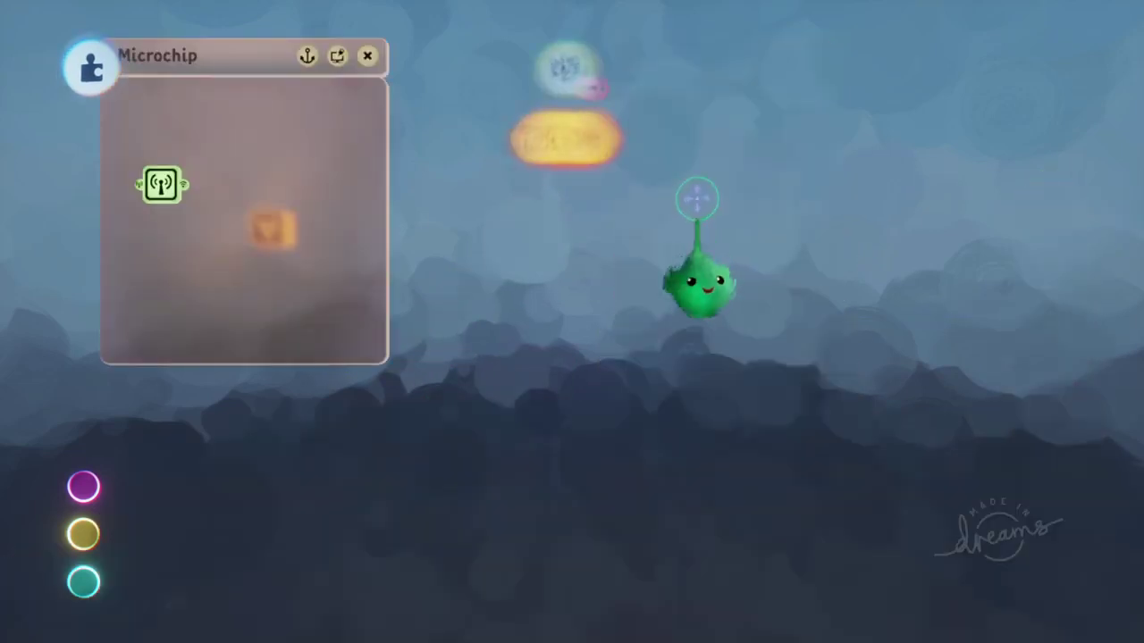
- Delete the wireless gadget from the microchip and place a keyframe inside it
click(697, 136)
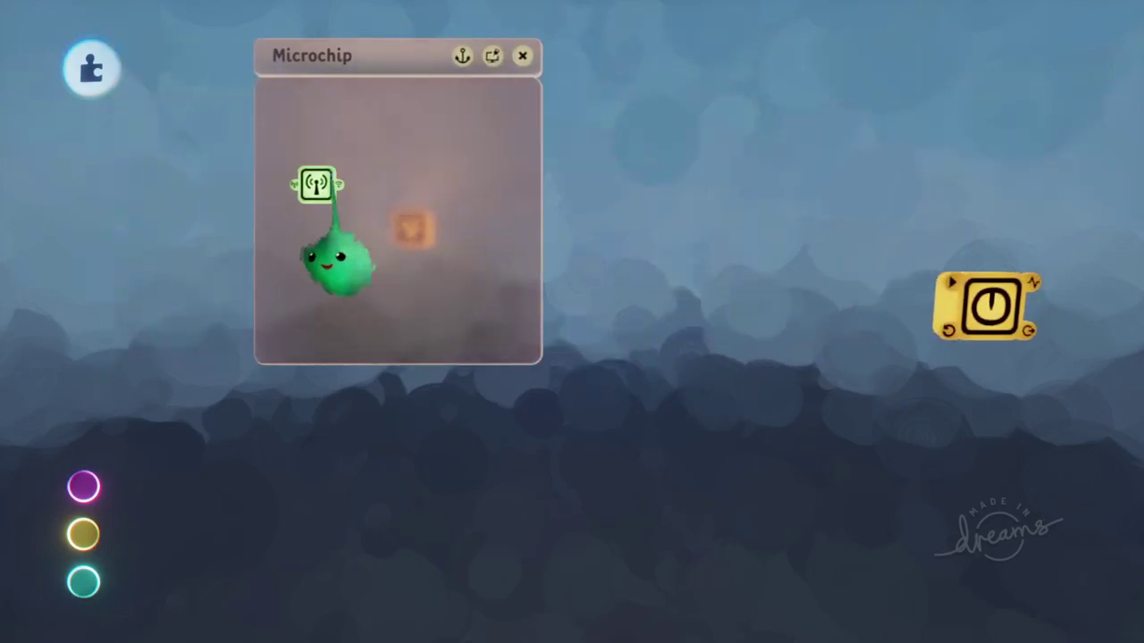
key(Delete)
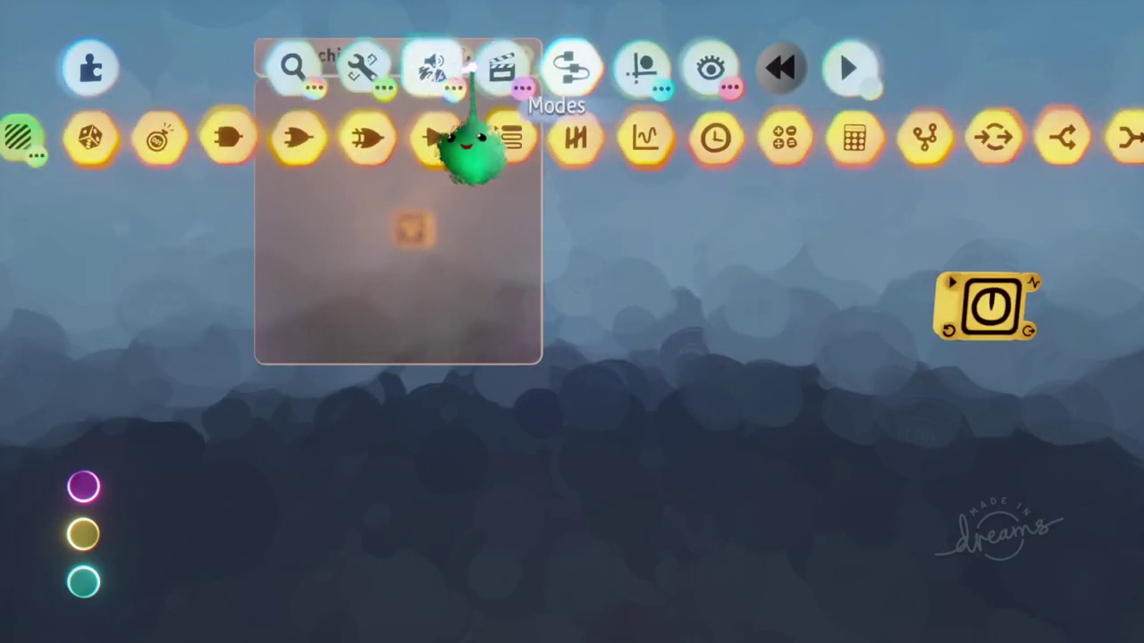
click(503, 70)
click(501, 139)
click(343, 167)
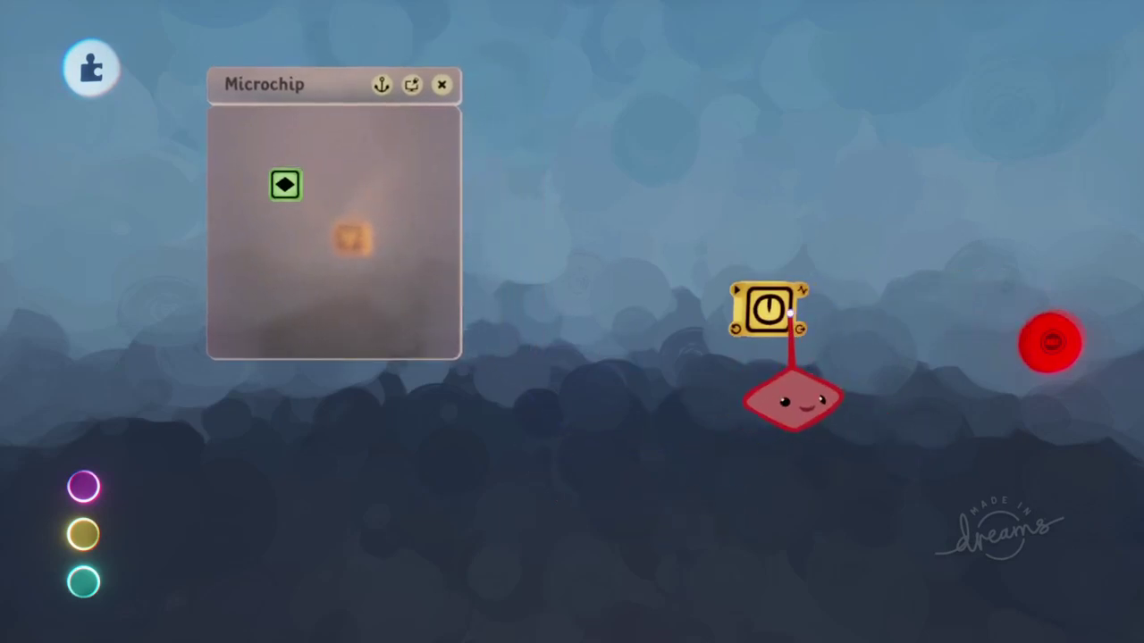
- Record a moved and rotated pose of the timer in the microchip's keyframe, and preview it
drag(786, 314, 661, 188)
click(1055, 369)
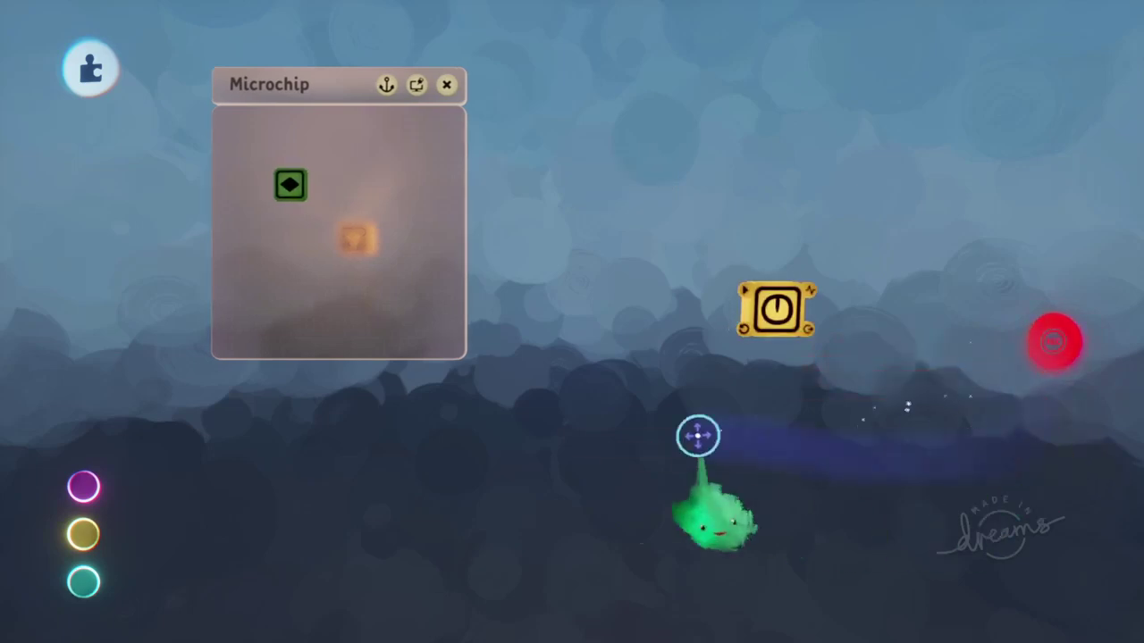
click(358, 185)
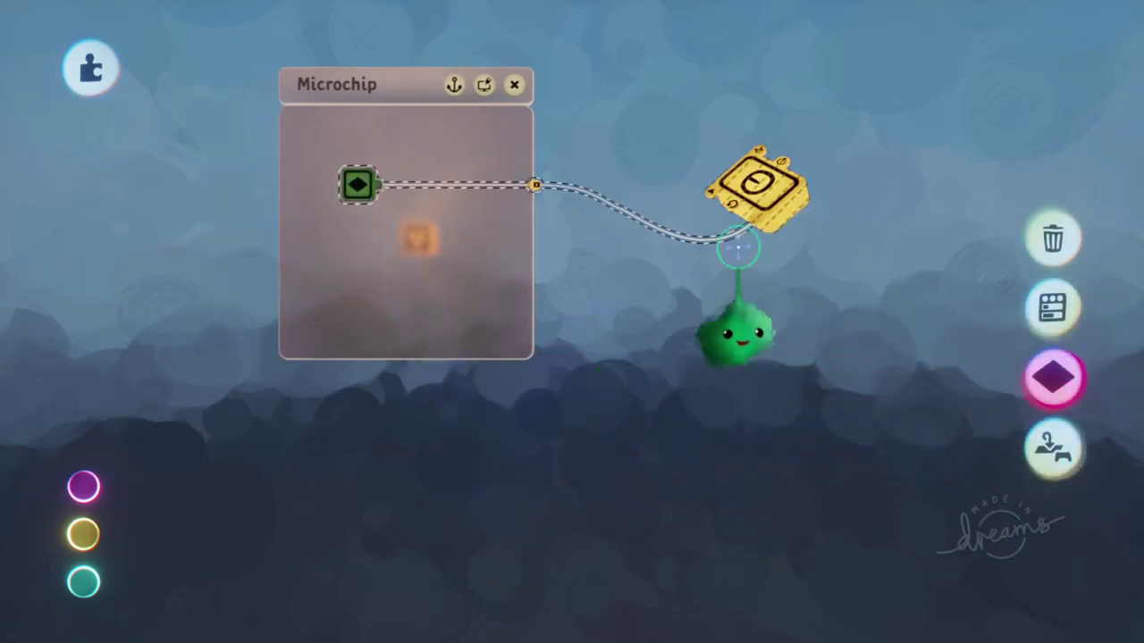
- Record the timer moved, rotated and stretched to about 162% in the keyframe, and preview the change
drag(681, 457, 690, 541)
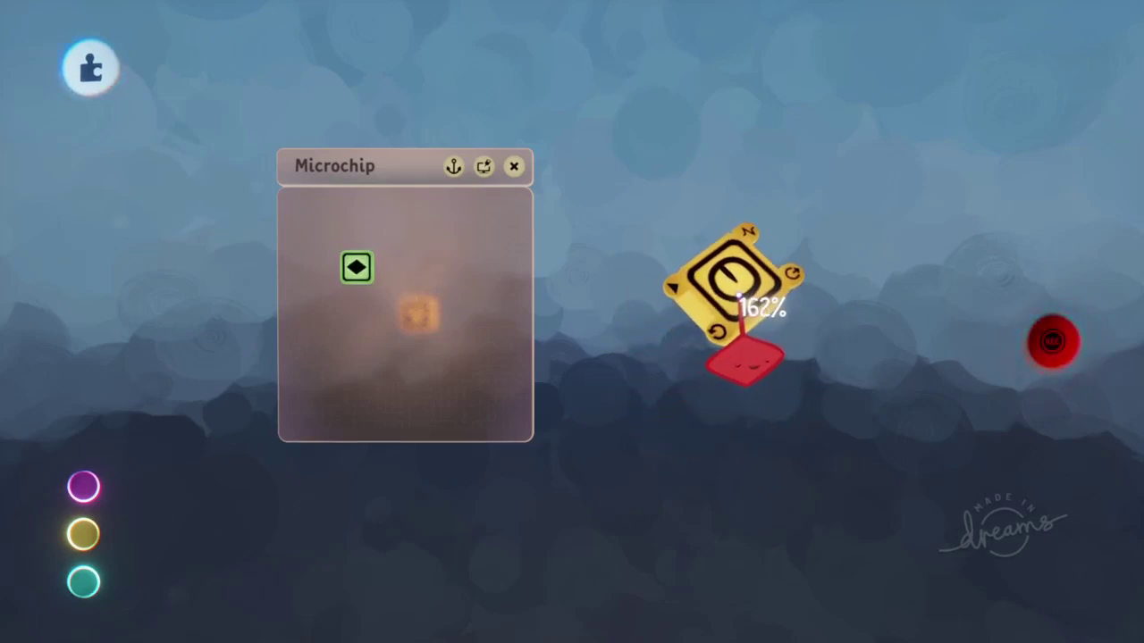
click(1034, 363)
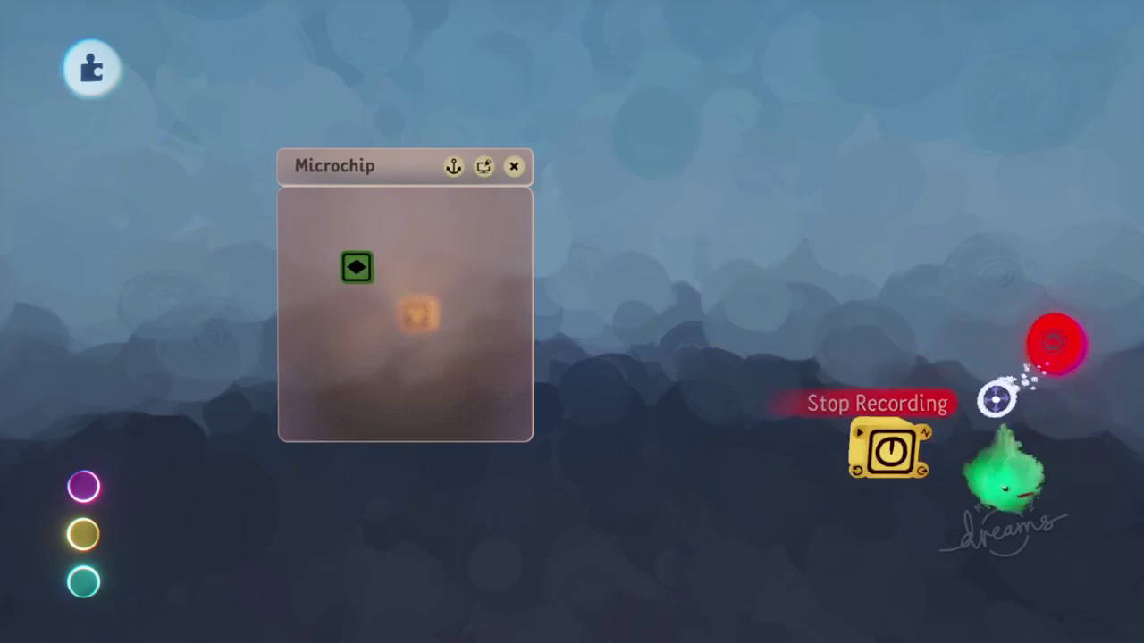
click(368, 269)
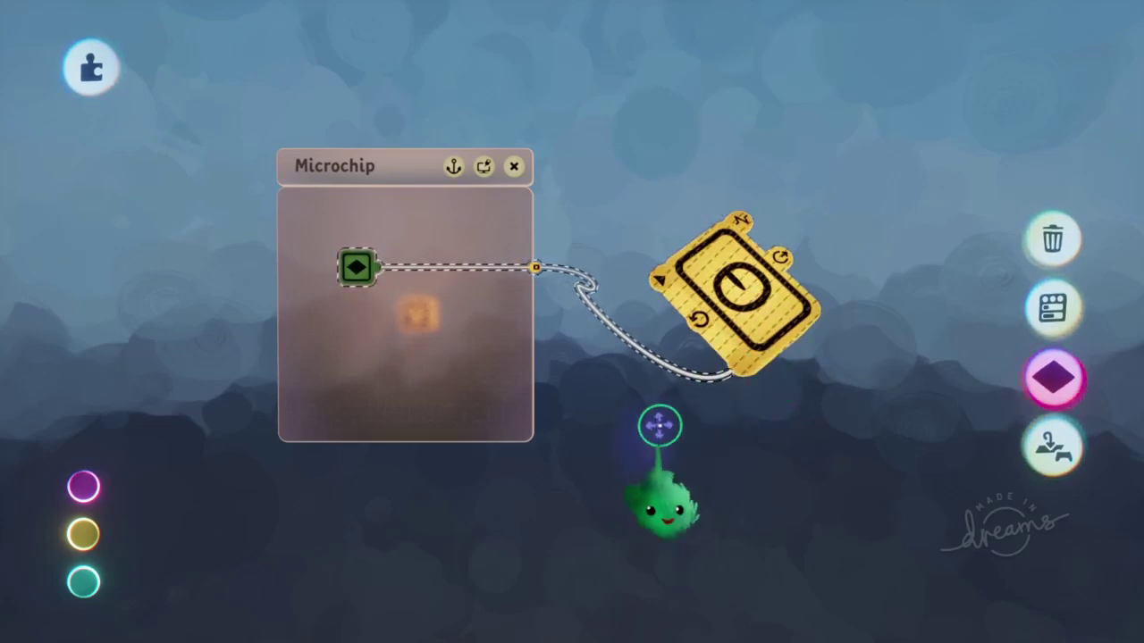
click(644, 439)
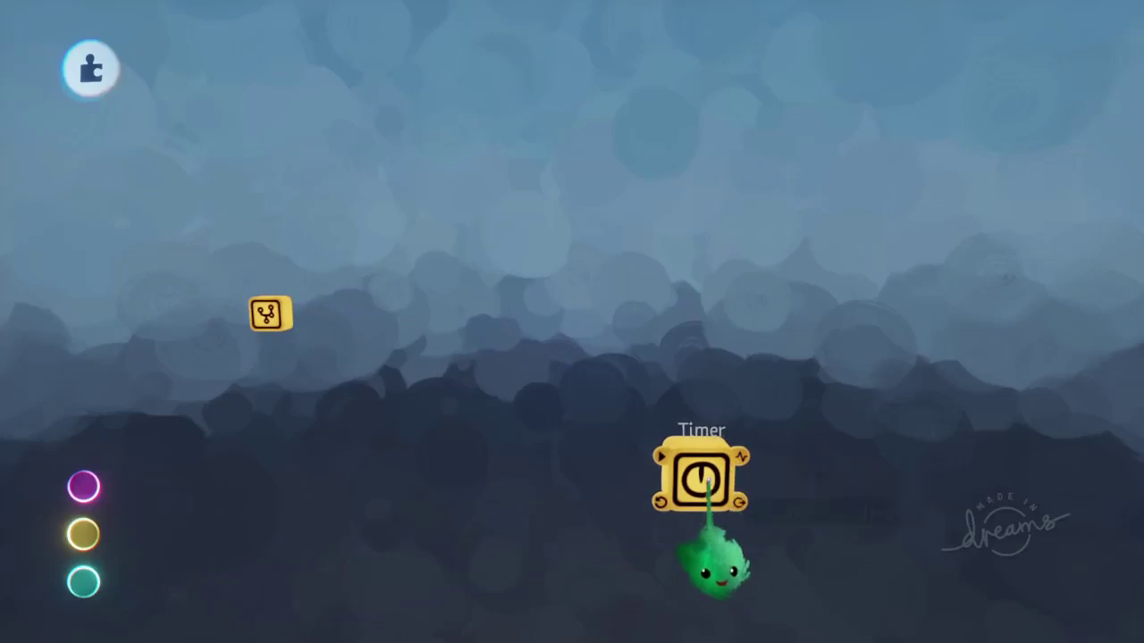
- Select the timer and examine the animation invisible wire linking it to the small branching gadget
click(701, 482)
scroll(613, 575, up, 10)
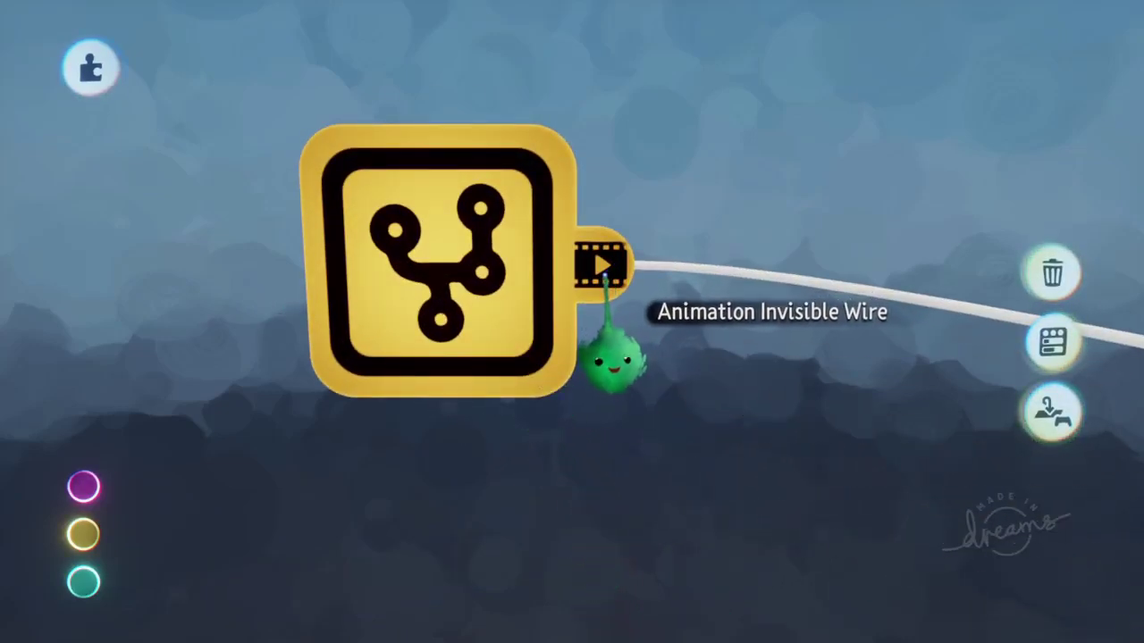
scroll(626, 357, down, 10)
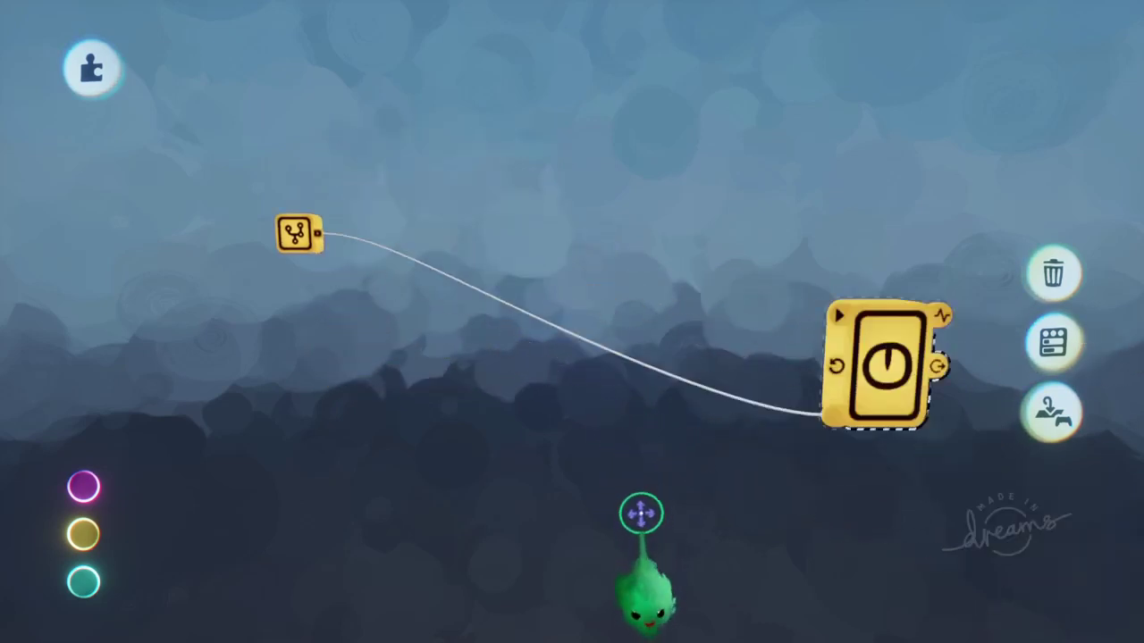
middle_drag(641, 513, 643, 434)
scroll(615, 193, down, 1)
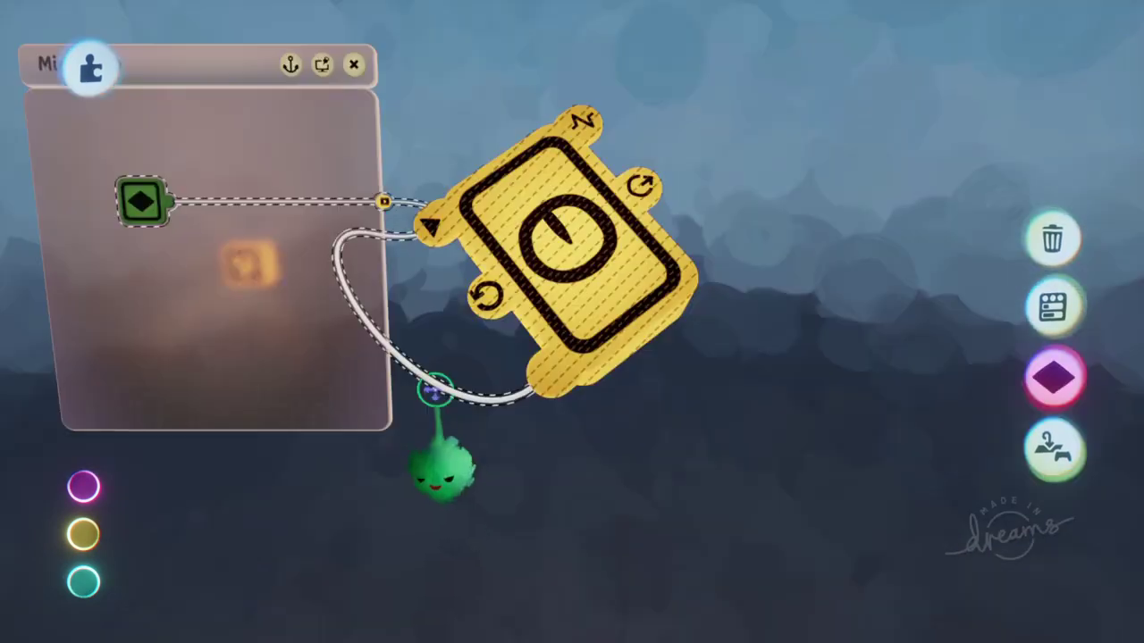
- Undo the timer's moved, rotated and stretched state in the keyframe and select the keyframe in the microchip
key(ctrl+z)
scroll(486, 525, down, 2)
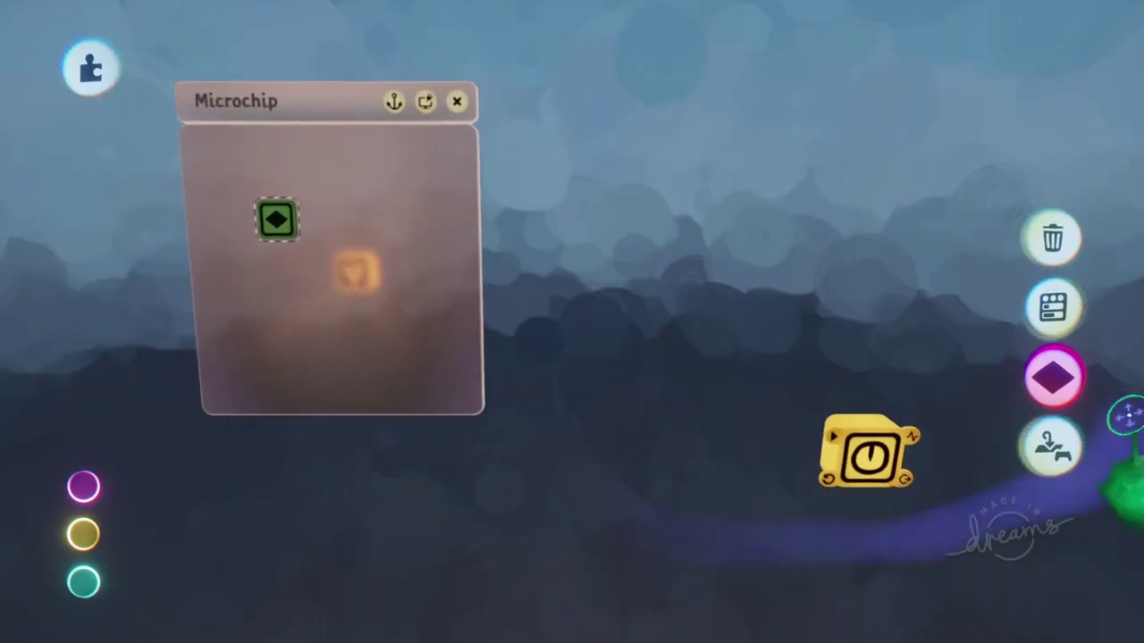
click(281, 218)
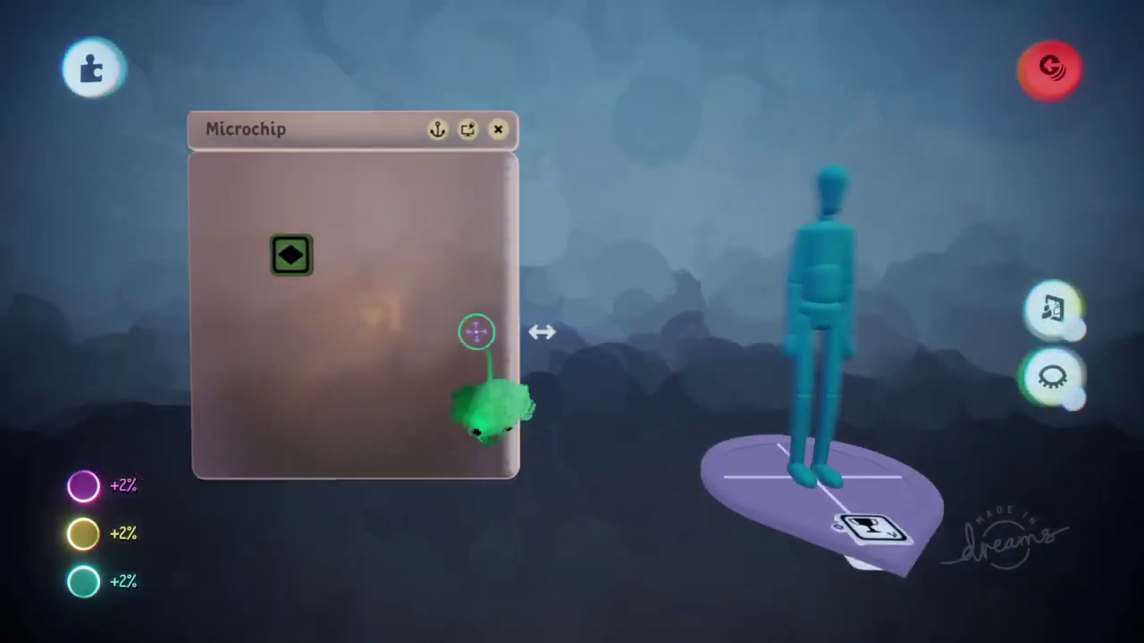
- Record a red coat on the whole puppet in the microchip's keyframe, using Coat Mode, and stop recording
drag(315, 268, 308, 339)
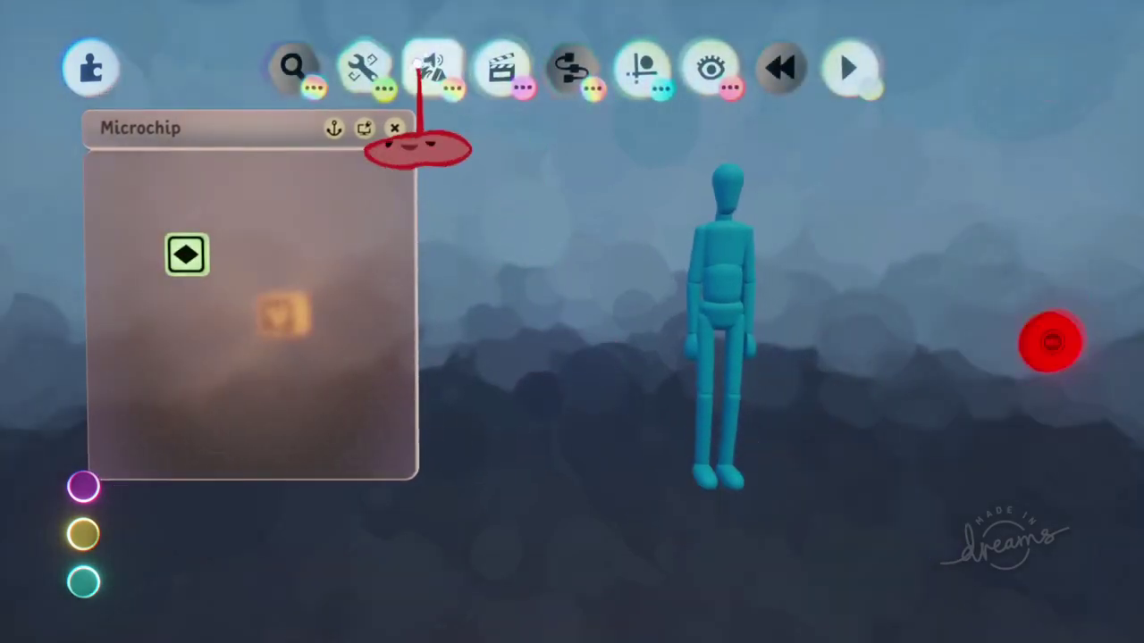
click(423, 68)
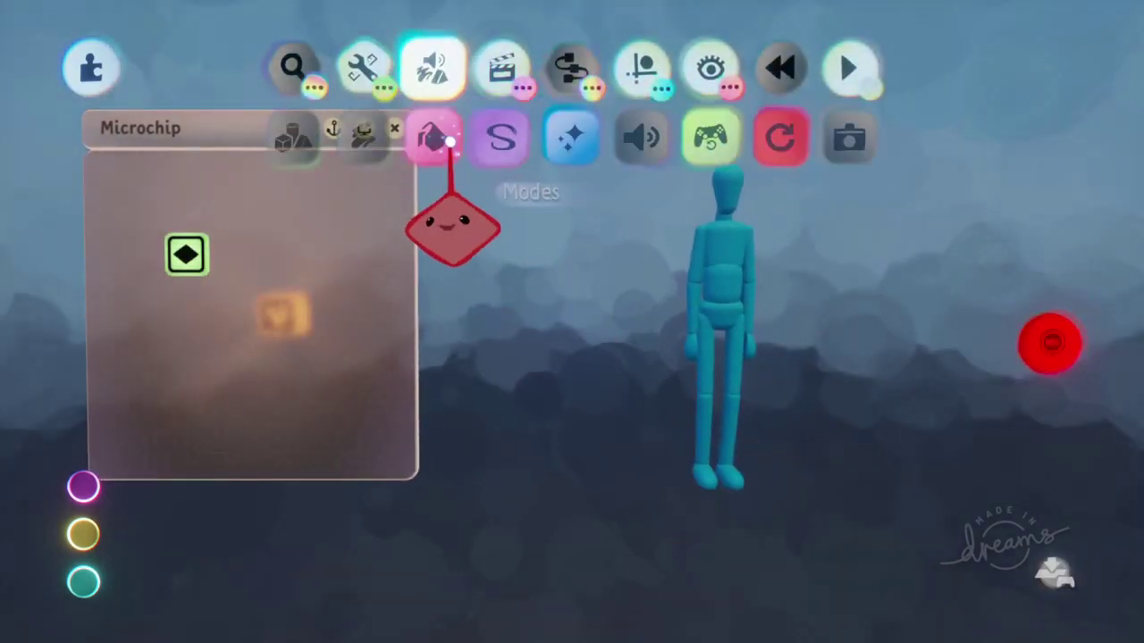
click(447, 142)
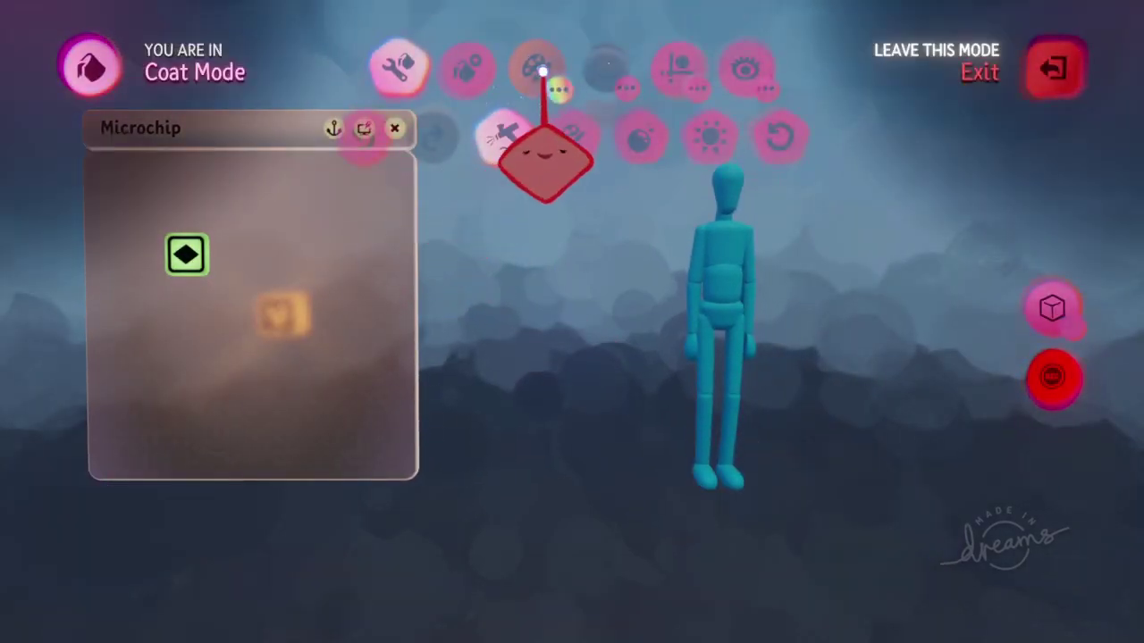
click(538, 68)
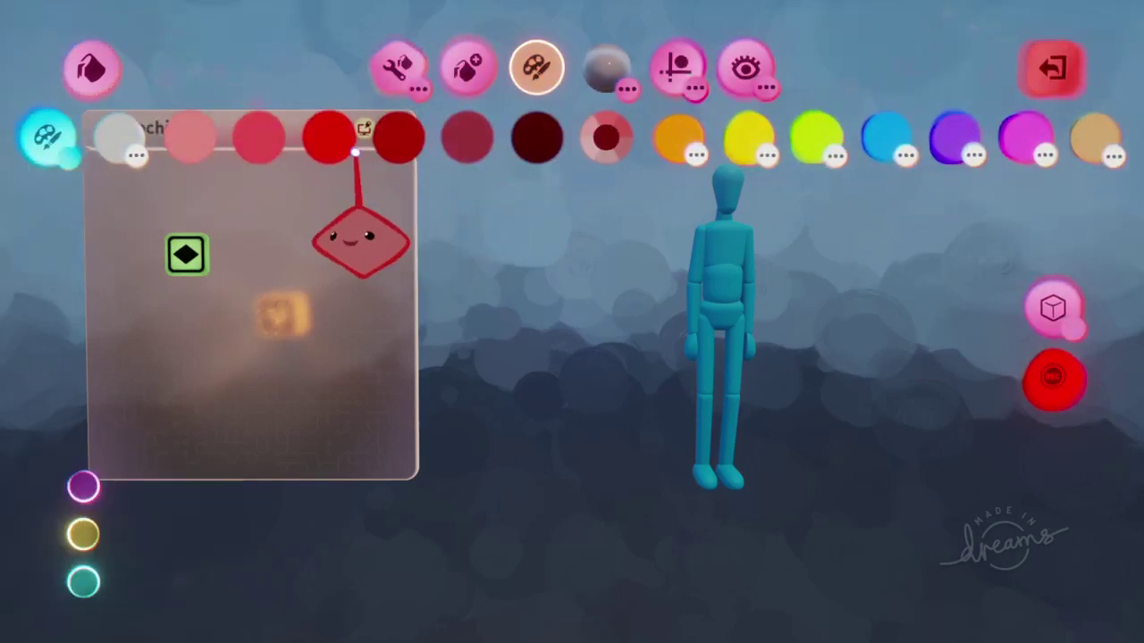
click(355, 152)
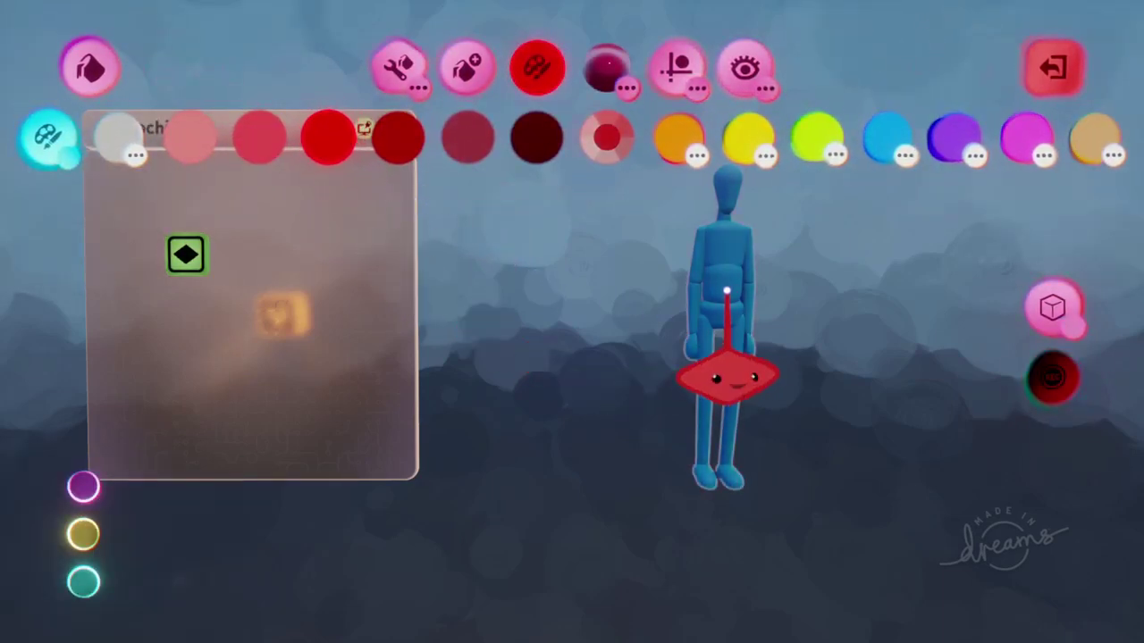
click(726, 299)
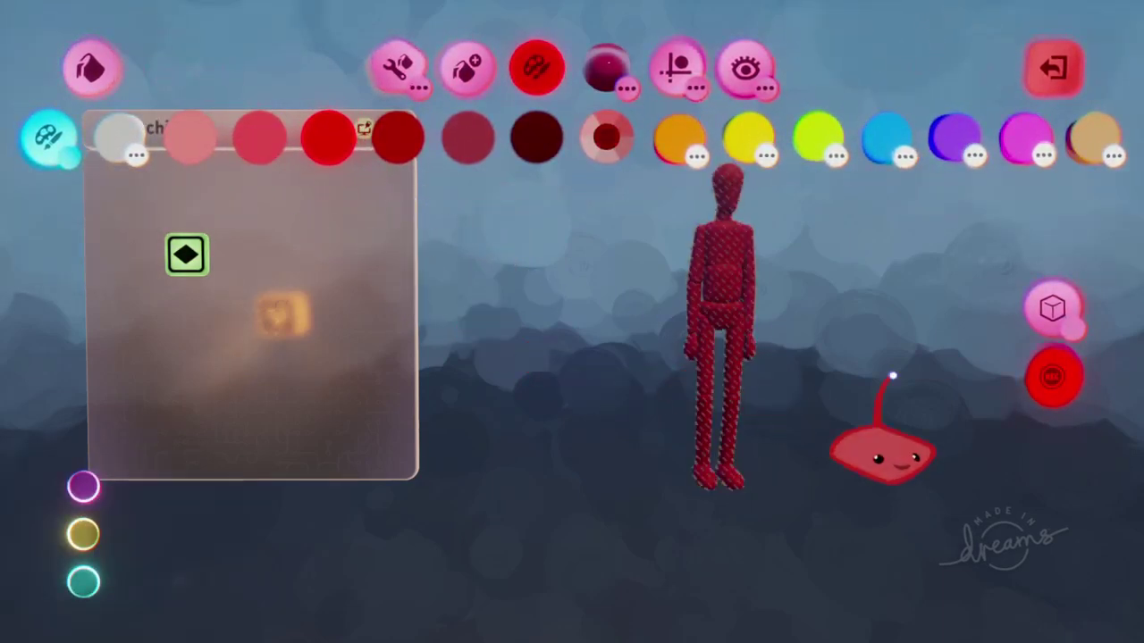
click(1067, 389)
click(1068, 389)
- Preview the red coat keyframe and examine the animation wires running from it to the puppet's parts
click(186, 255)
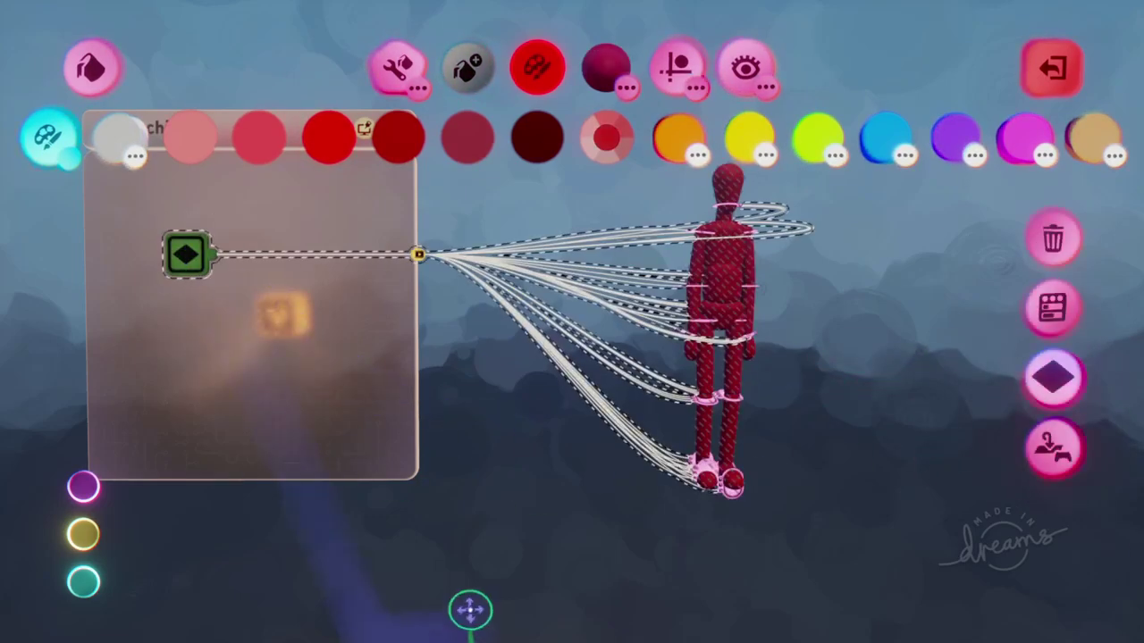
key(Right)
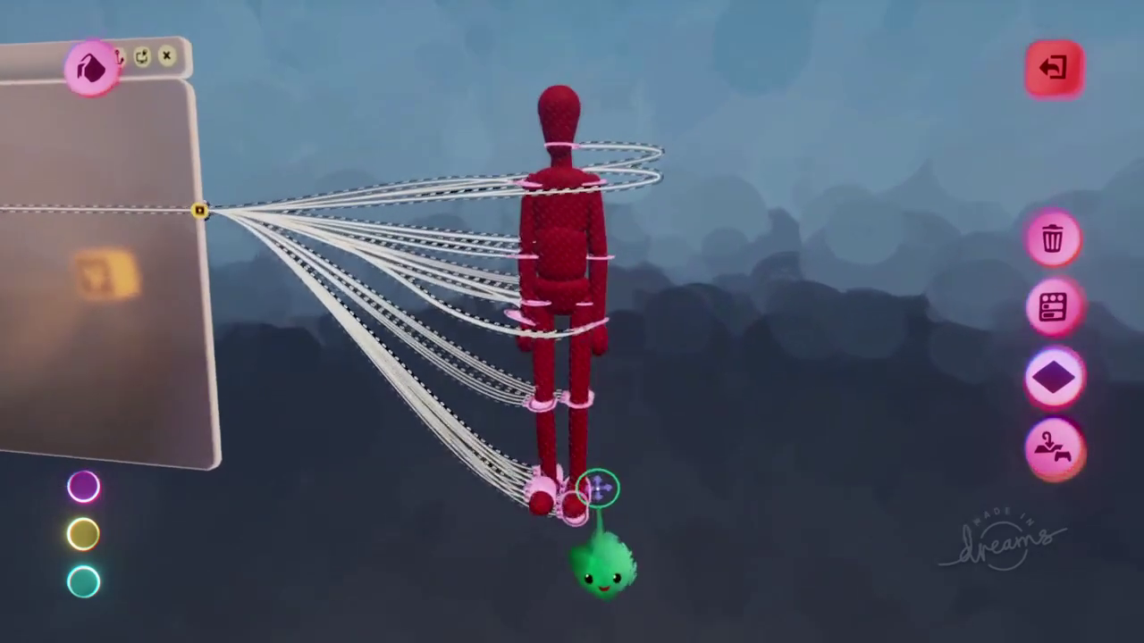
key(Escape)
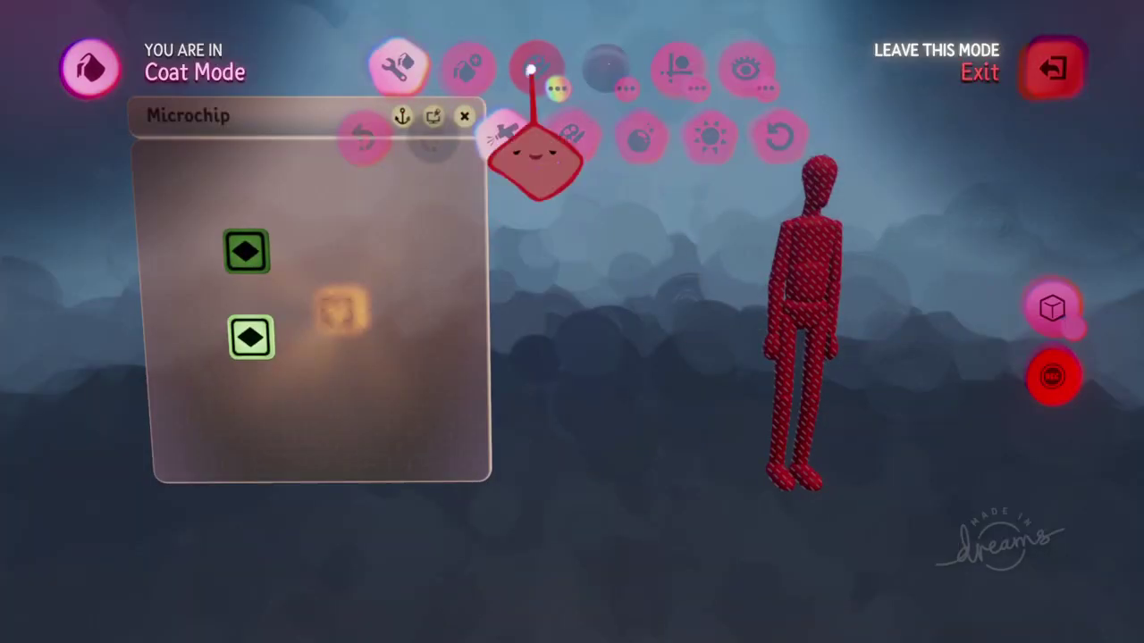
- Record a yellow-green coat on the puppet in the second keyframe, stop recording and leave Coat Mode
click(531, 69)
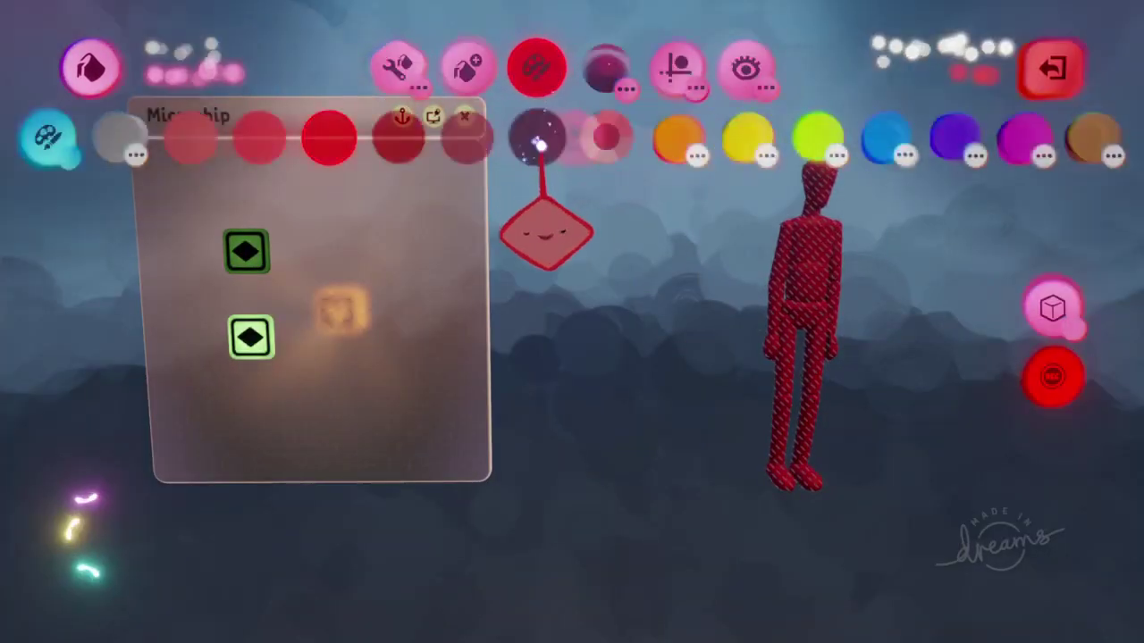
click(679, 142)
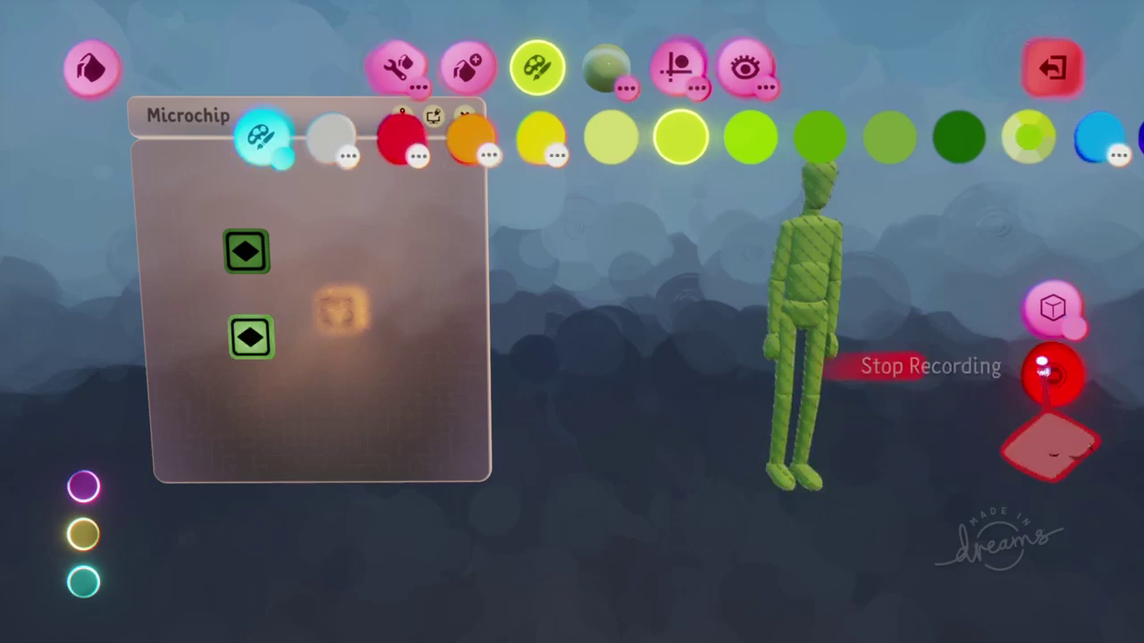
key(Escape)
- Preview the green and red coat keyframes in turn and examine each one's wires to the puppet
click(254, 338)
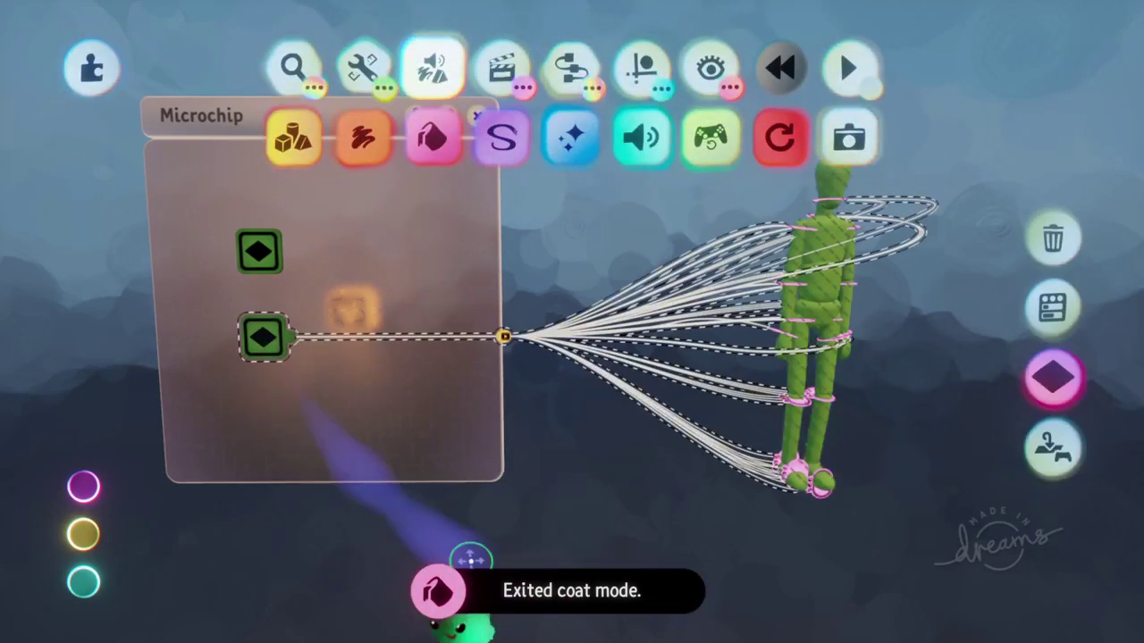
scroll(735, 539, up, 3)
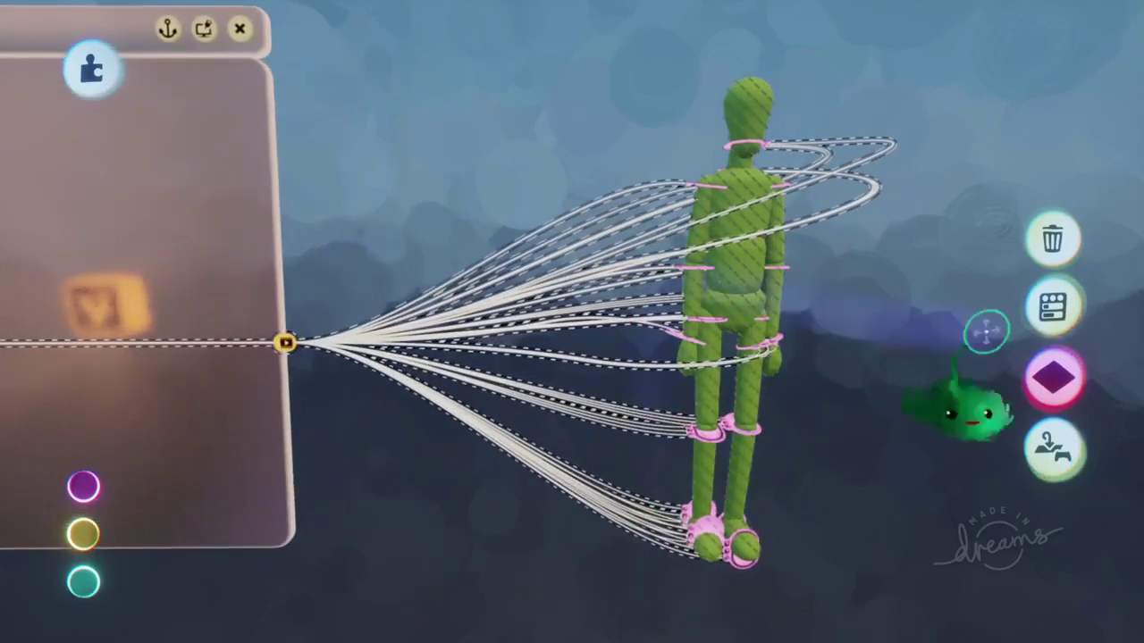
scroll(557, 400, down, 3)
click(486, 248)
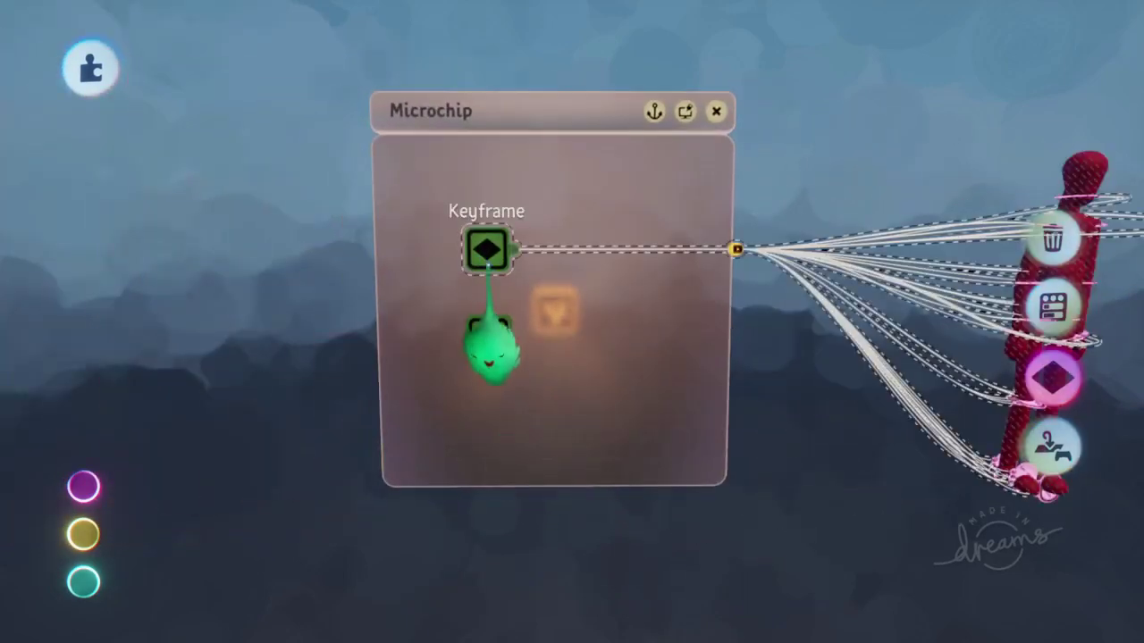
middle_drag(485, 248, 375, 327)
click(282, 337)
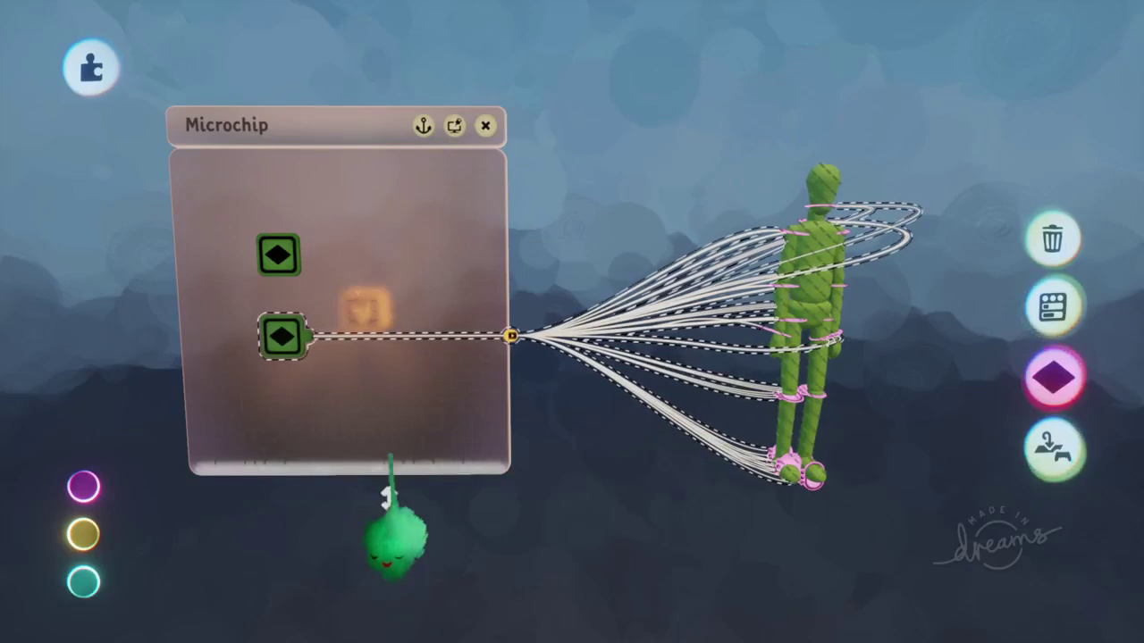
- Open the thermometer details and examine the gameplay memory categories, including connectors and wires and animation
mouse_move(651, 143)
click(710, 69)
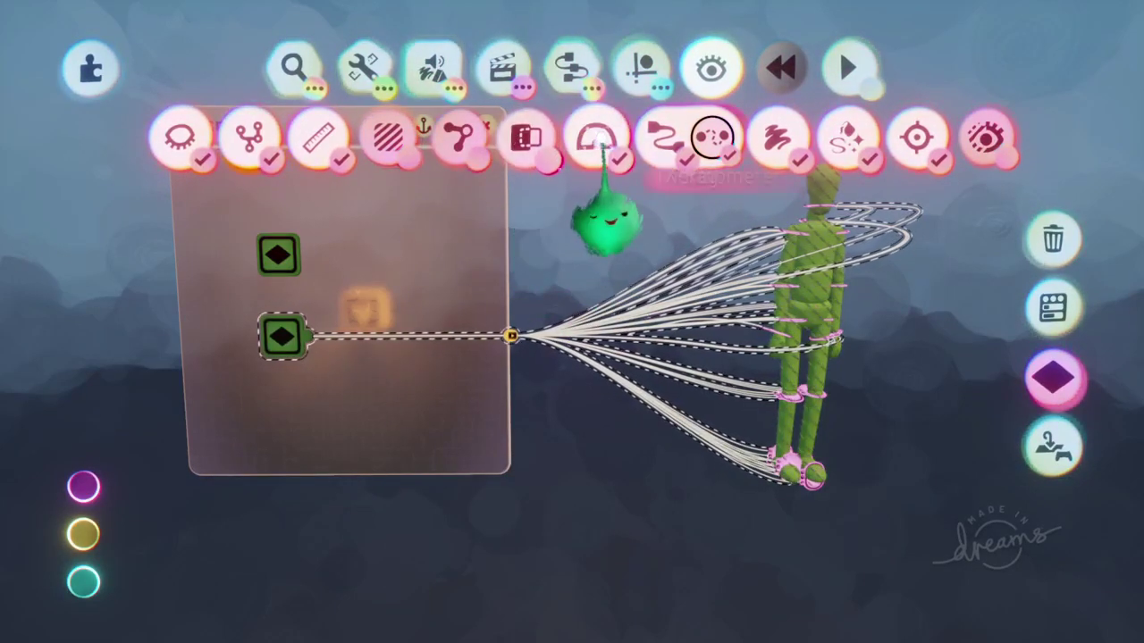
click(89, 529)
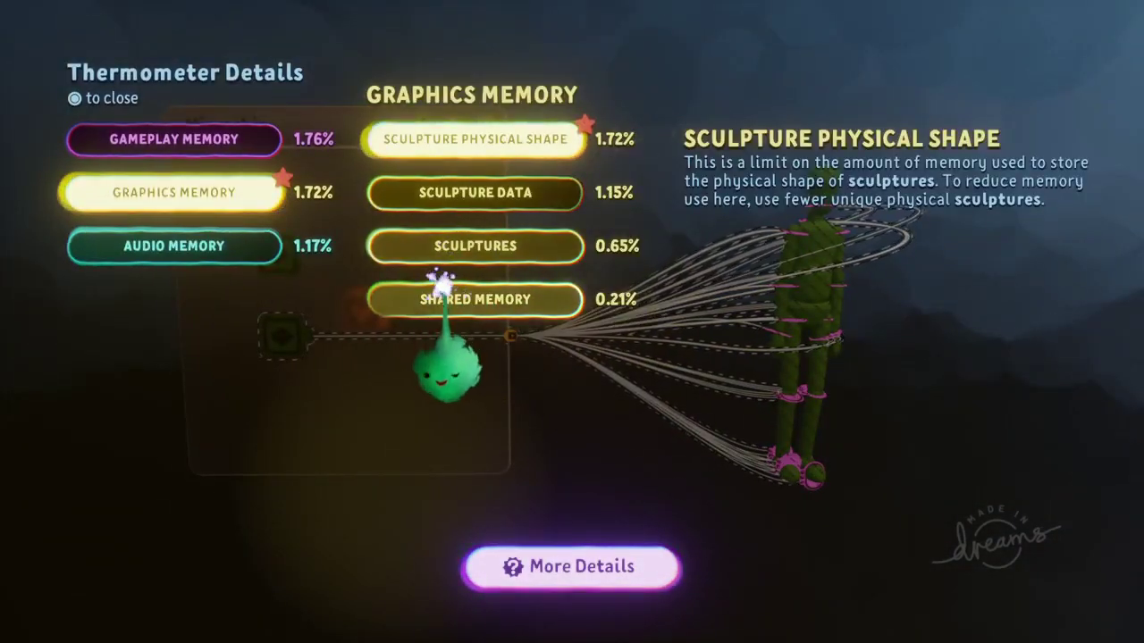
key(Up)
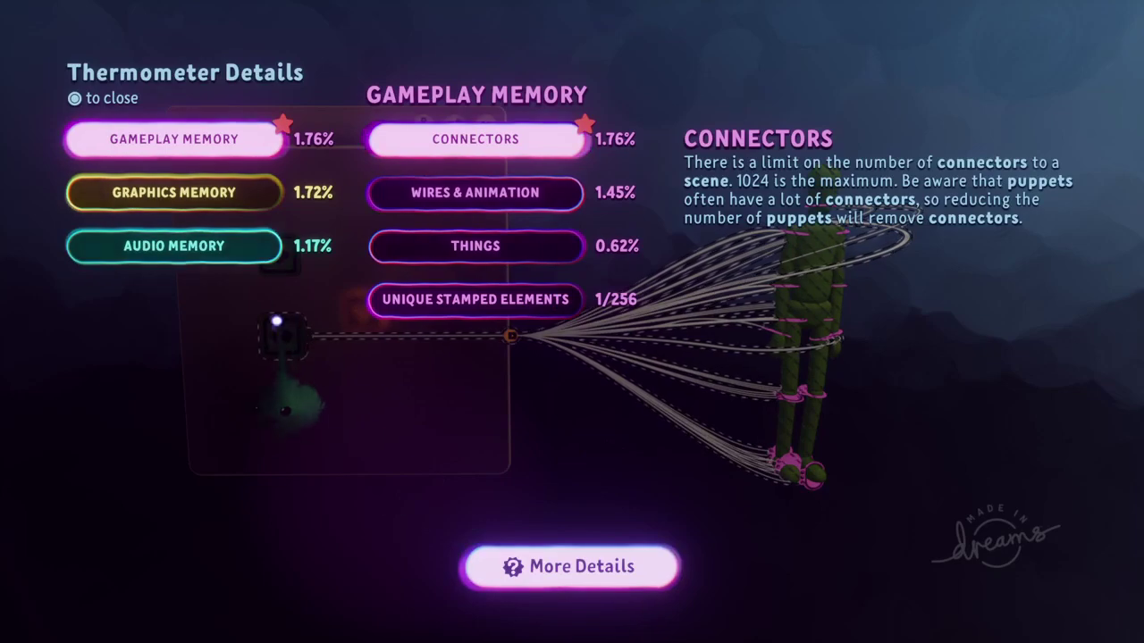
key(Escape)
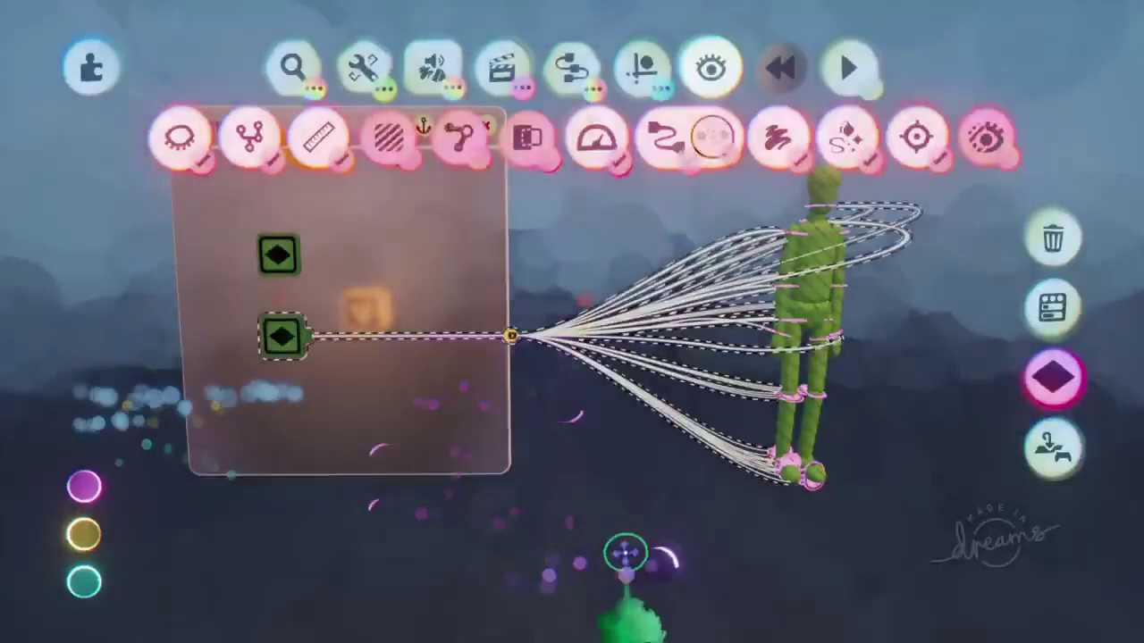
- Open the outer properties of a sculpture in the puppet's head area and pin the panel beside the puppet
middle_drag(730, 370, 586, 390)
click(544, 325)
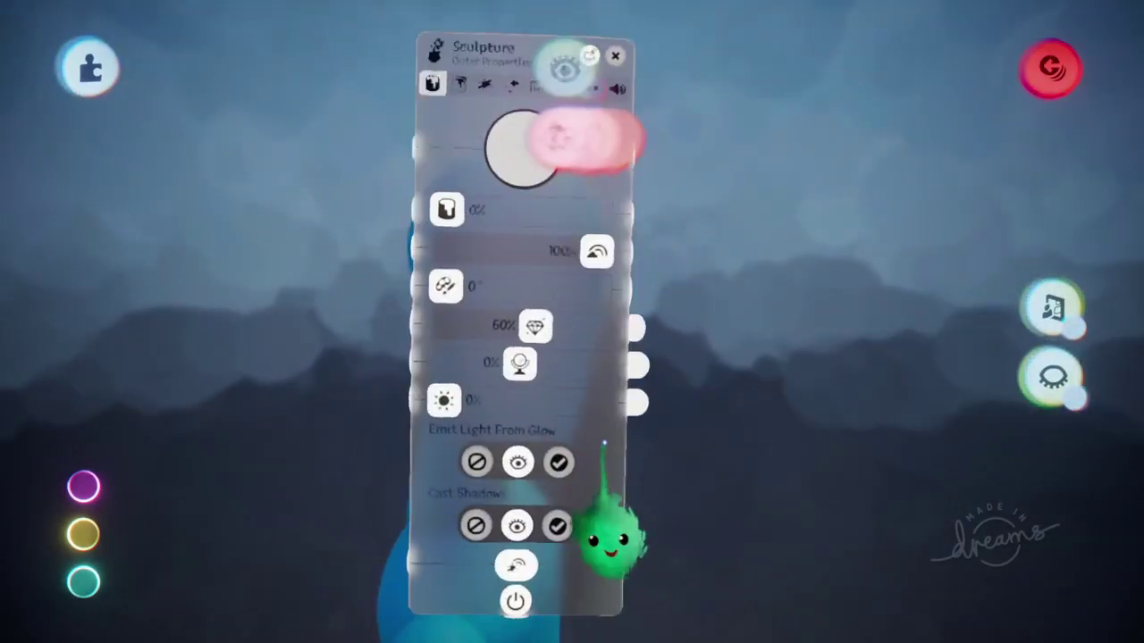
drag(604, 449, 815, 394)
key(Escape)
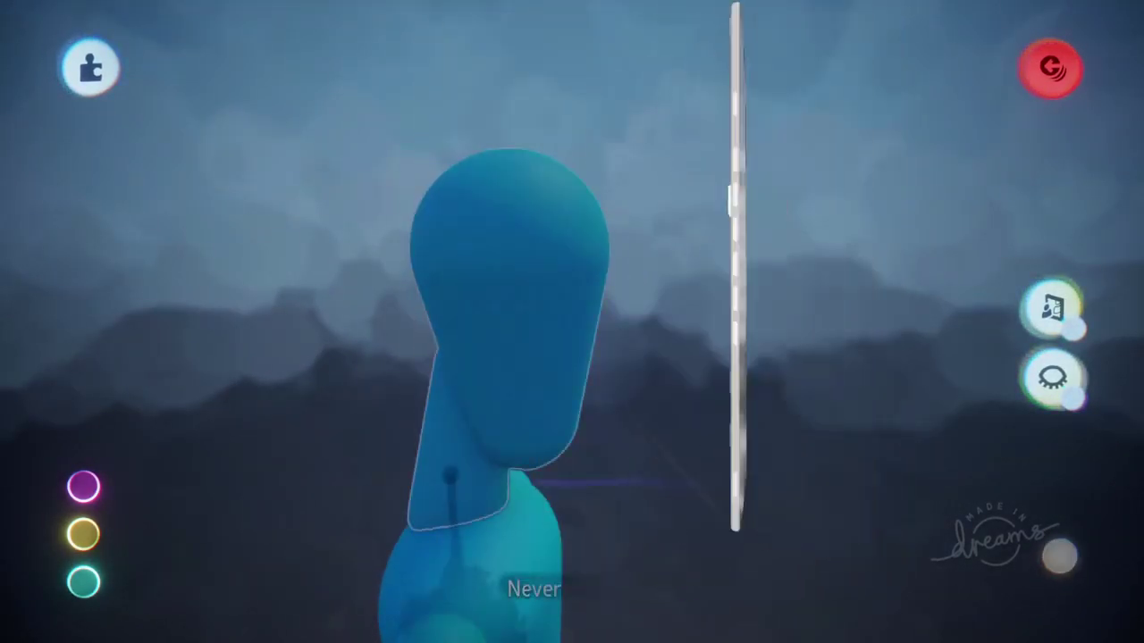
click(458, 480)
drag(565, 236, 792, 254)
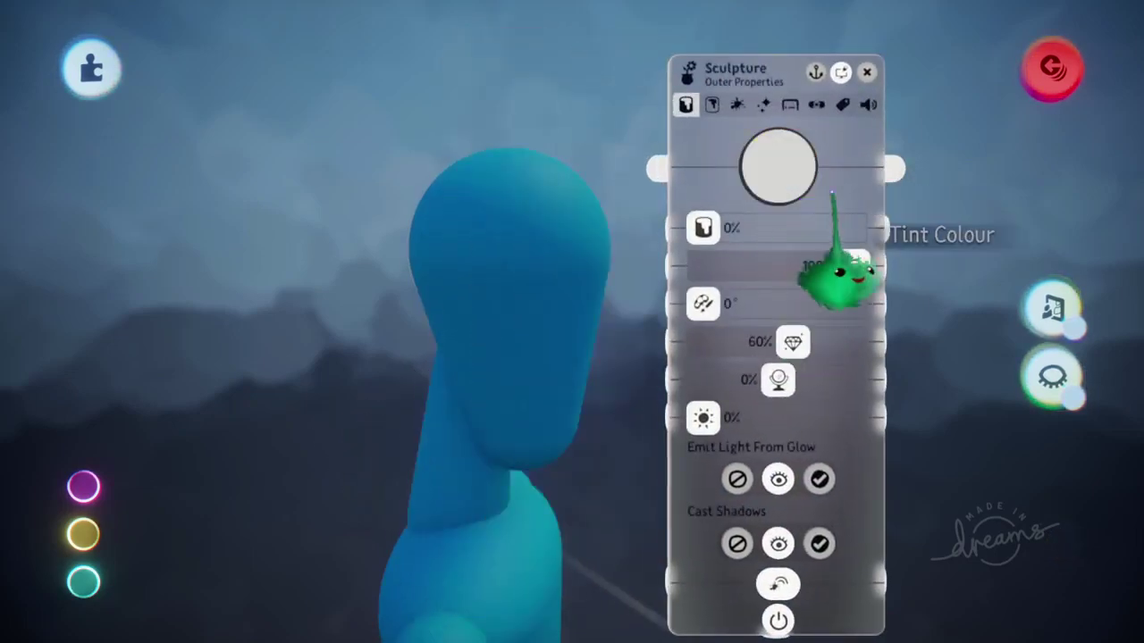
mouse_move(832, 194)
mouse_down()
mouse_move(446, 204)
mouse_move(368, 222)
mouse_up()
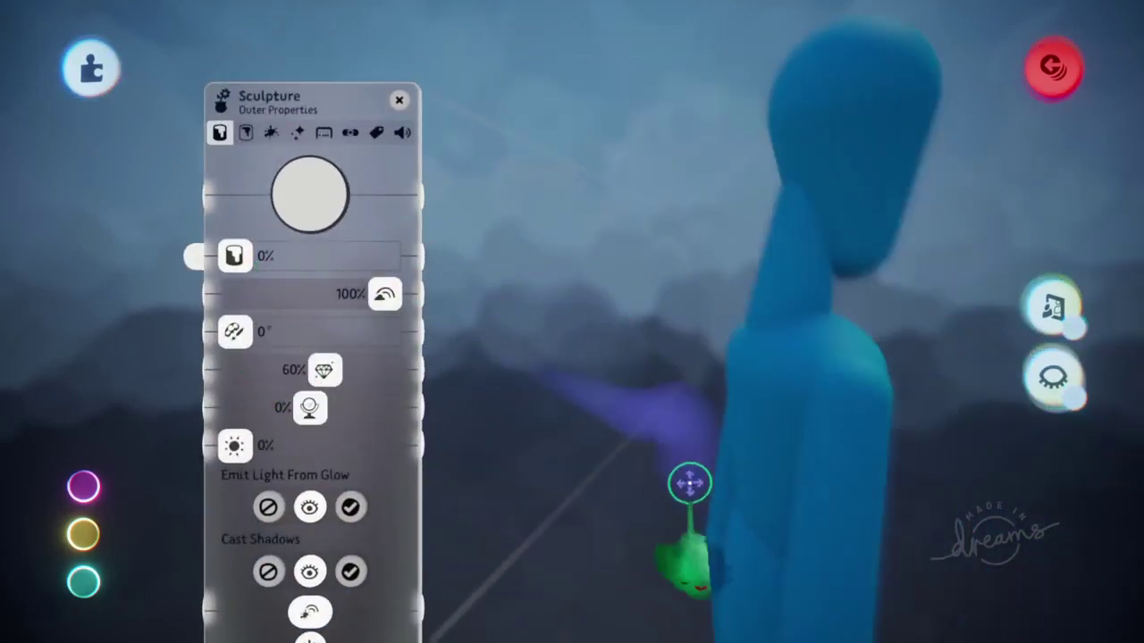
- Select all the puppet's sculptures and set their tint amount to 200%
middle_drag(684, 558, 625, 528)
click(572, 510)
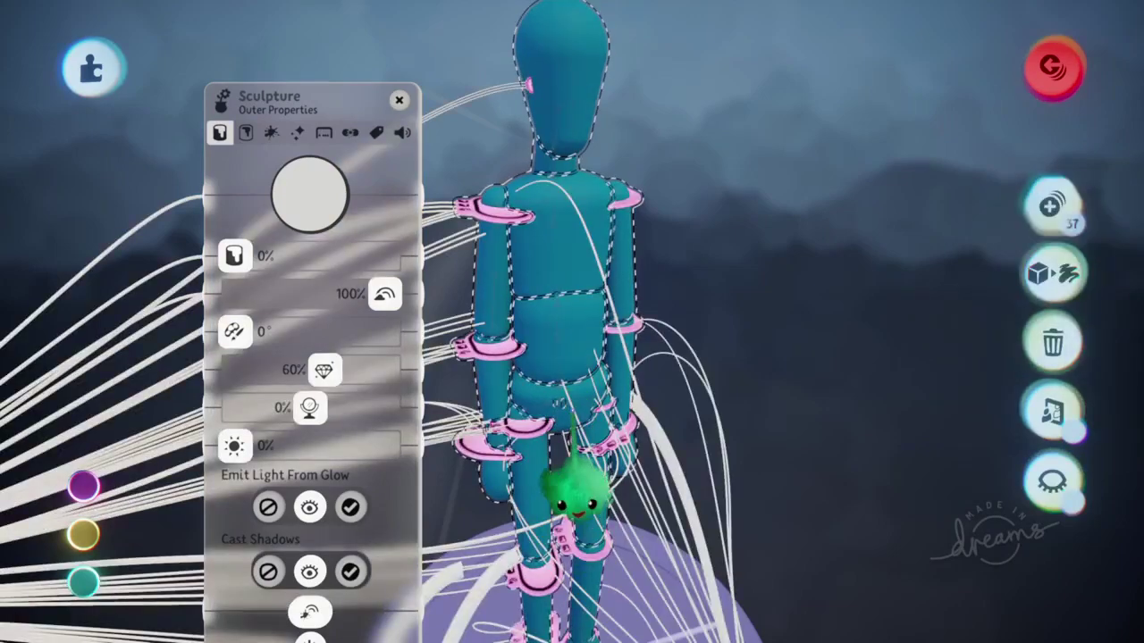
click(549, 387)
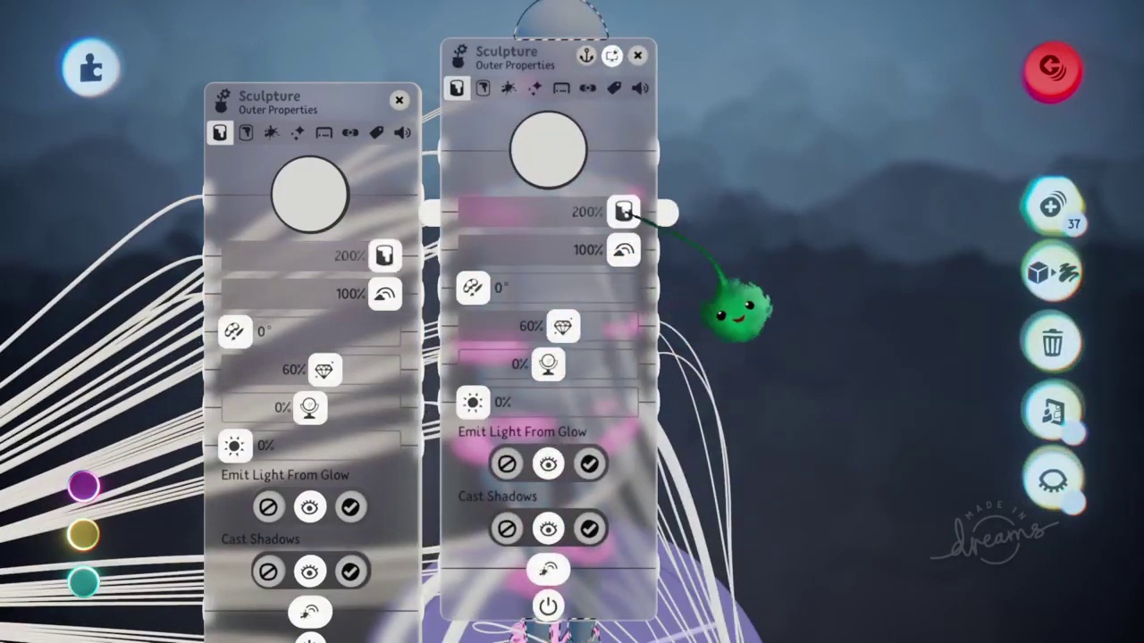
key(Escape)
key(Escape)
- Wire the pinned sculpture's tint colour output to the tint colour inputs of the neighbouring puppet parts
middle_drag(553, 117, 446, 217)
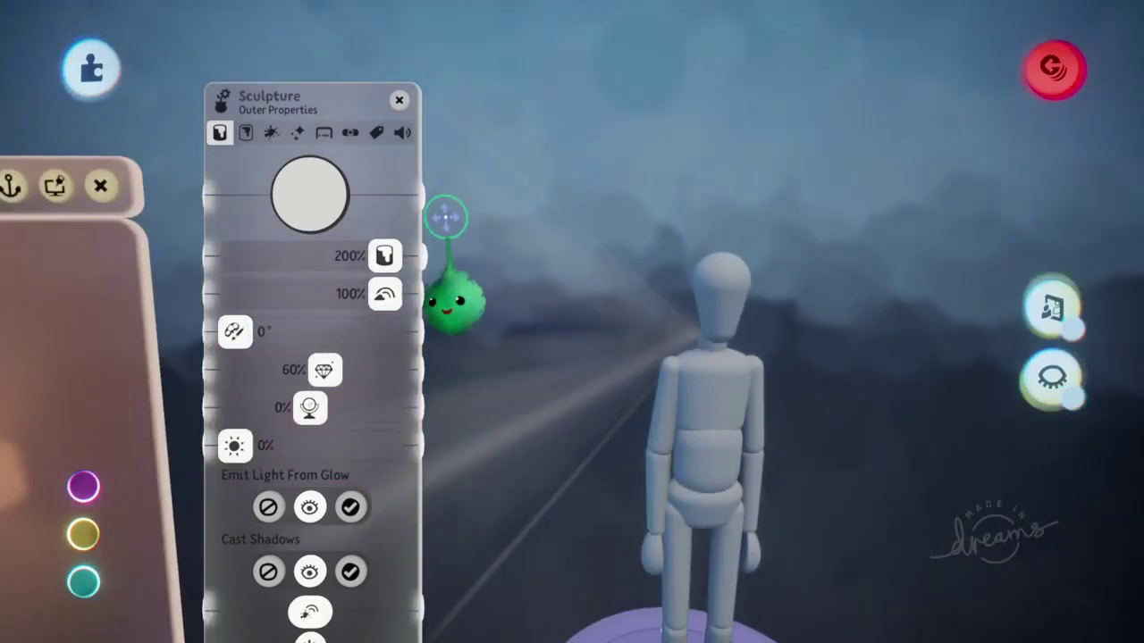
drag(492, 285, 668, 334)
mouse_move(669, 335)
middle_down()
mouse_move(657, 353)
mouse_move(608, 363)
mouse_move(625, 375)
middle_up()
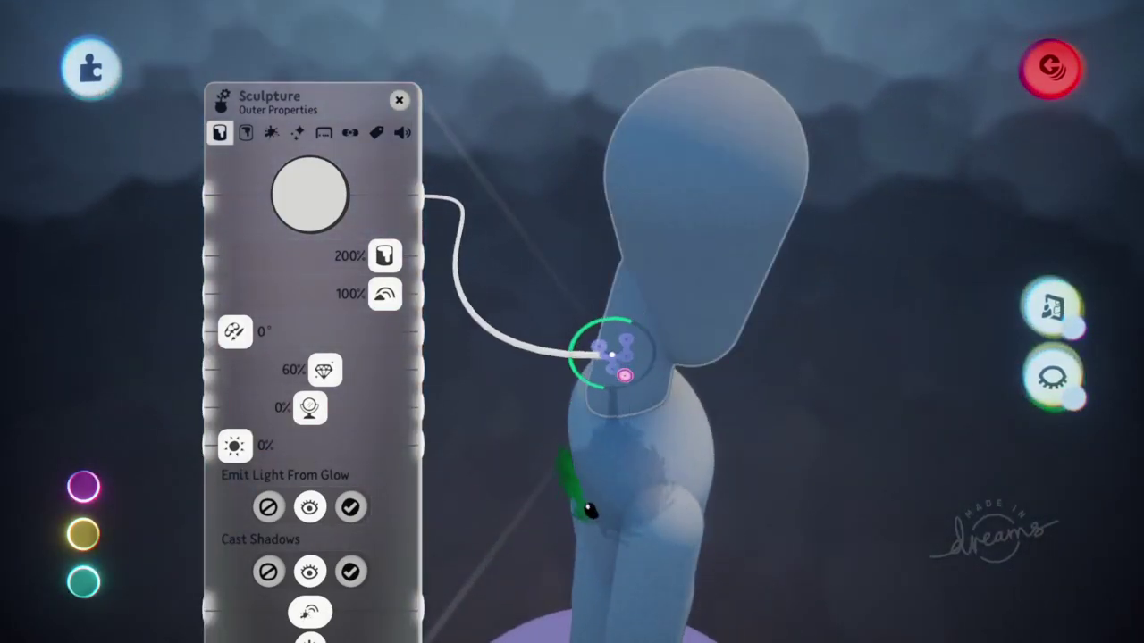
click(624, 376)
mouse_move(308, 355)
middle_down()
mouse_move(659, 279)
mouse_move(596, 264)
middle_up()
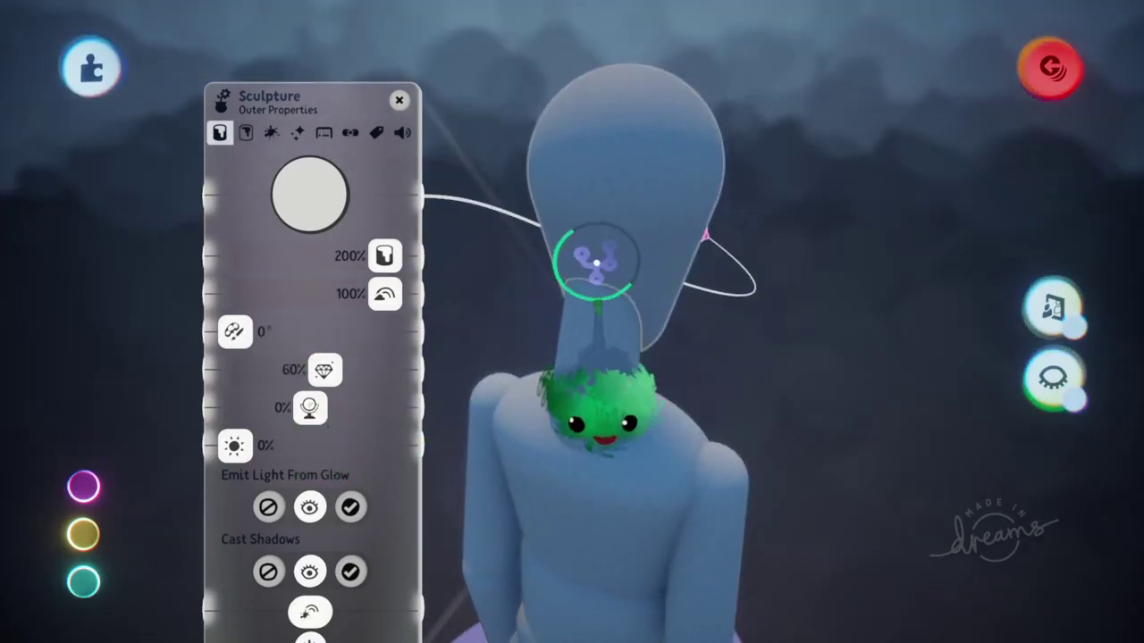
click(606, 271)
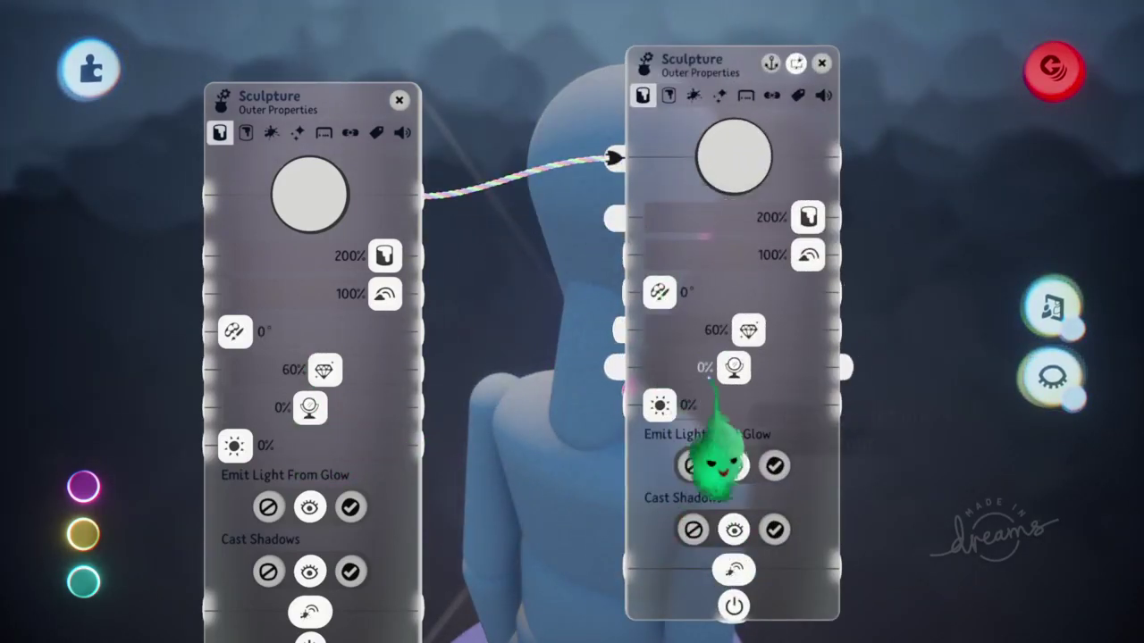
key(Escape)
mouse_move(695, 623)
middle_down()
mouse_move(651, 556)
mouse_move(572, 500)
middle_up()
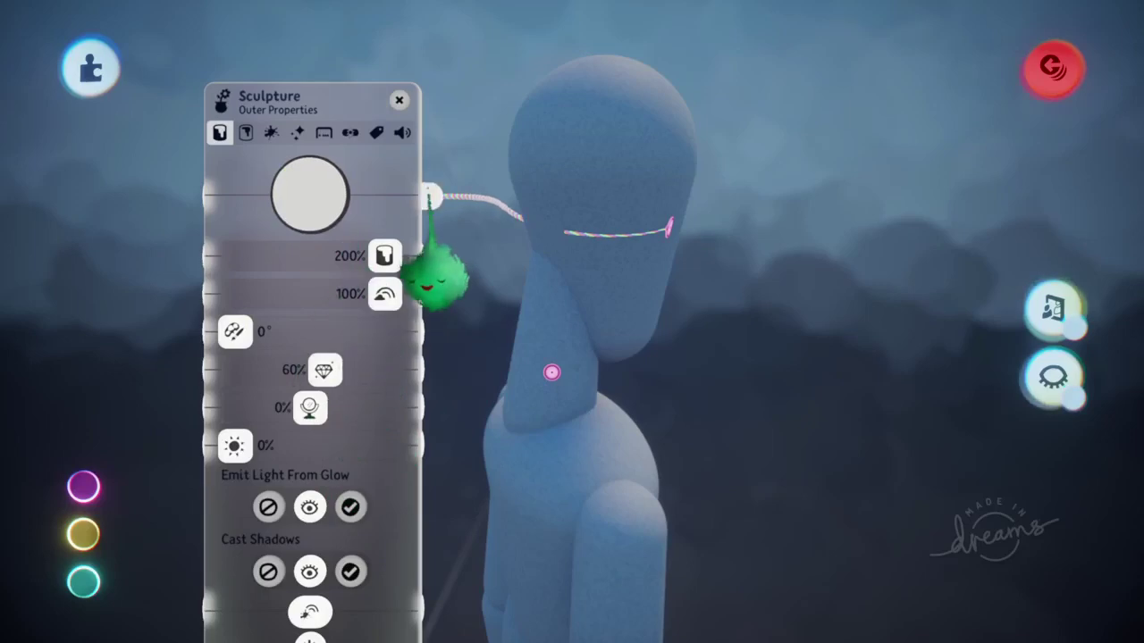
click(522, 486)
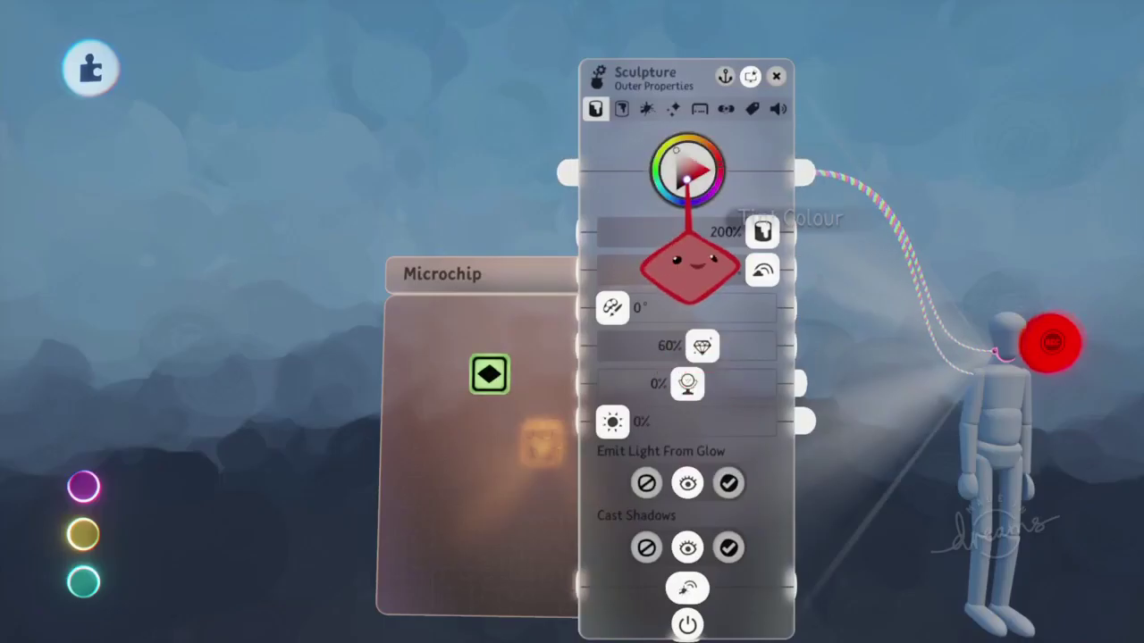
- Record a red tint colour on the wired sculpture in the keyframe, stop recording and reposition its properties panel
drag(685, 262, 918, 286)
drag(916, 198, 913, 204)
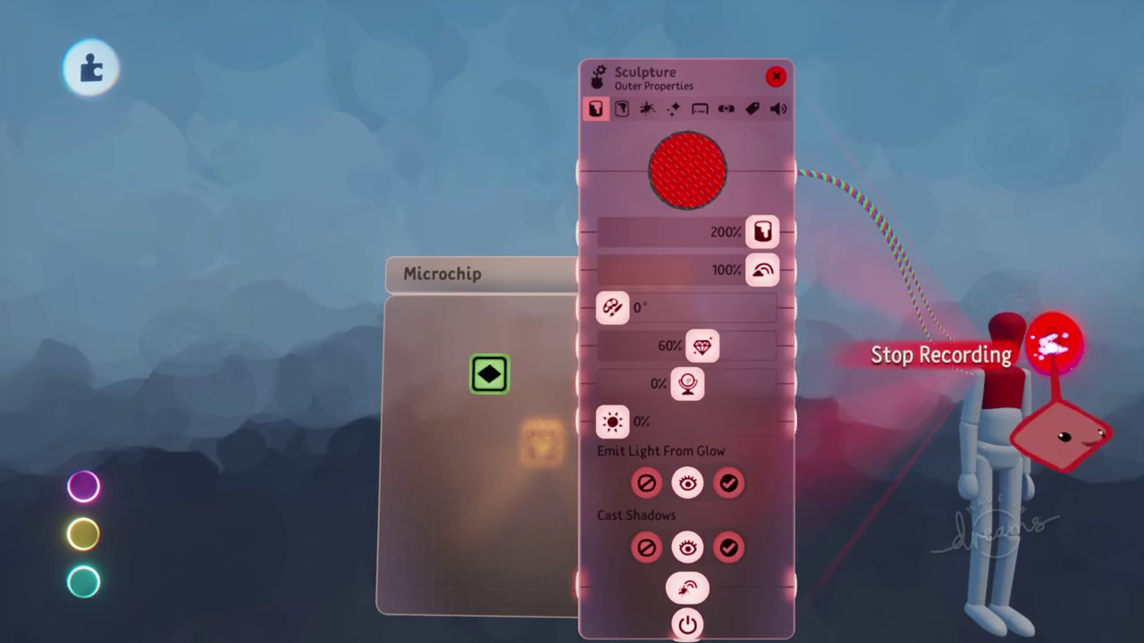
click(1054, 344)
drag(659, 350, 696, 330)
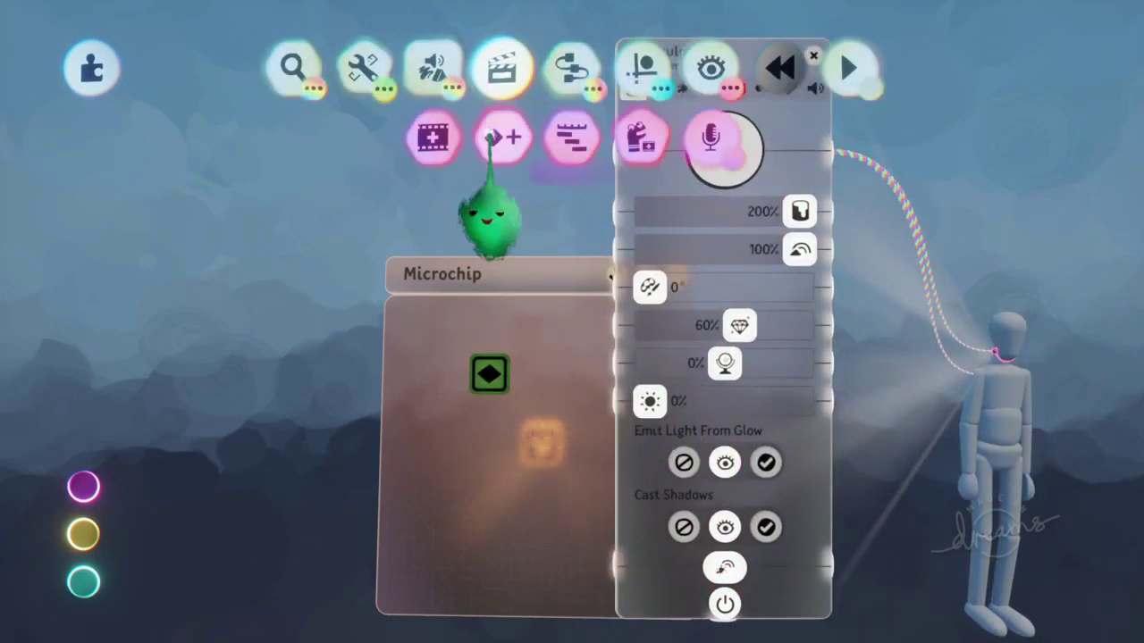
- Place a second keyframe below the first one in the microchip and close the sculpture's properties panel
click(502, 139)
click(489, 443)
drag(689, 173, 773, 179)
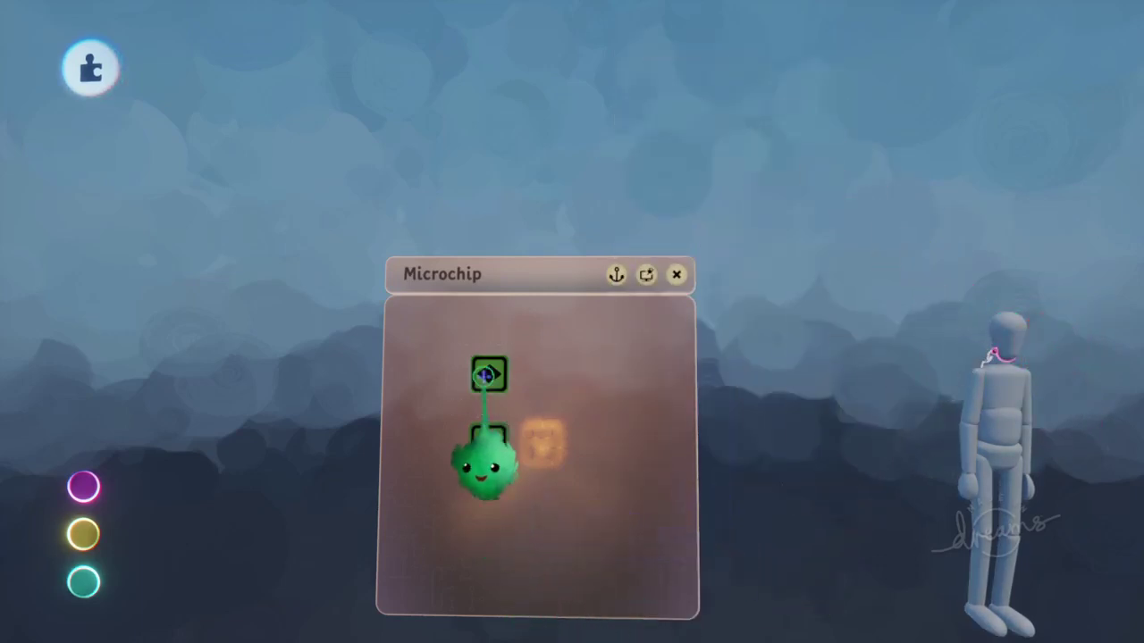
- Examine the first keyframe's wire to the puppet, the tint wire at the neck and the second keyframe's connections
click(483, 377)
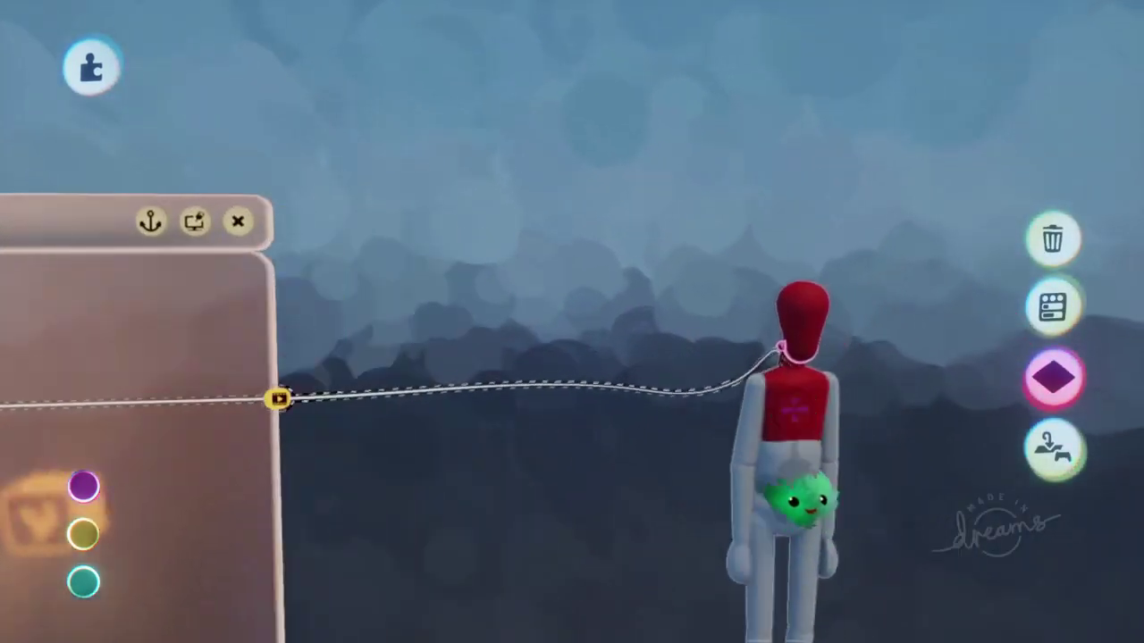
middle_drag(795, 410, 726, 301)
click(715, 251)
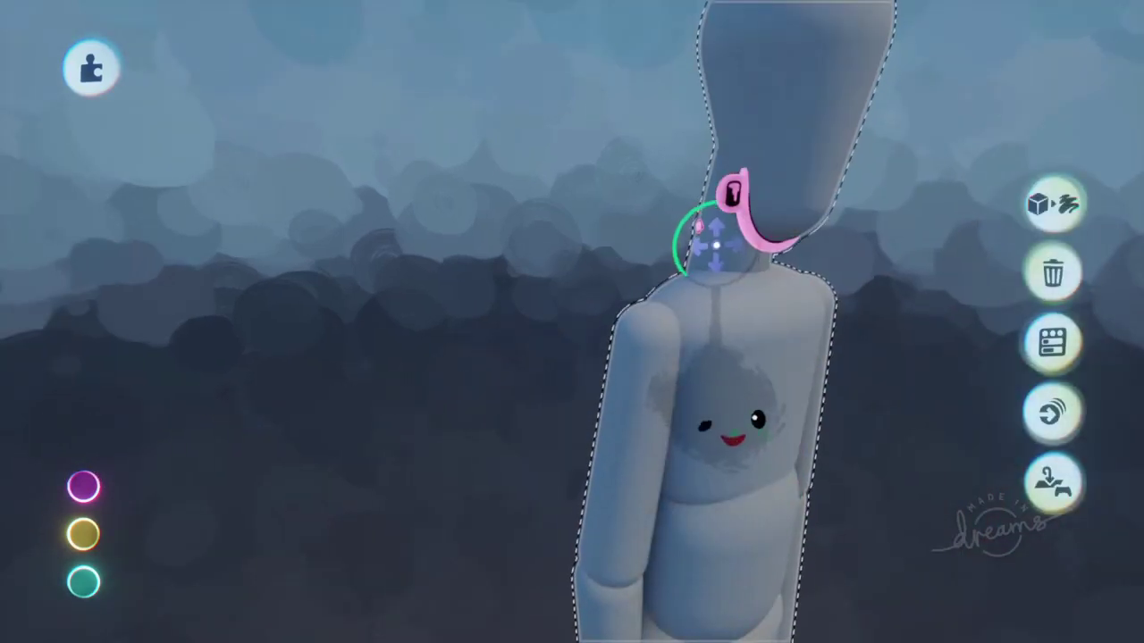
middle_drag(771, 506, 746, 469)
key(Escape)
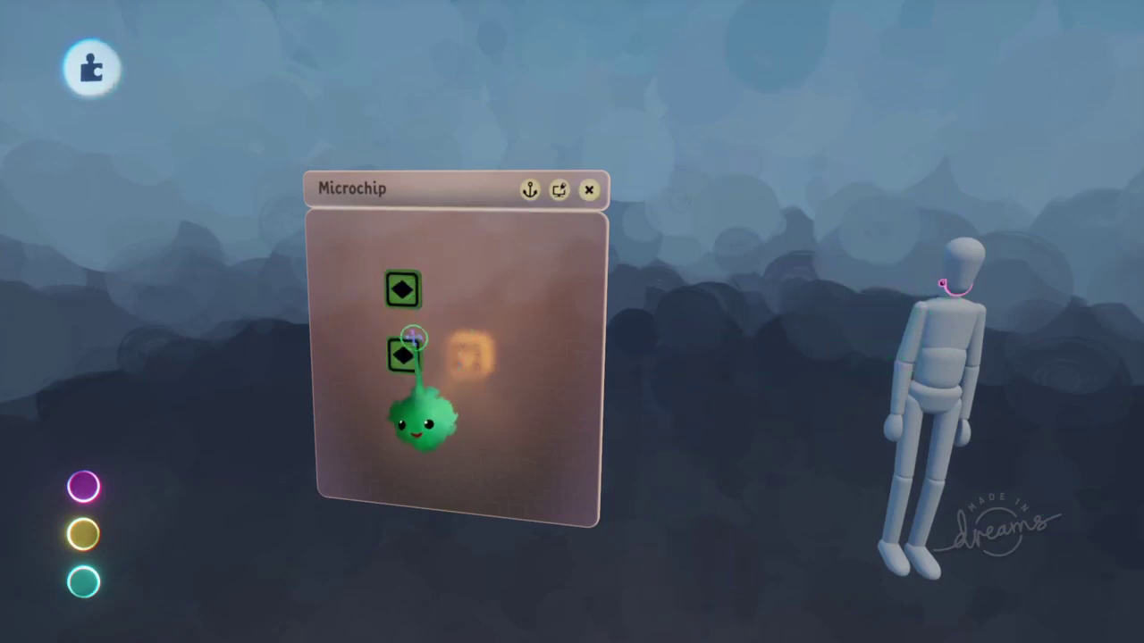
click(403, 366)
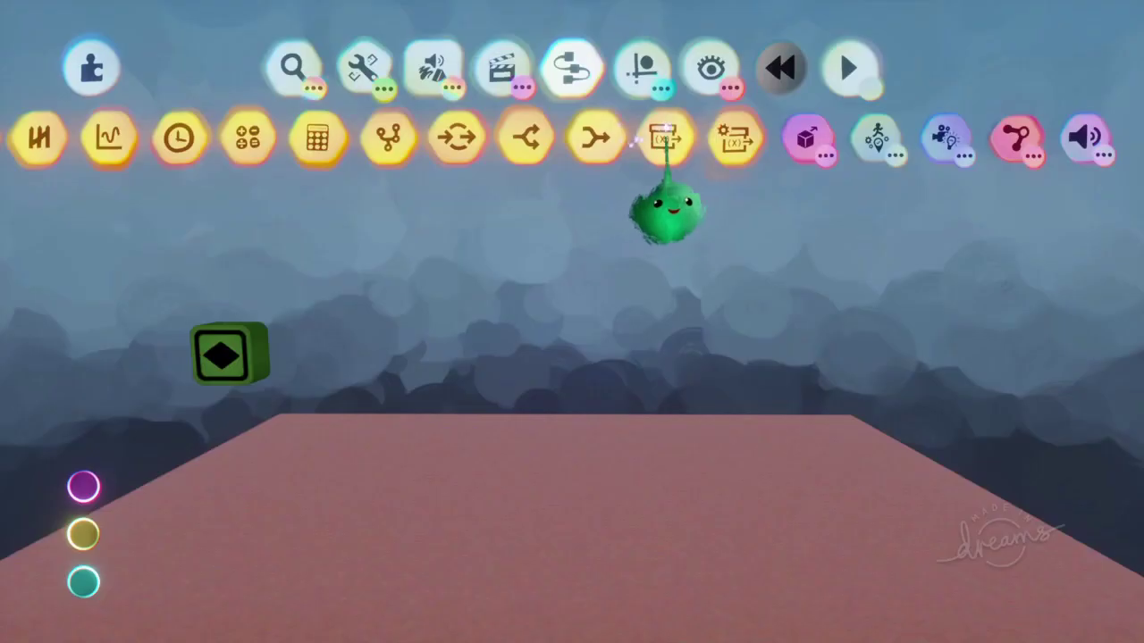
- Place a variable and a variable modifier above the floor, open the modifier's properties and move its panel away from the gadgets
drag(666, 210, 401, 295)
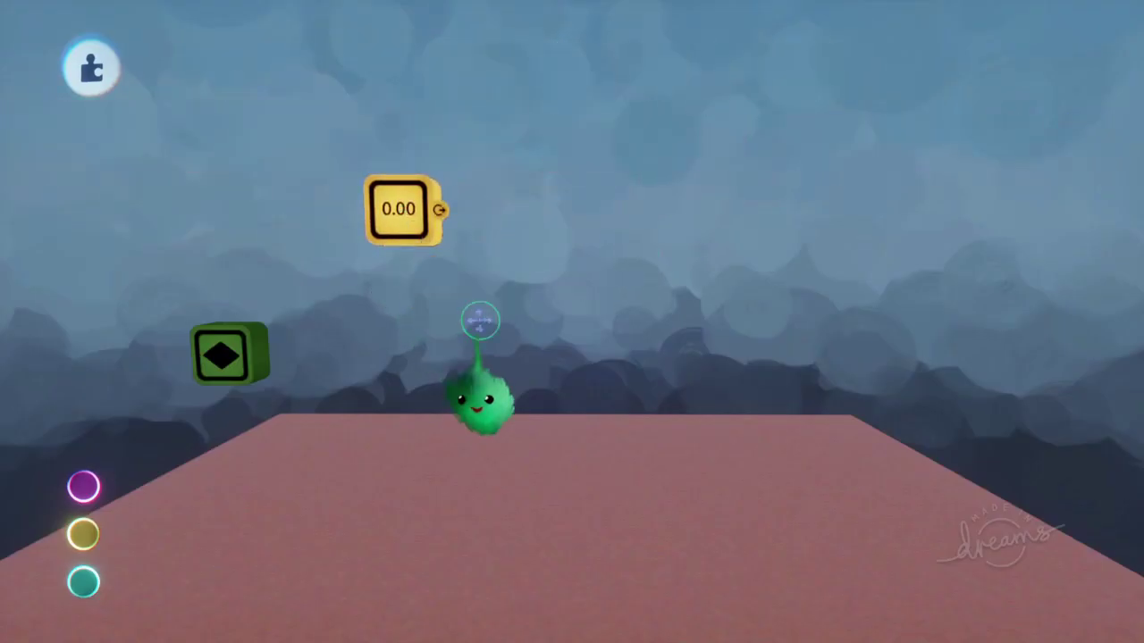
drag(740, 210, 625, 282)
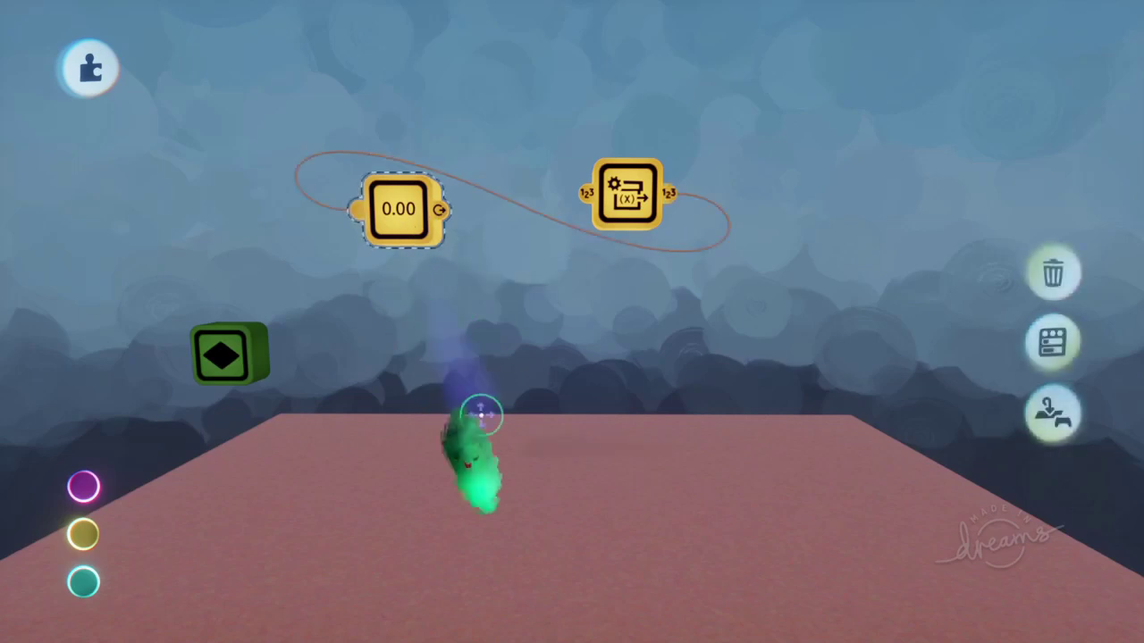
click(629, 268)
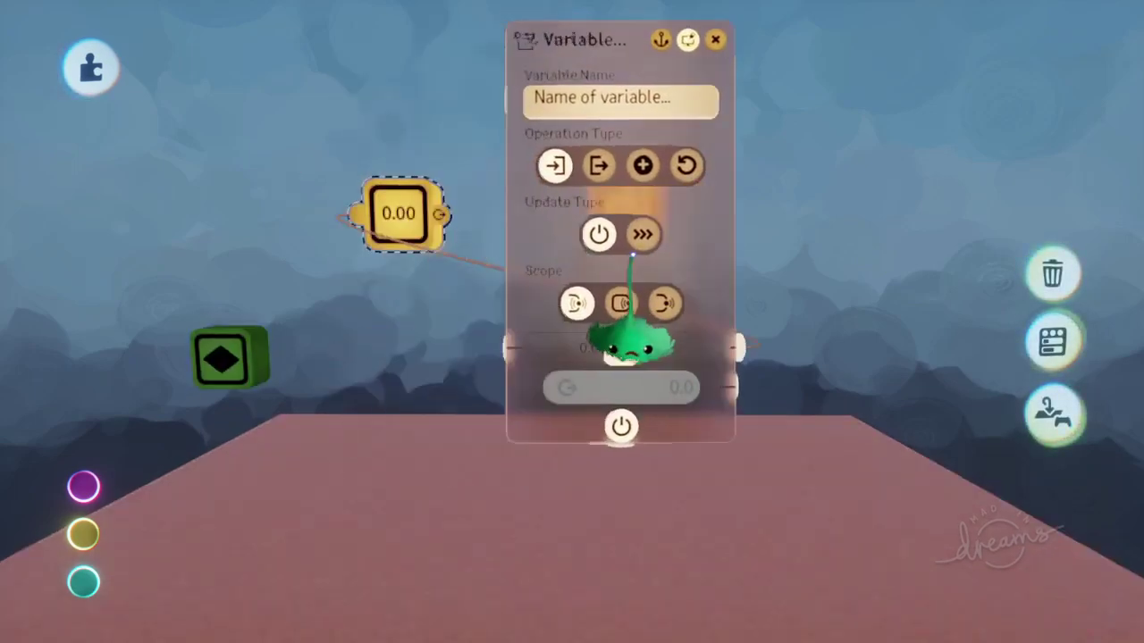
drag(590, 202, 232, 132)
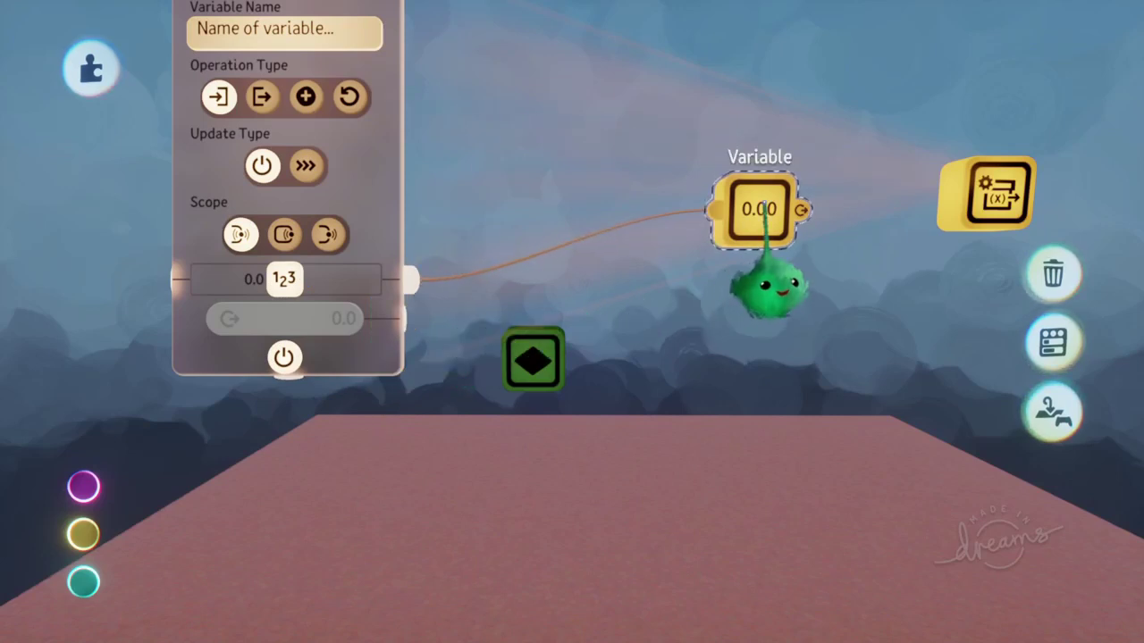
- Clone the variable repeatedly to build a column of five variables beside the modifier
drag(685, 584, 677, 334)
drag(672, 238, 657, 95)
click(668, 129)
mouse_move(625, 491)
mouse_down()
mouse_move(559, 378)
mouse_move(518, 343)
mouse_up()
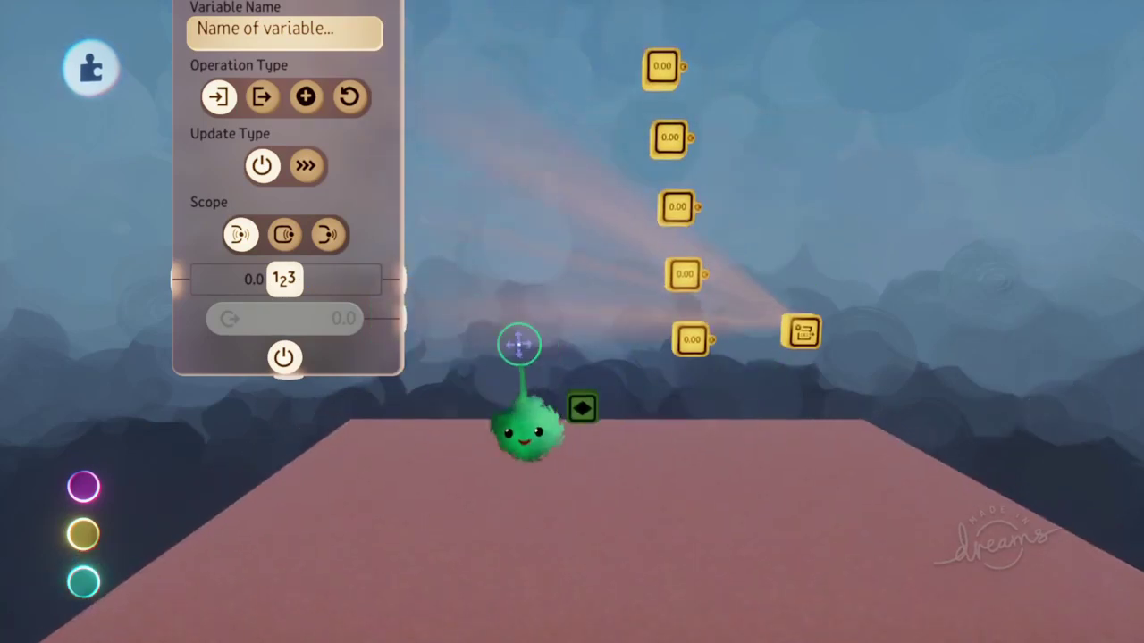
- Set the variable modifier's operation type to Get and select the modifier to show its wires to the five variables
click(800, 333)
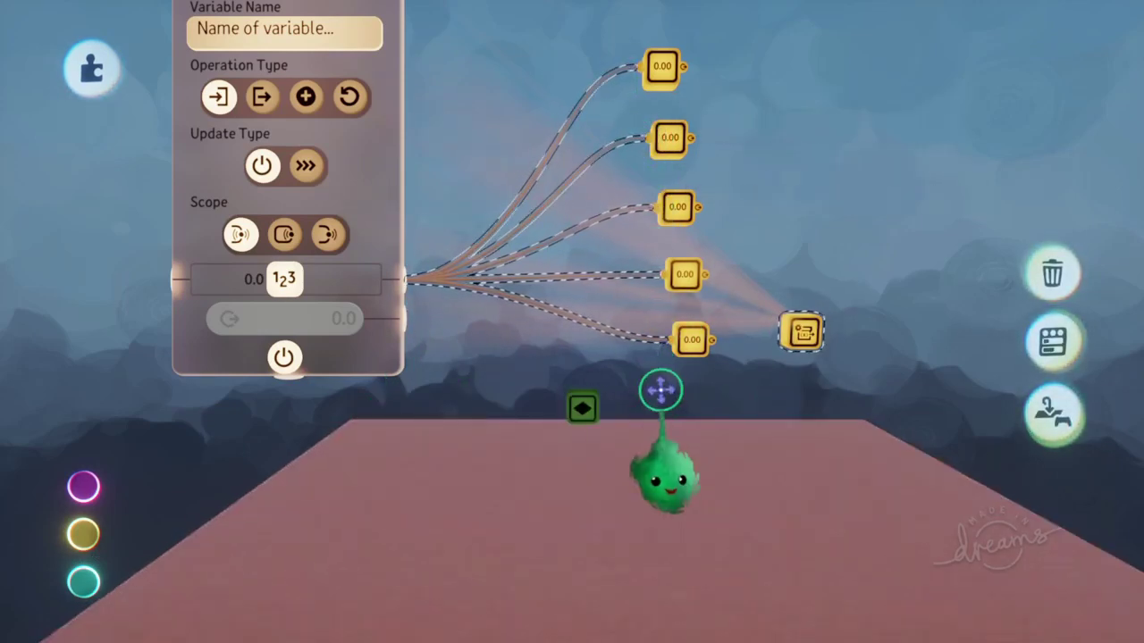
click(662, 391)
click(262, 96)
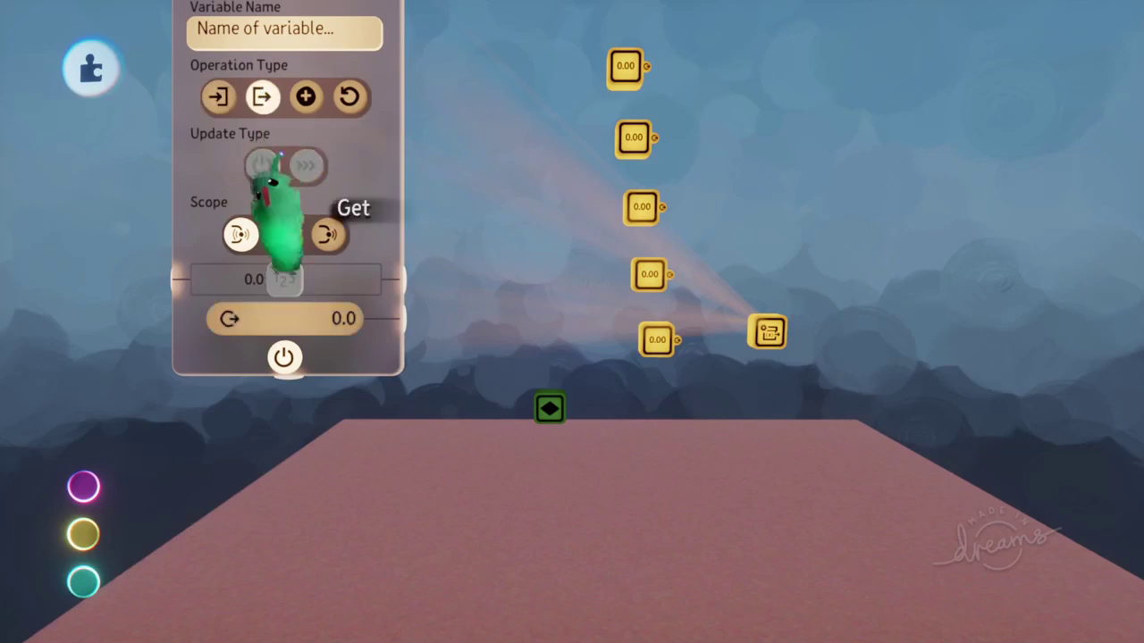
click(768, 333)
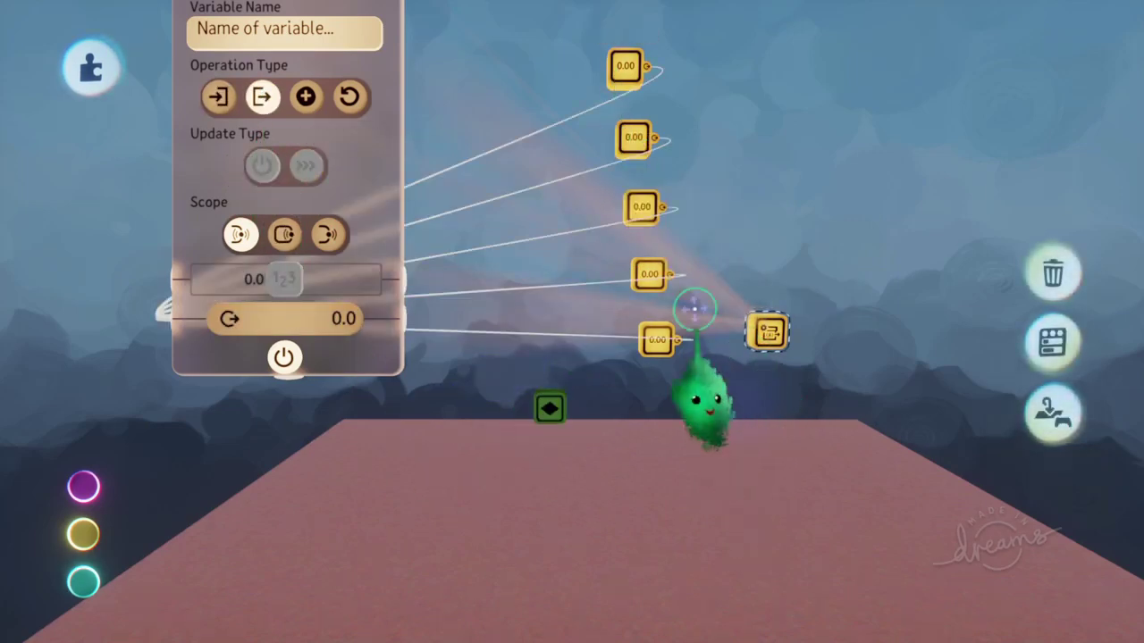
- Move the variable modifier's properties panel clear of the variables and examine the wires running to it
drag(269, 218, 894, 231)
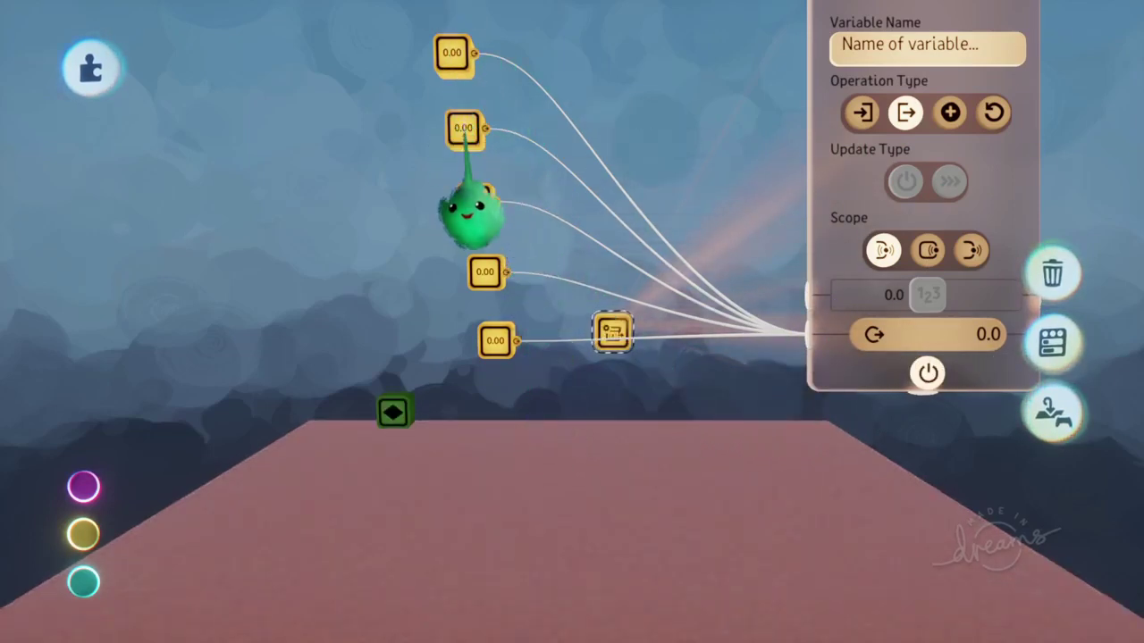
middle_drag(500, 372, 498, 415)
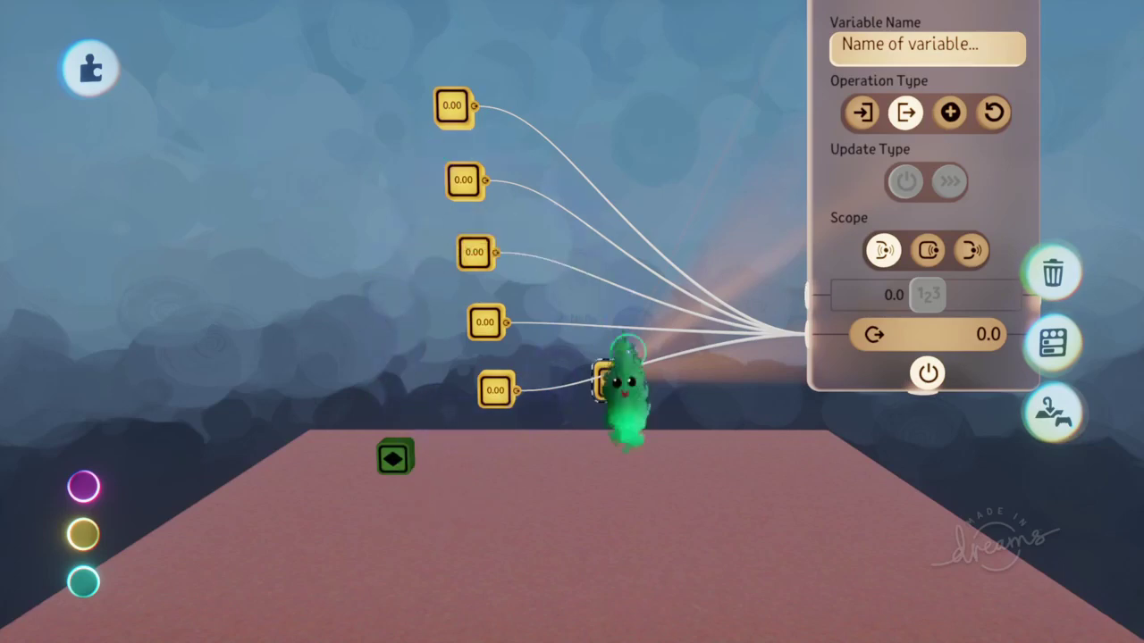
drag(922, 270, 801, 280)
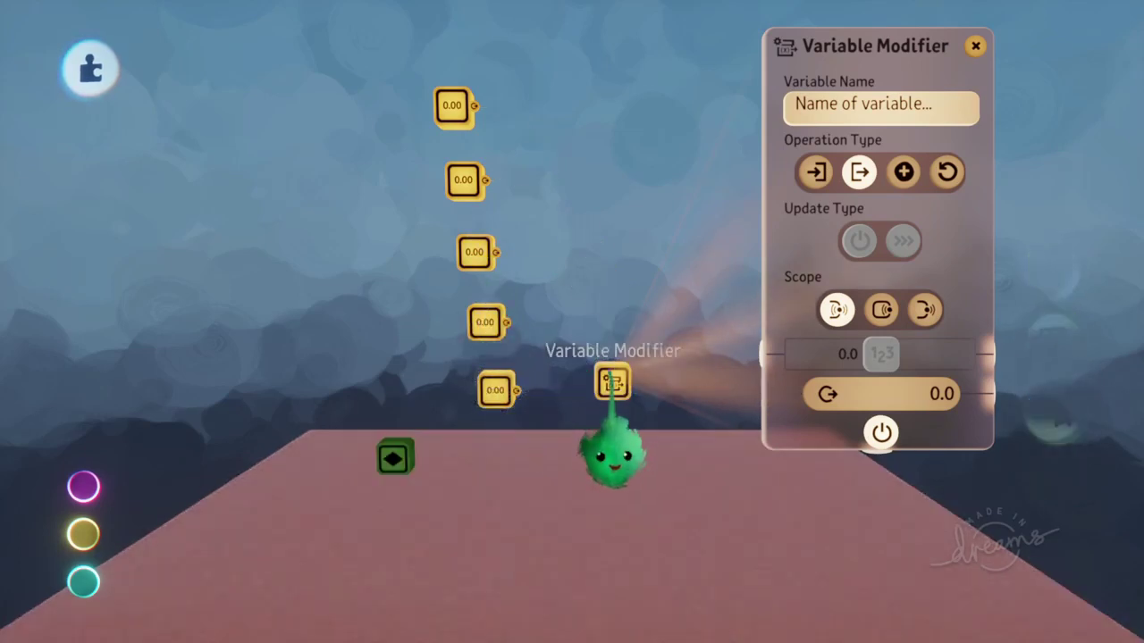
click(613, 382)
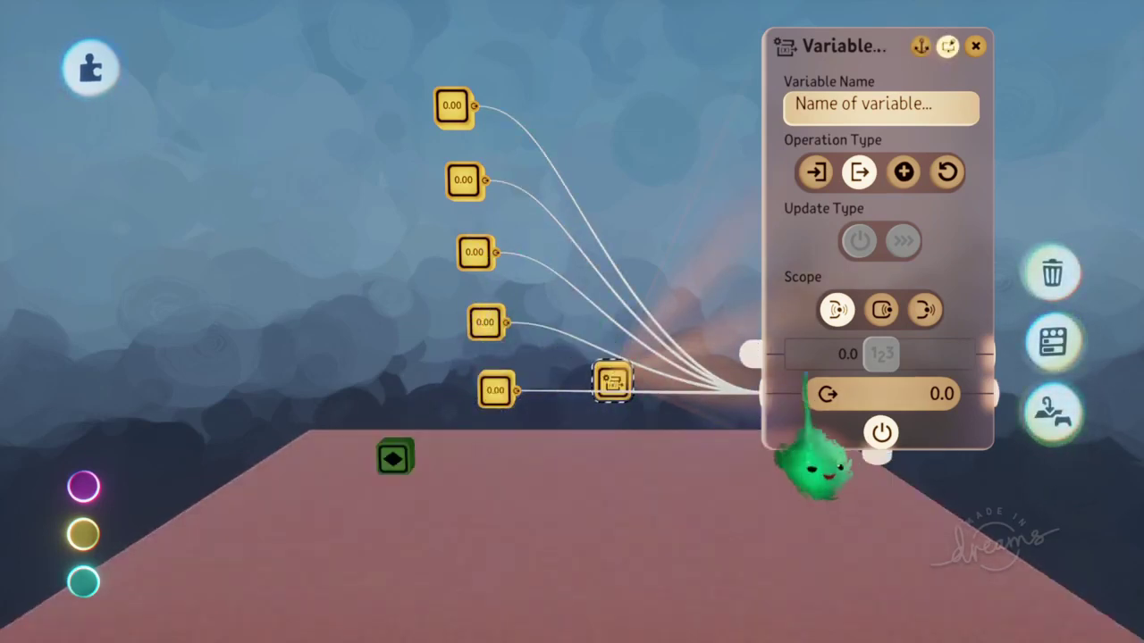
click(1053, 341)
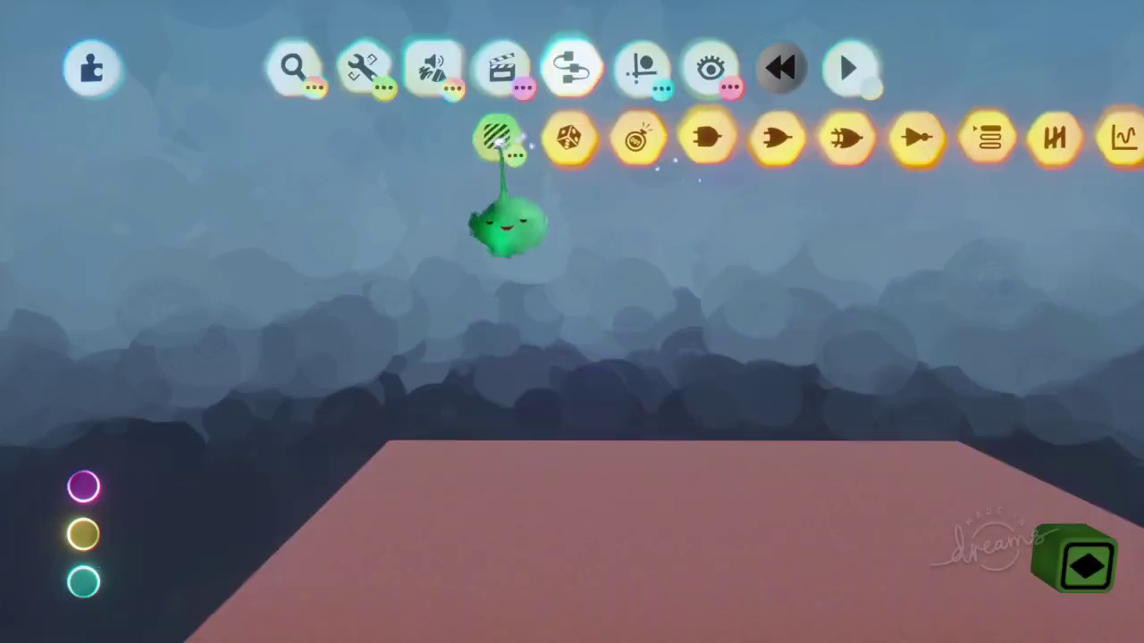
- Place a wireless receiver and a wireless transmitter side by side above the floor
click(499, 135)
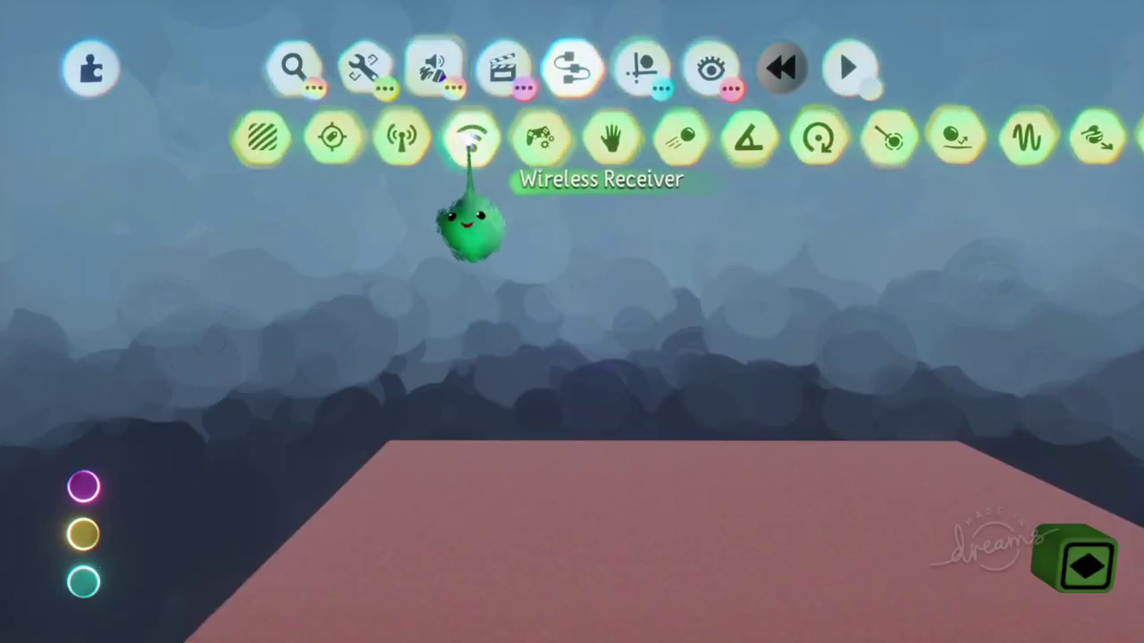
click(470, 139)
click(668, 366)
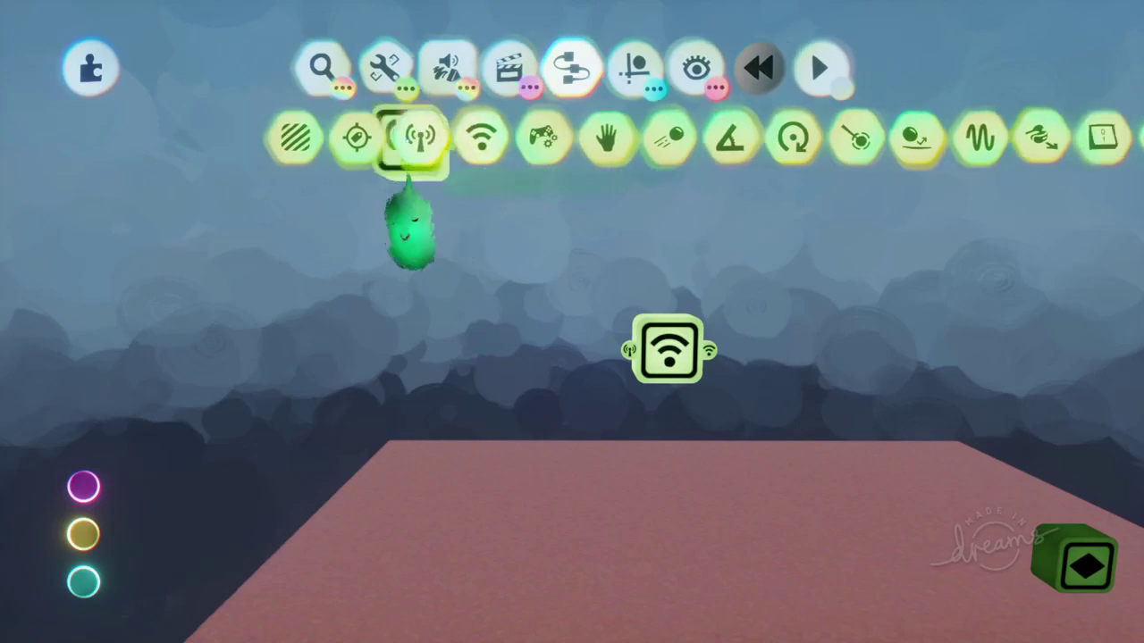
click(324, 314)
middle_drag(445, 435, 474, 431)
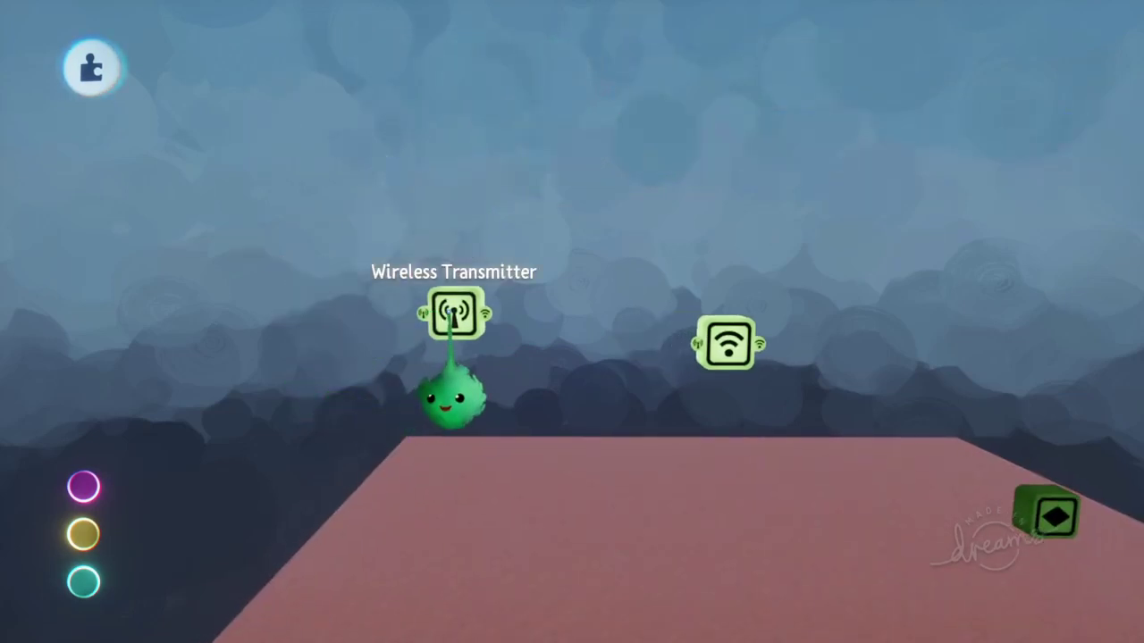
- Check the wireless transmitter's link to the receiver and delete the pink floor together with the leftover keyframe
click(451, 314)
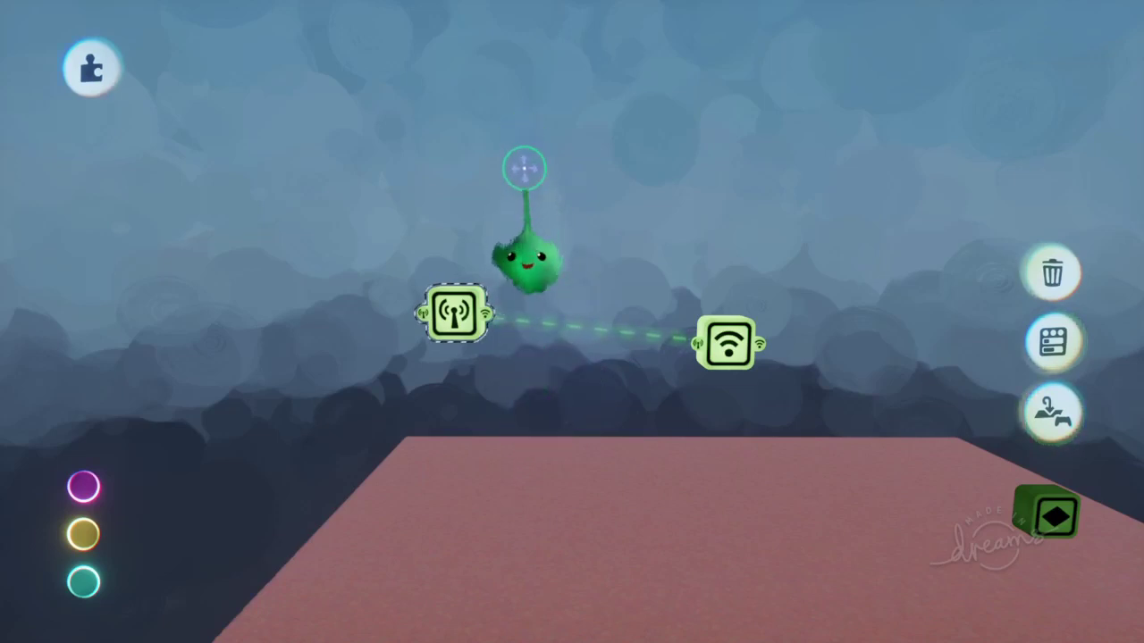
mouse_move(143, 541)
scroll(529, 580, down, 3)
click(483, 508)
scroll(421, 375, up, 5)
click(421, 312)
click(708, 346)
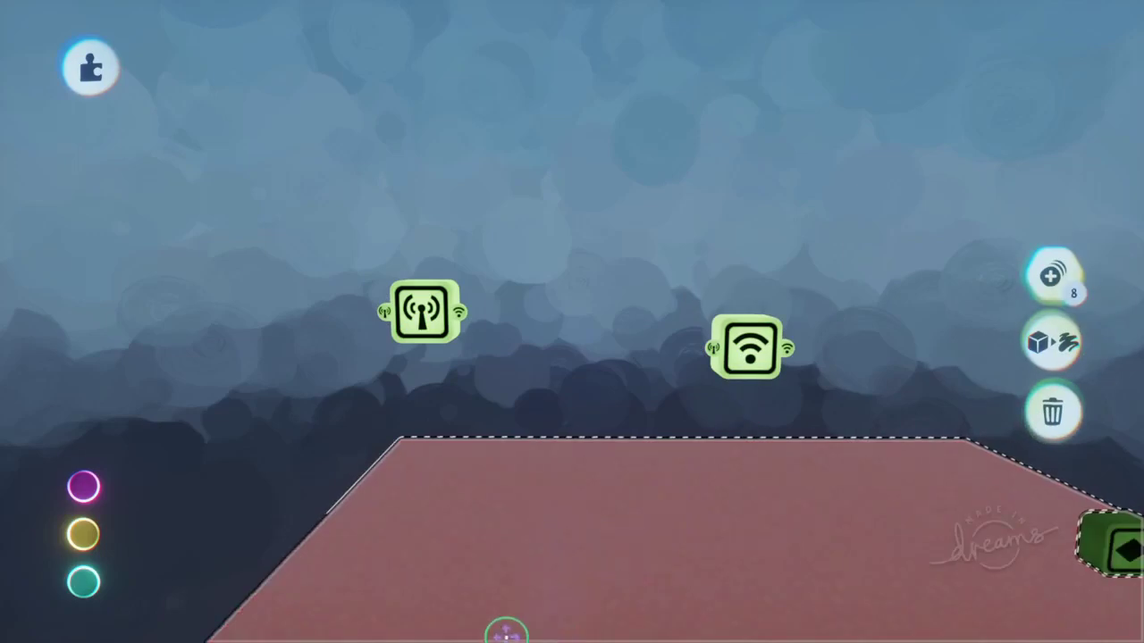
key(Delete)
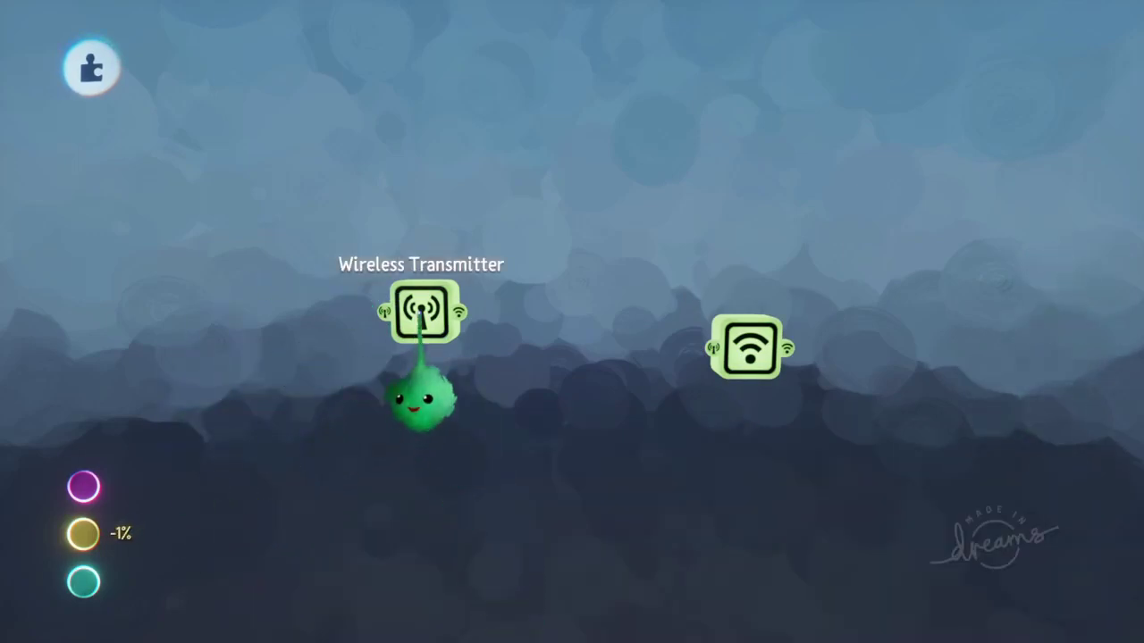
- Examine the detailed gameplay memory breakdown in the thermometer and return to the scene
mouse_move(101, 528)
click(107, 501)
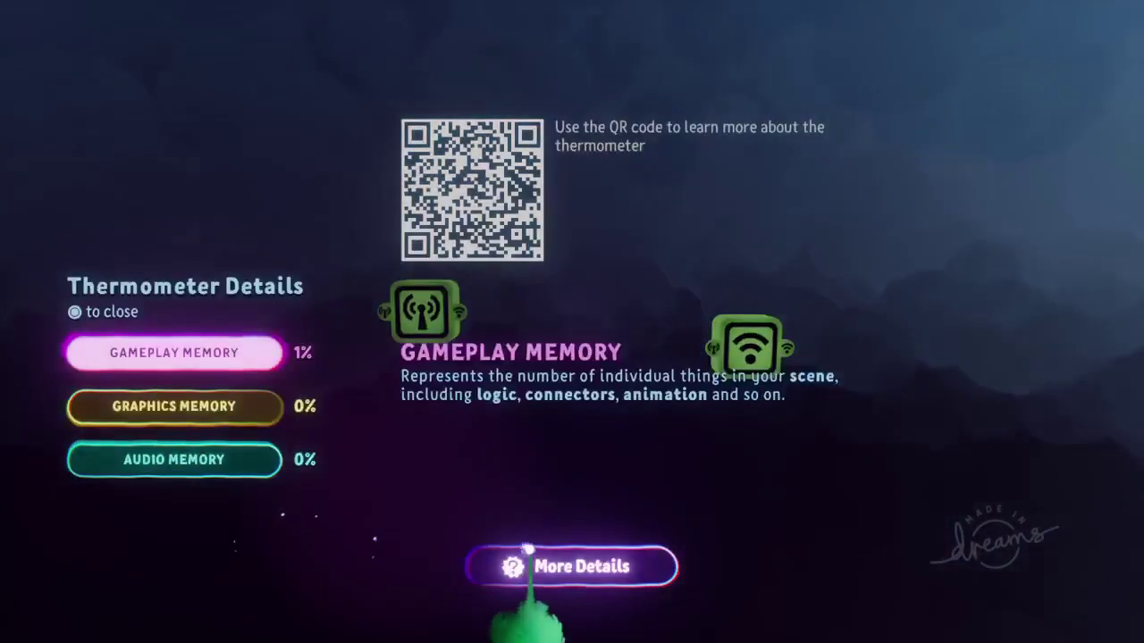
click(528, 563)
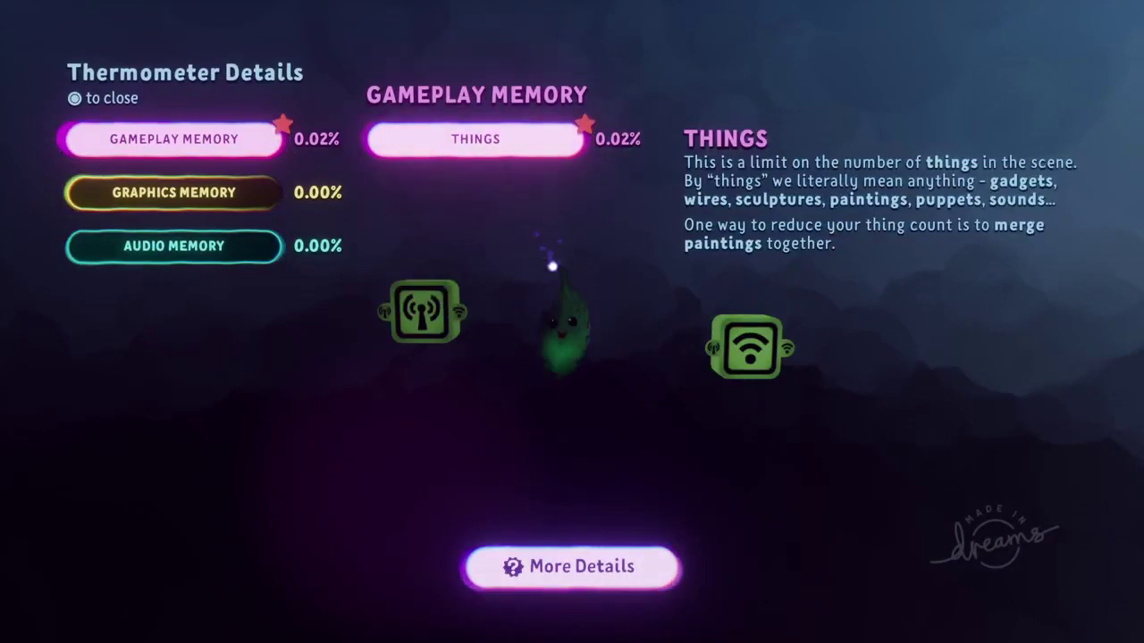
key(Escape)
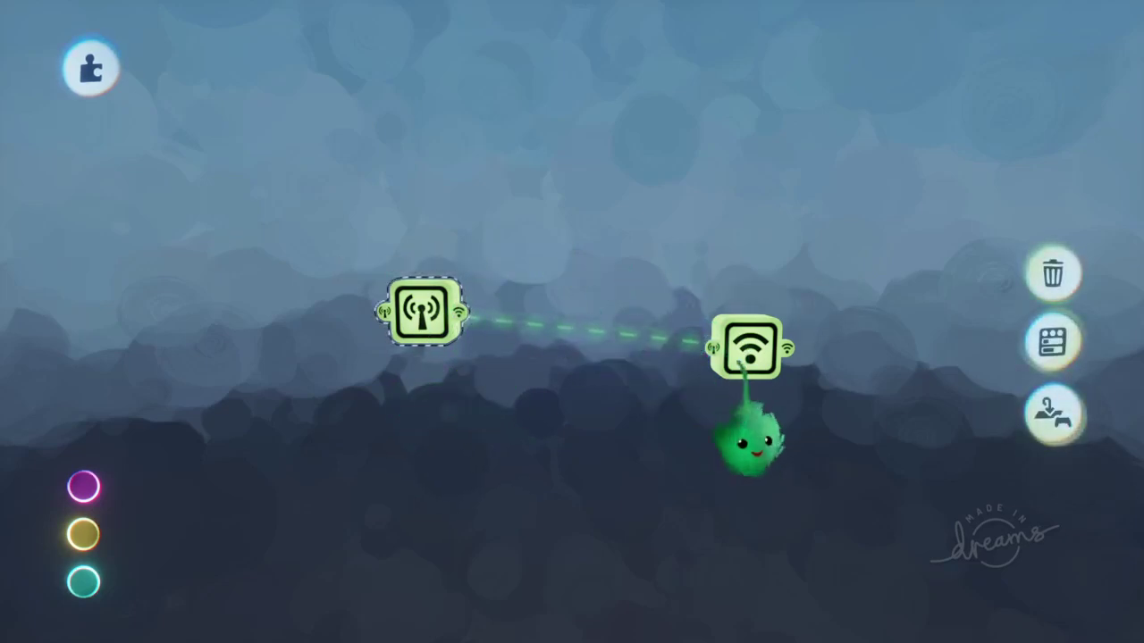
- Examine the wireless link from the transmitter's side and from the receiver's side, including the receiver's zone
scroll(488, 322, up, 5)
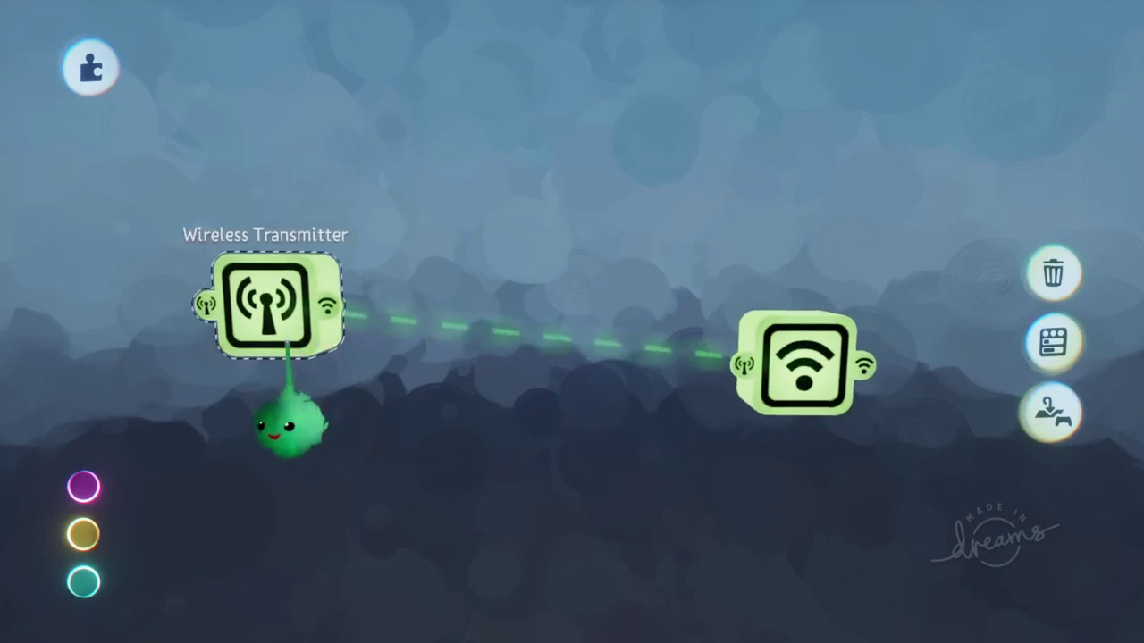
click(284, 340)
key(Escape)
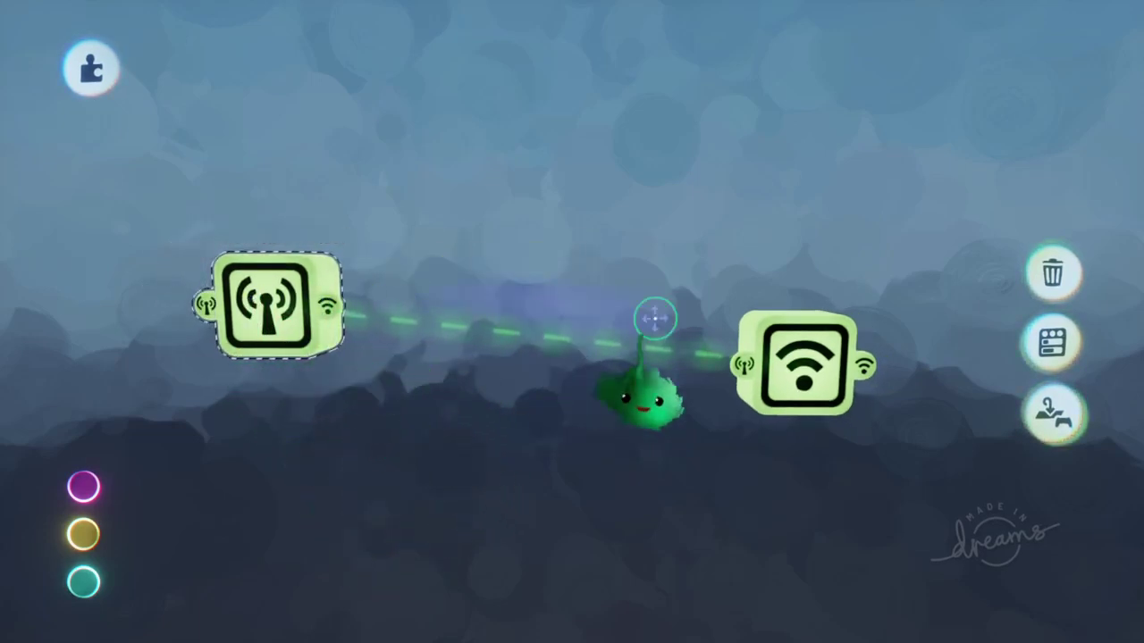
click(795, 385)
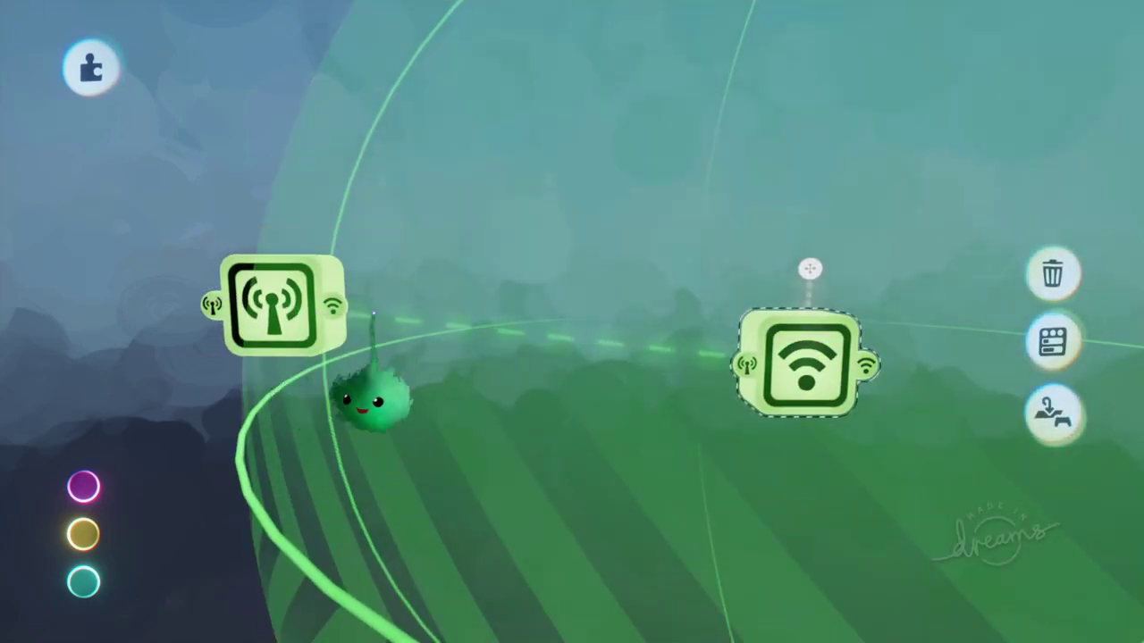
scroll(557, 366, down, 3)
key(Escape)
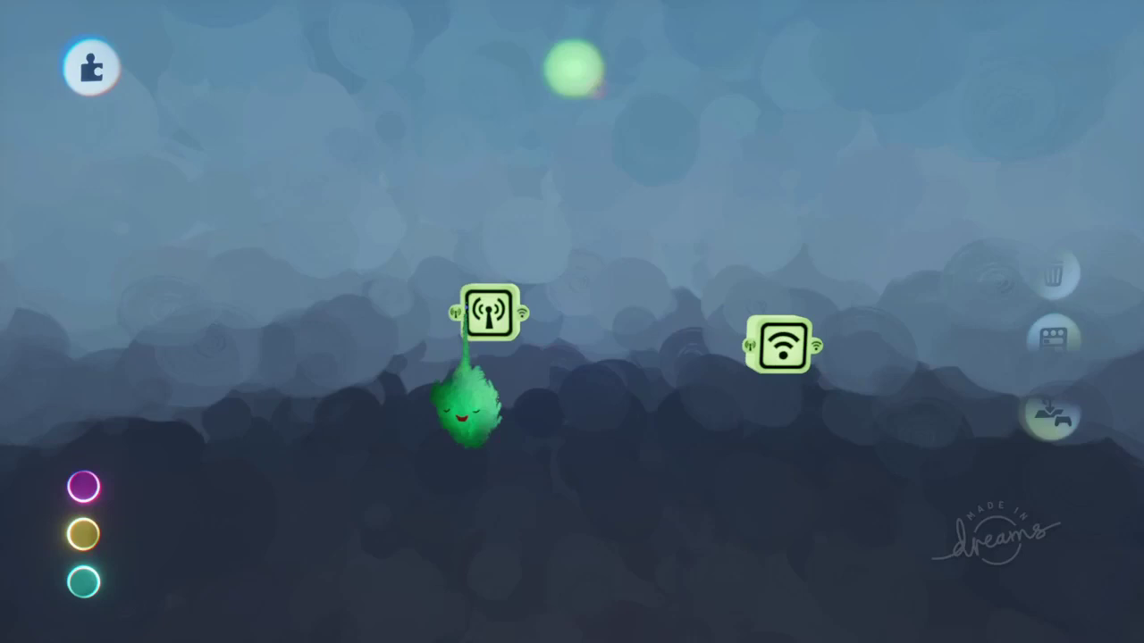
- Place a microchip near the wireless transmitter, put the transmitter inside it and select the receiver to check the link
drag(542, 146, 241, 169)
click(833, 140)
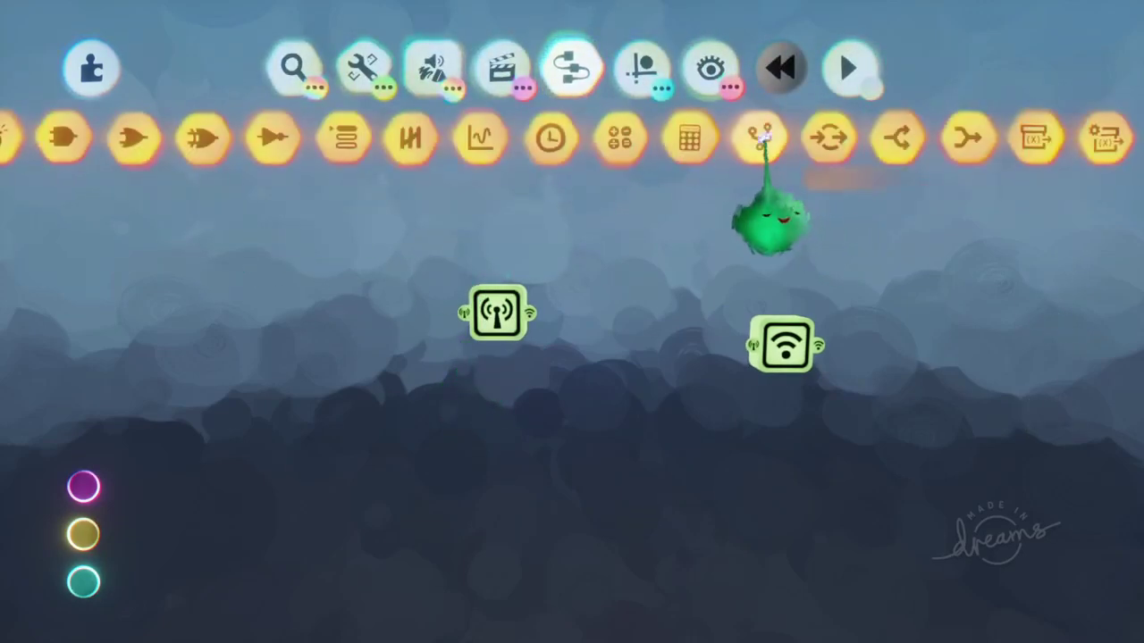
click(762, 139)
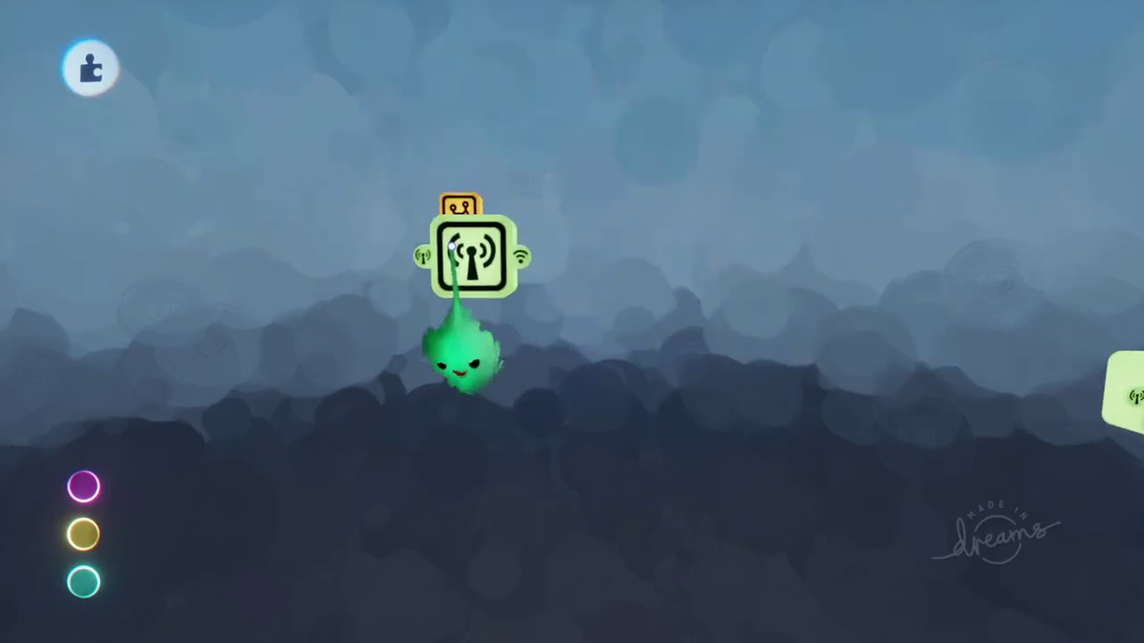
click(457, 207)
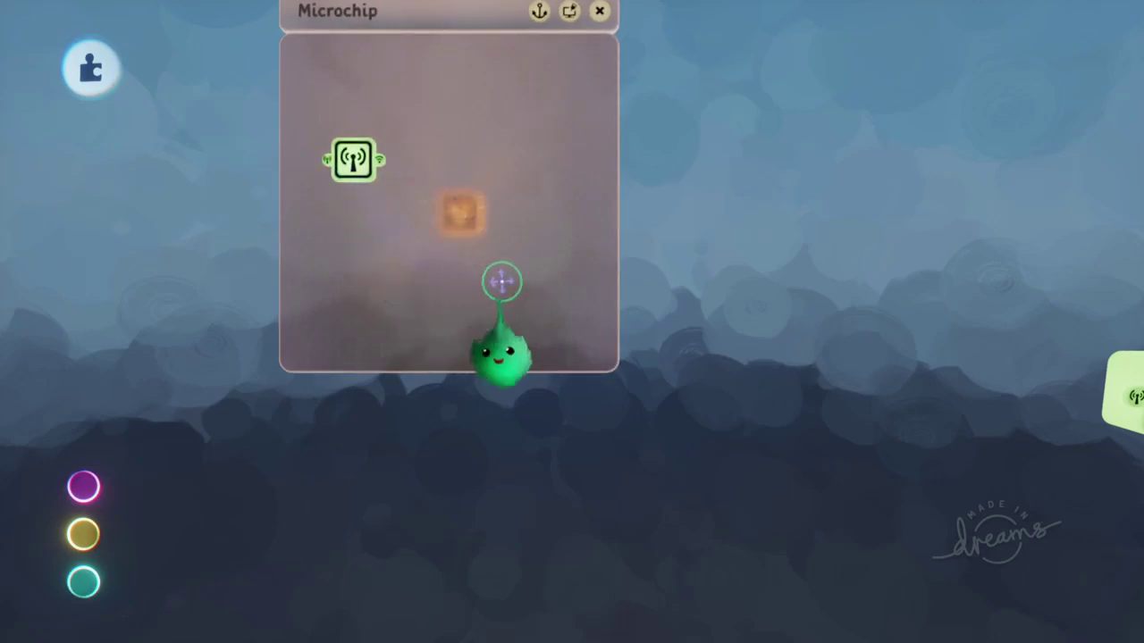
click(877, 386)
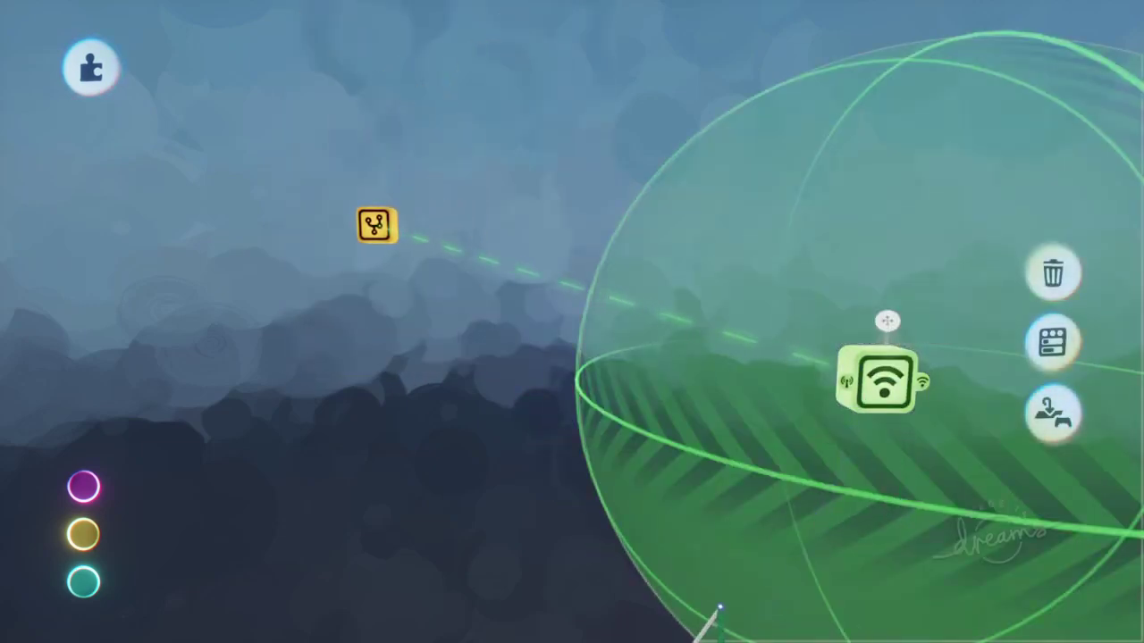
- Check the wireless receiver's link and open the microchip to trace it back to the transmitter inside
mouse_move(788, 367)
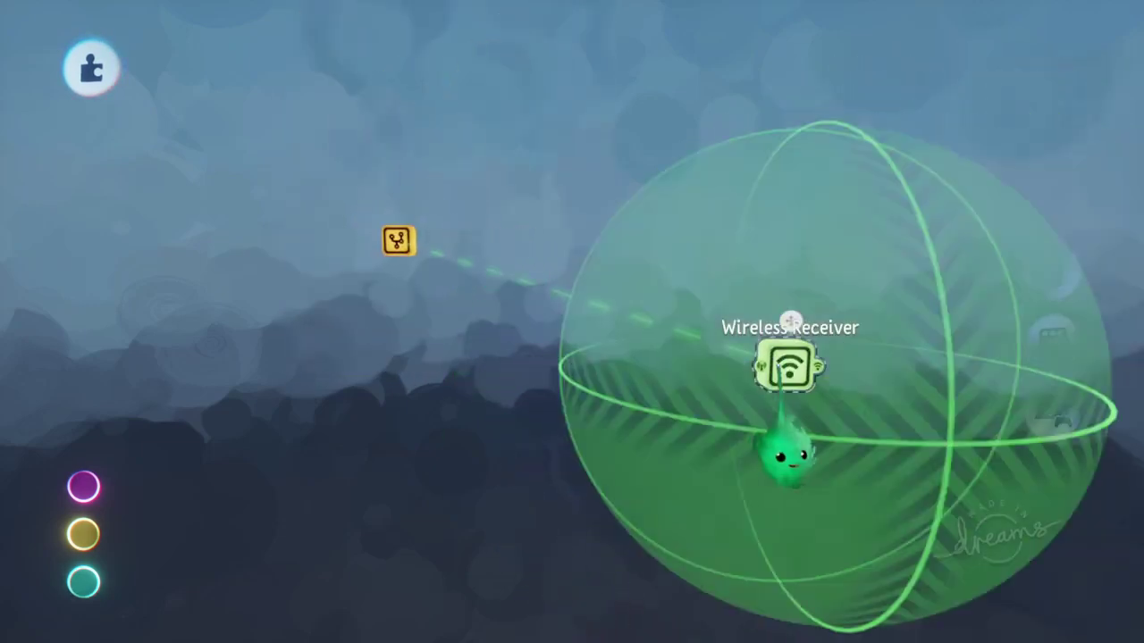
click(482, 244)
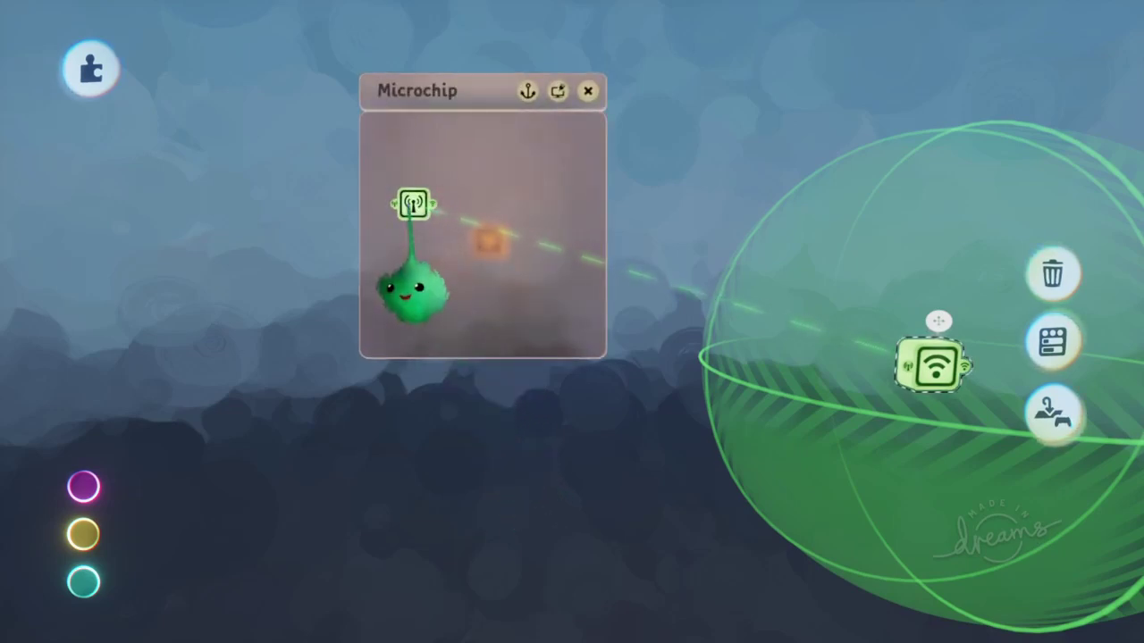
click(460, 292)
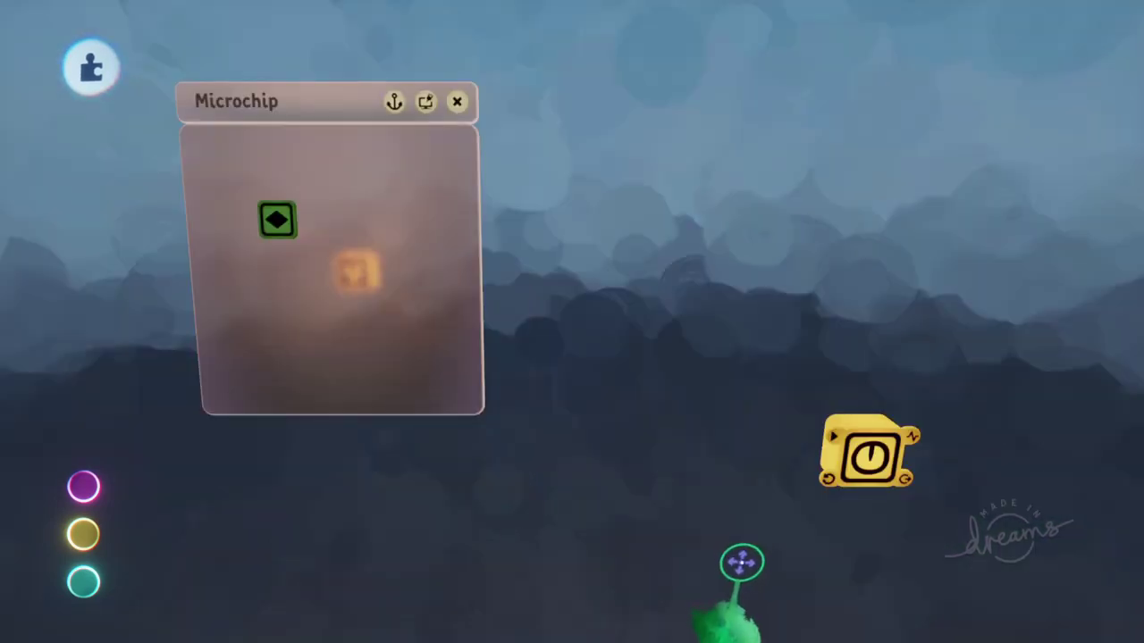
- Turn Enable Menu Music on in the audio volume preferences, turn it off again and return to the scene
key(Escape)
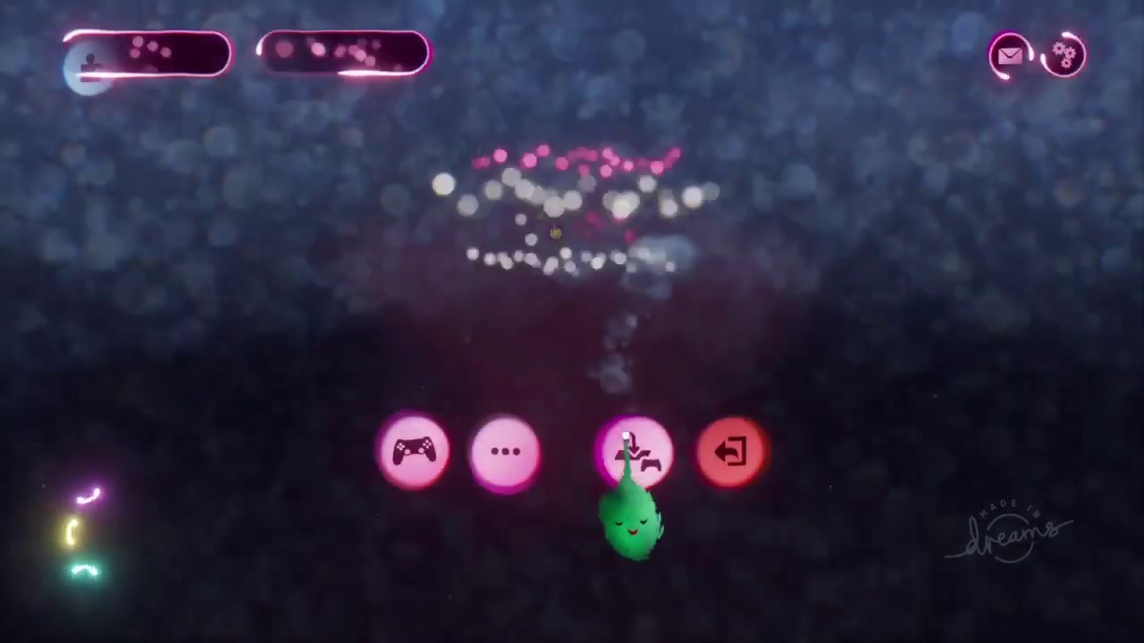
click(512, 444)
click(235, 242)
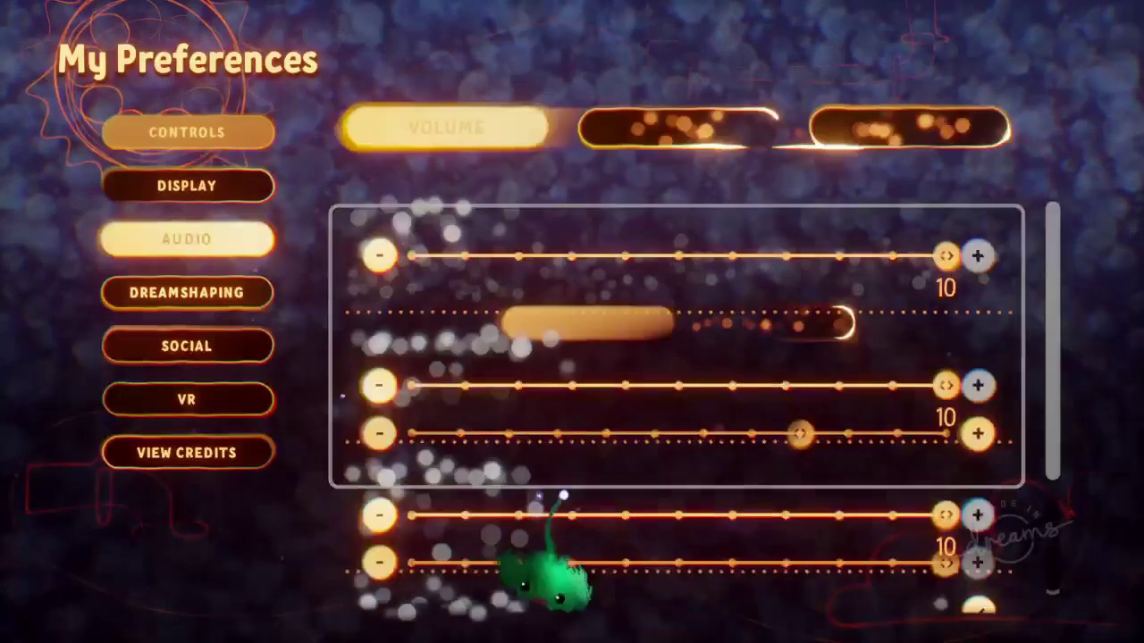
scroll(666, 529, down, 3)
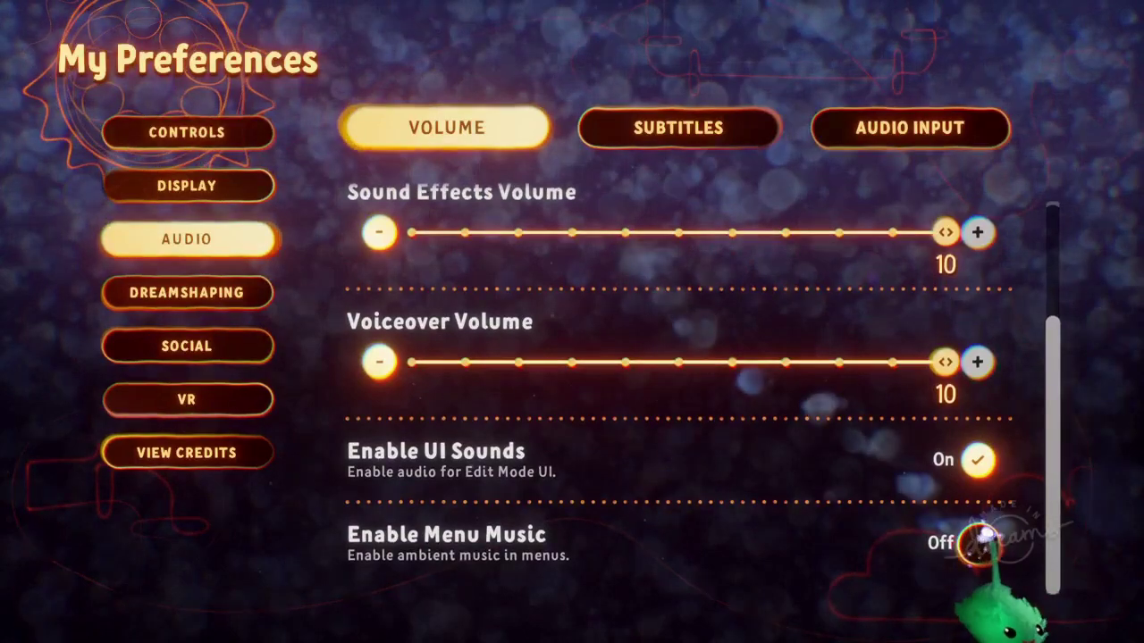
click(978, 543)
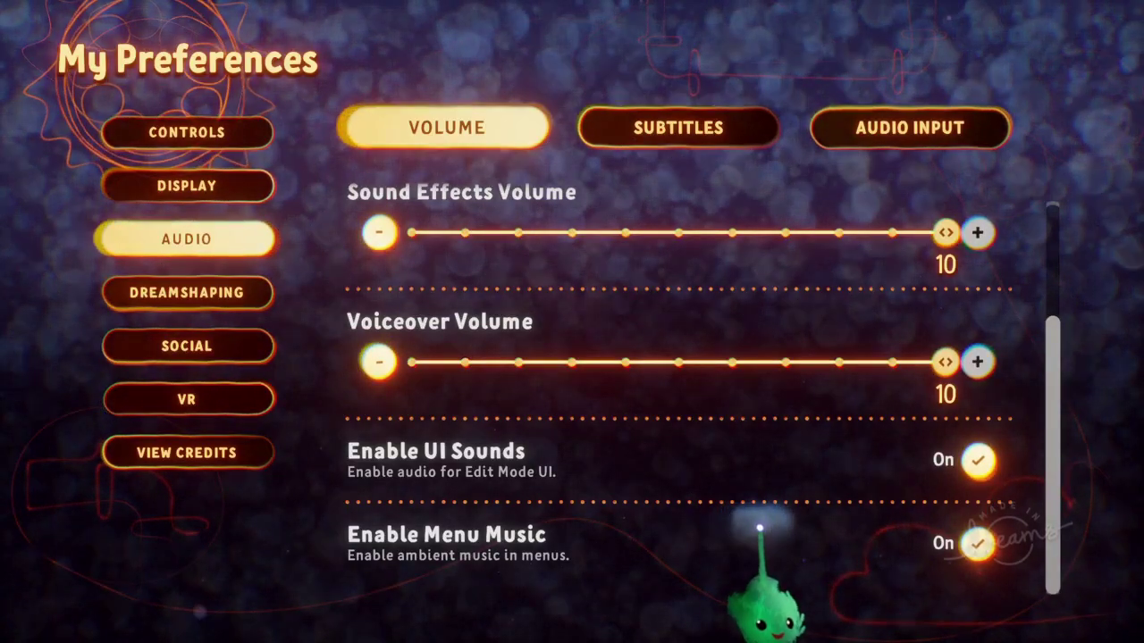
click(981, 543)
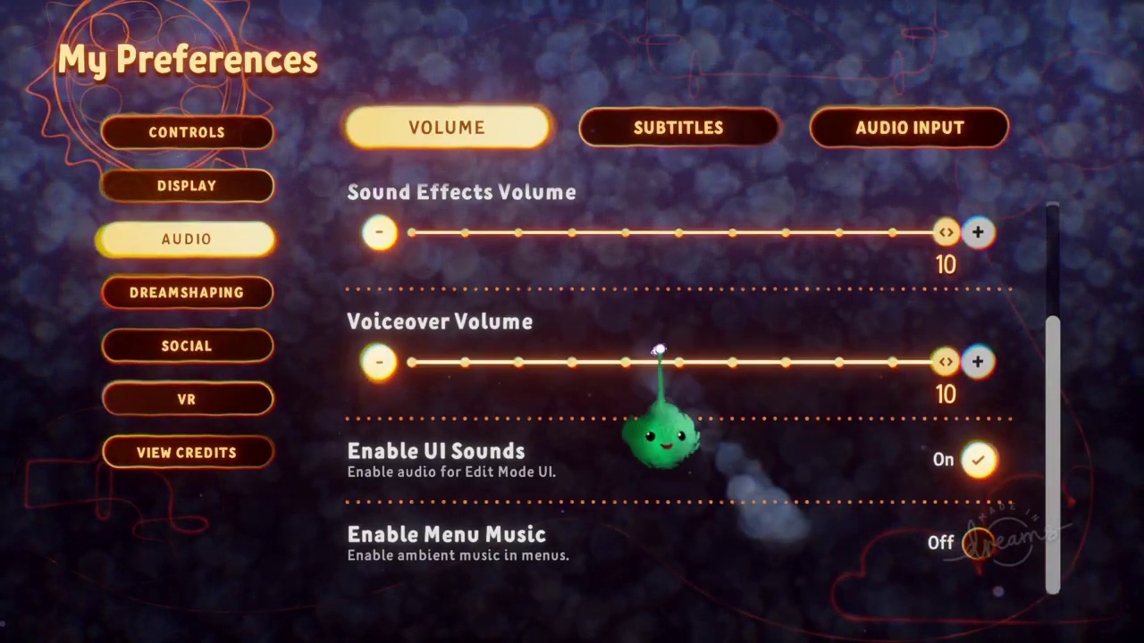
key(Escape)
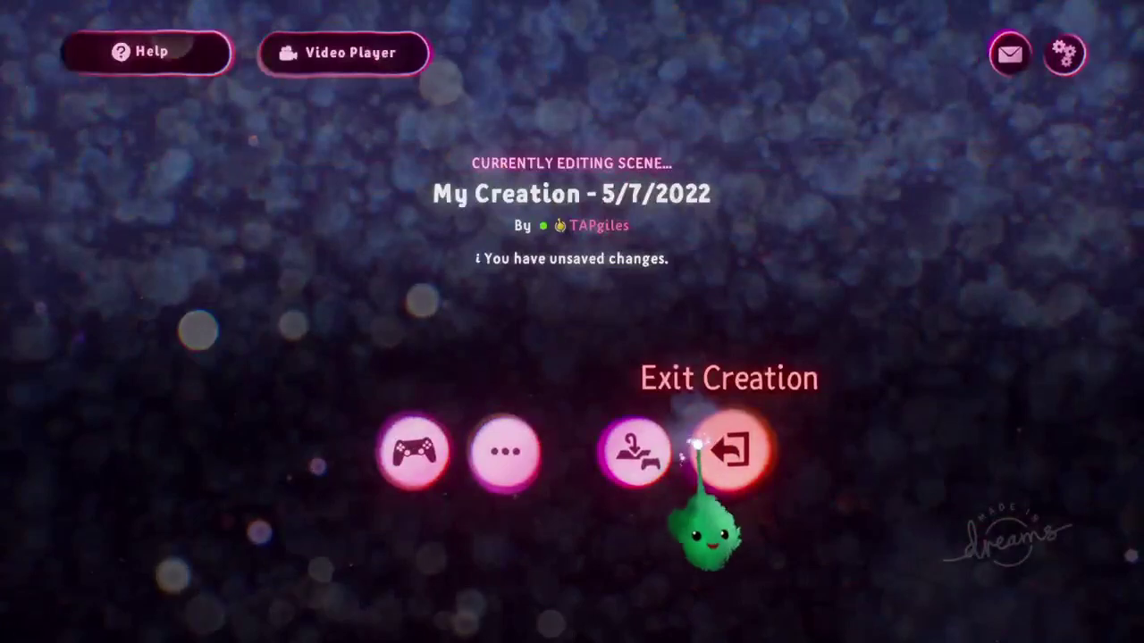
key(Escape)
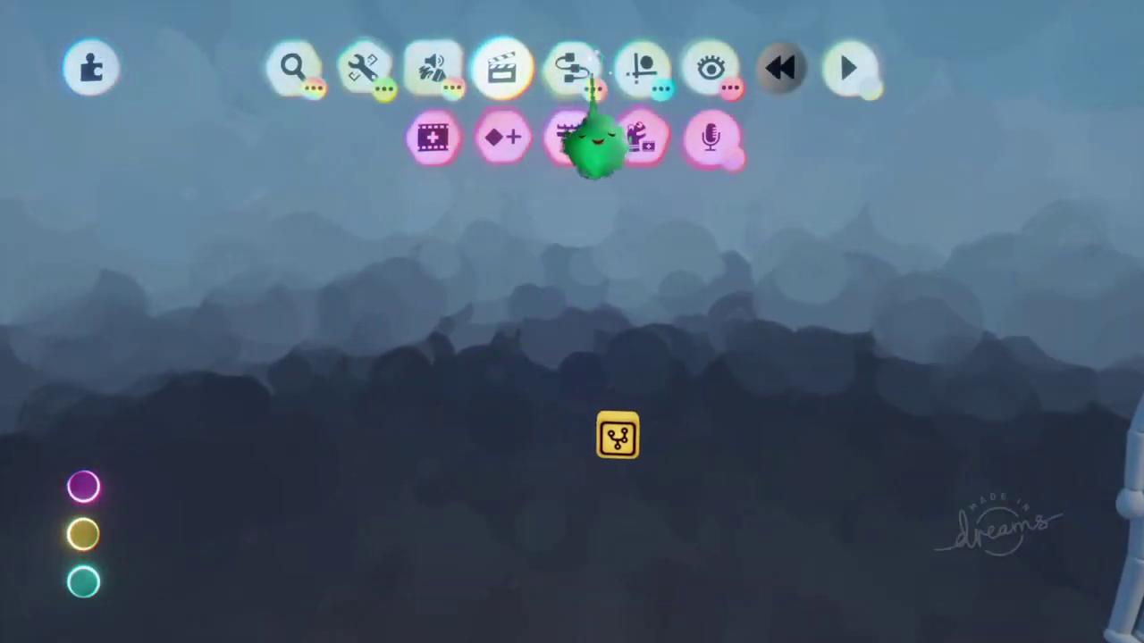
- Place a Value Slider gadget above the microchip and open its settings
click(572, 67)
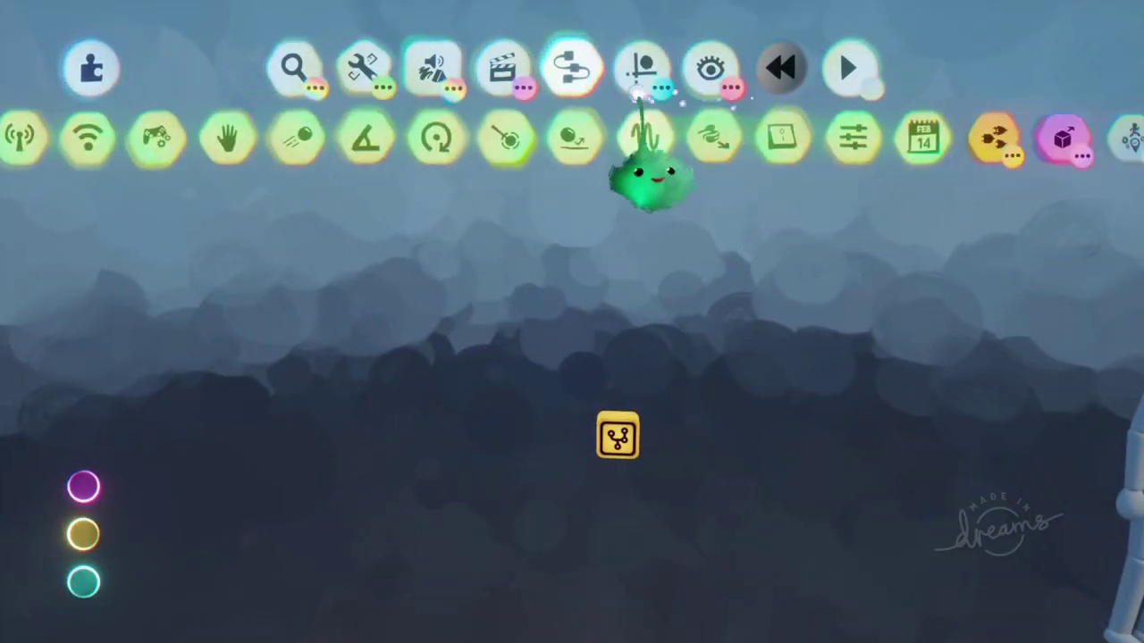
click(710, 136)
click(608, 241)
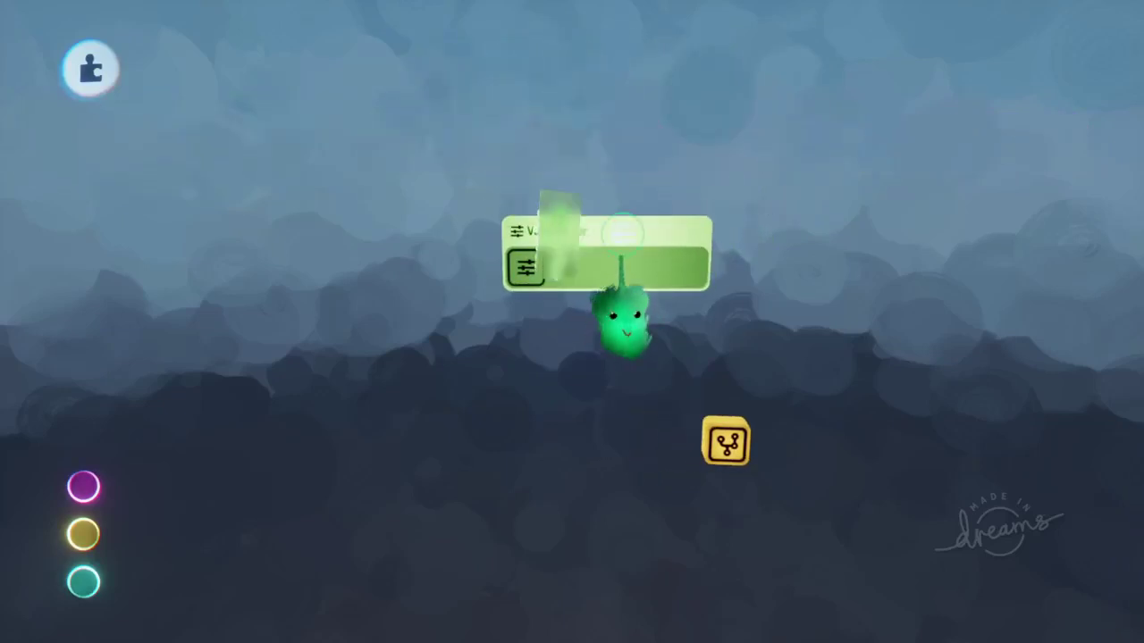
drag(429, 402, 351, 473)
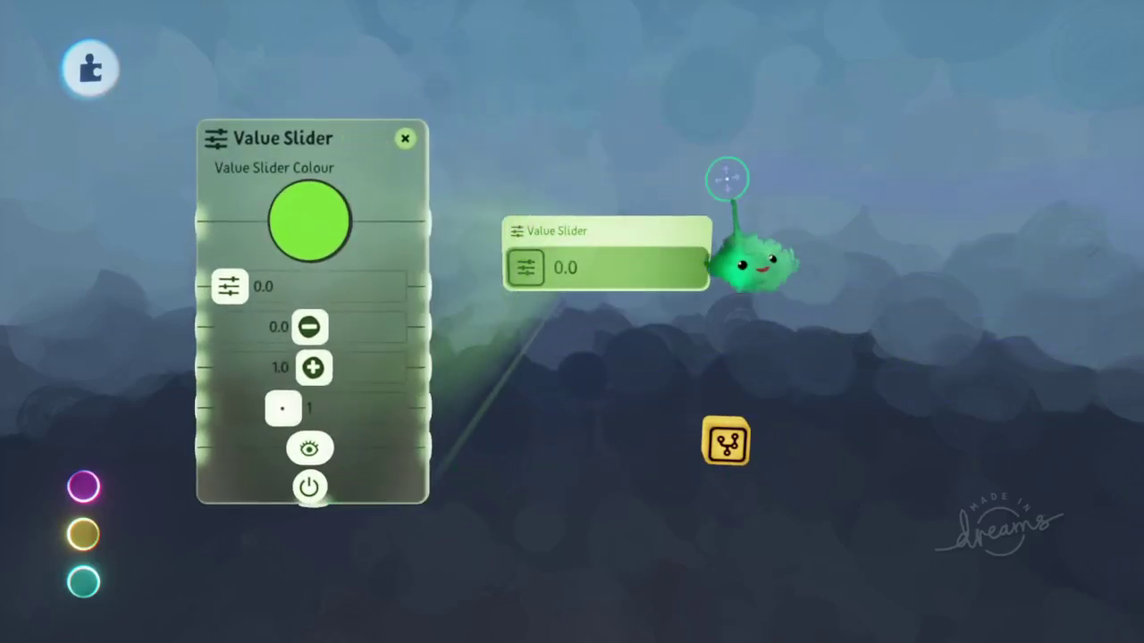
scroll(631, 262, up, 4)
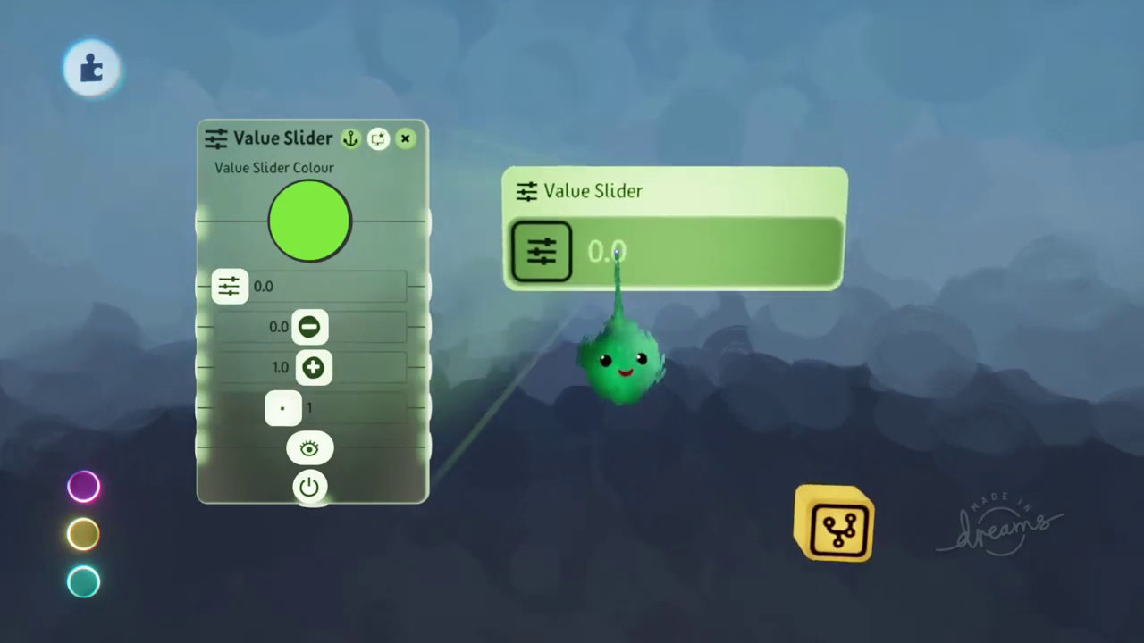
scroll(610, 251, down, 3)
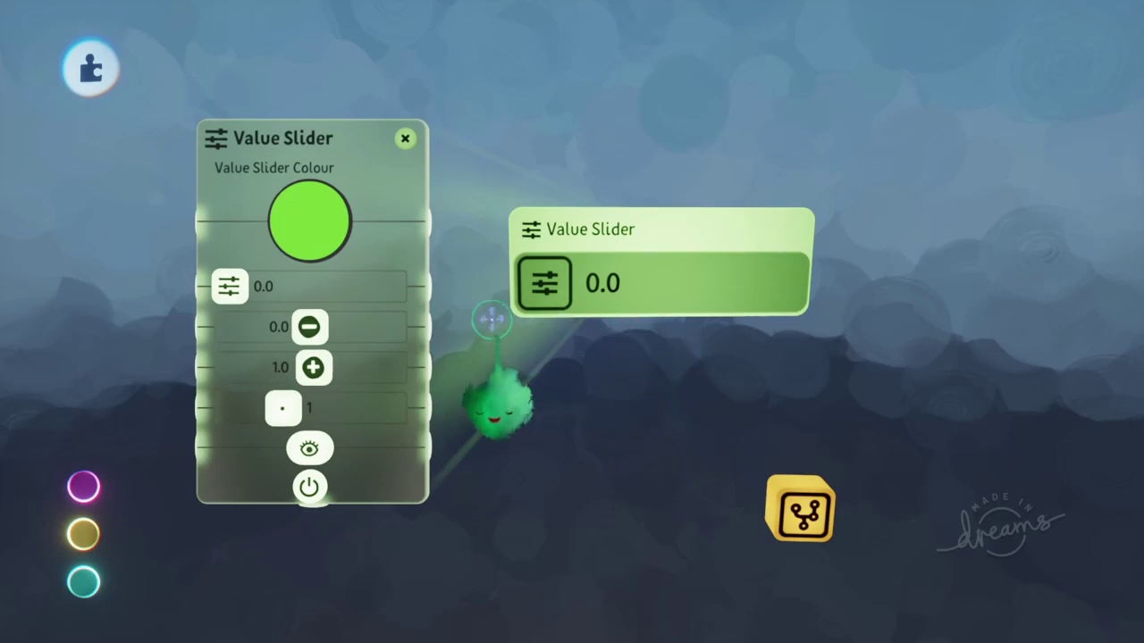
scroll(641, 342, down, 2)
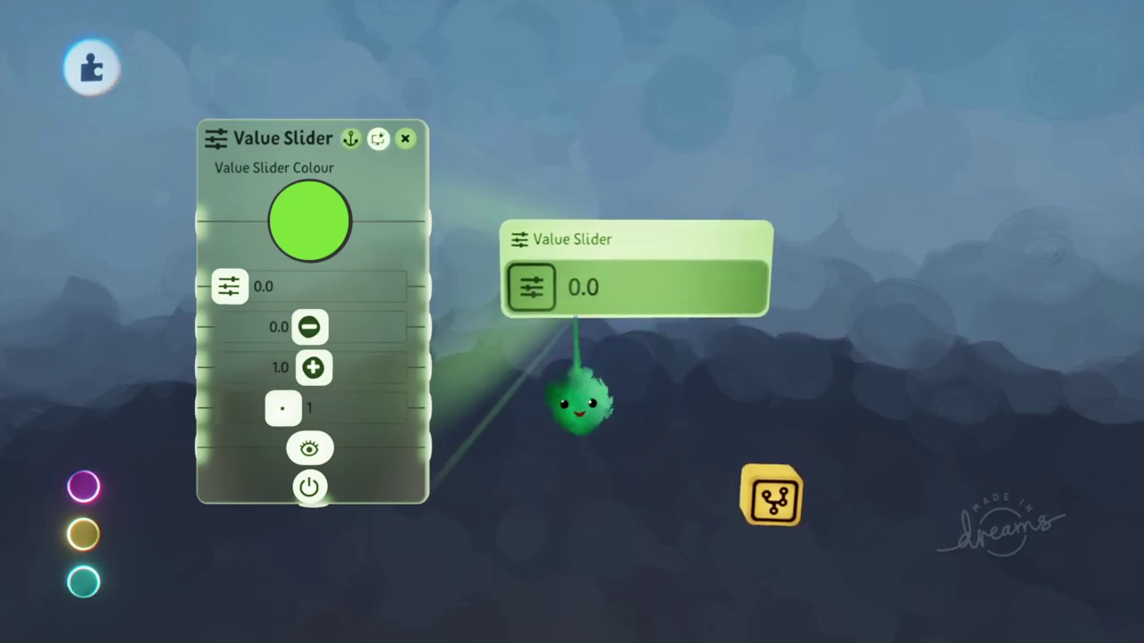
- Set the Value Slider's value to 0.2, delete the microchip and undo that deletion
drag(369, 301, 249, 340)
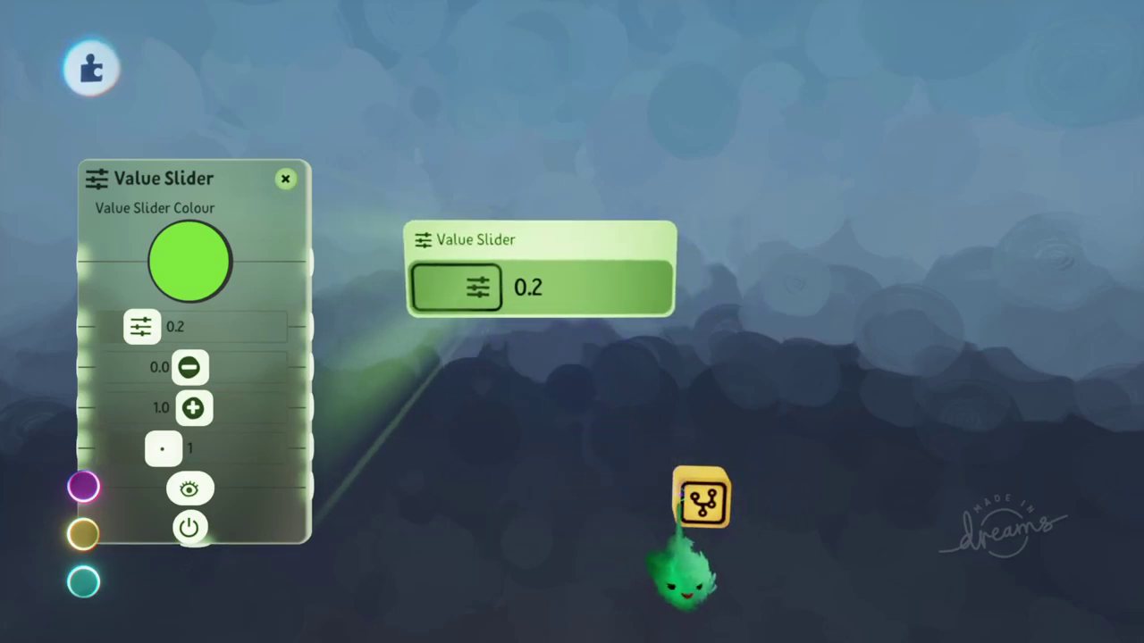
key(Delete)
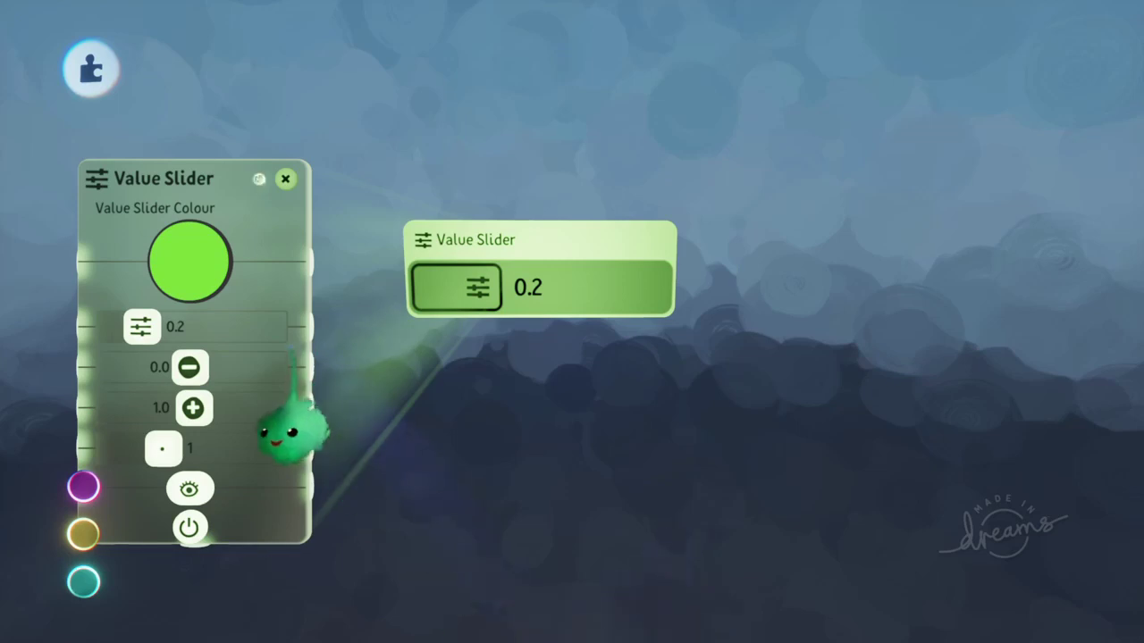
key(ctrl+z)
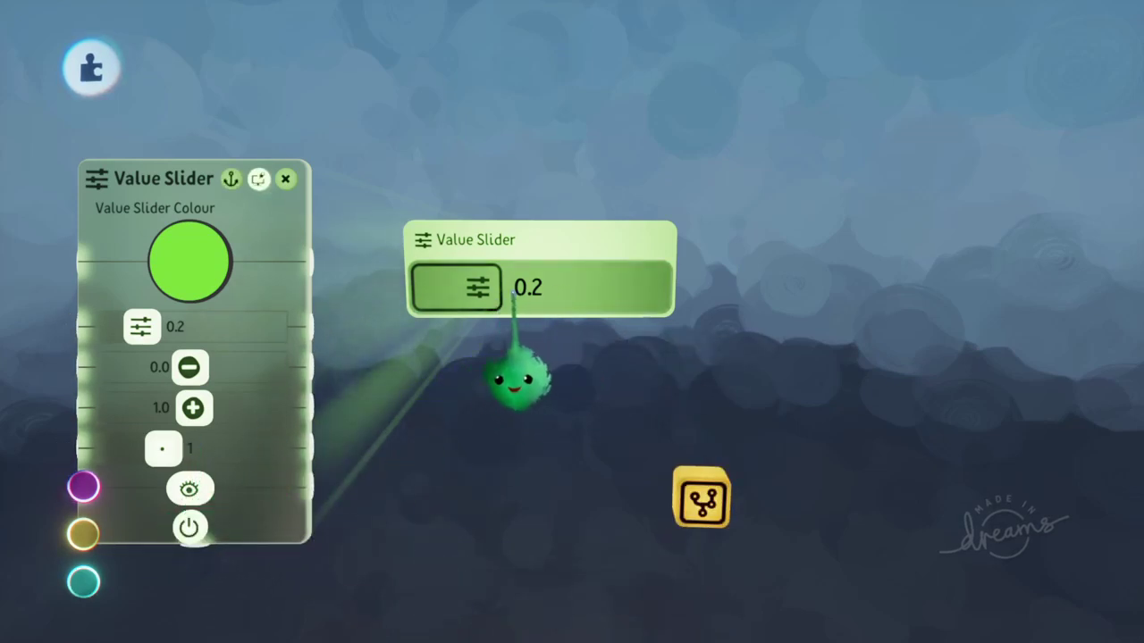
- Set the Value Slider's maximum value to 0.2 and slide its handle back and forth across the range
drag(192, 407, 240, 410)
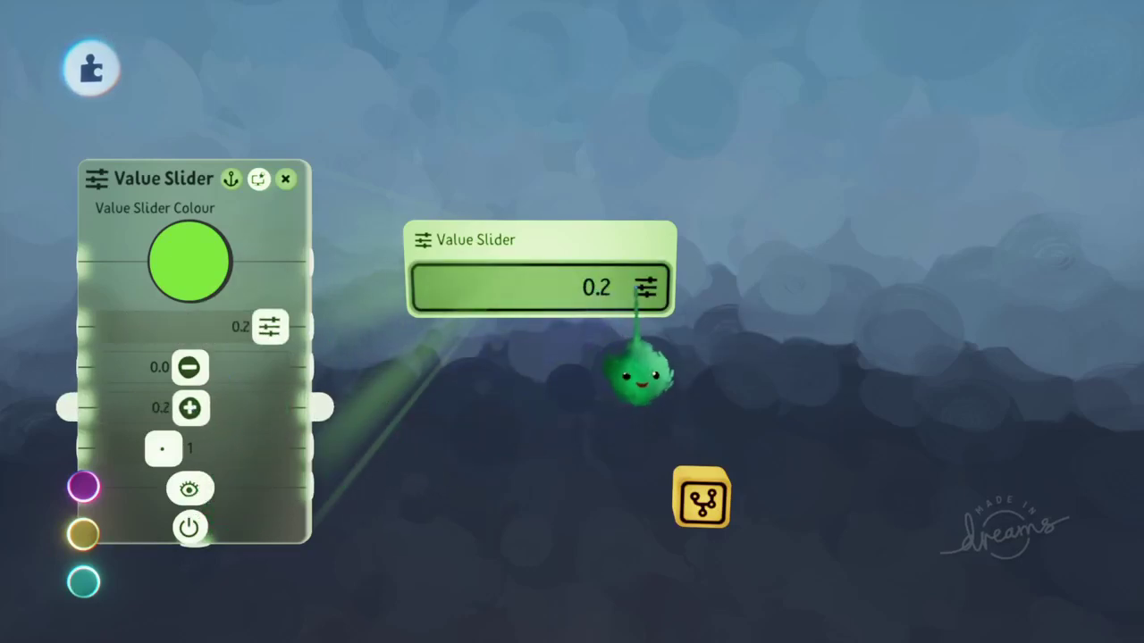
drag(647, 287, 435, 287)
drag(427, 380, 737, 385)
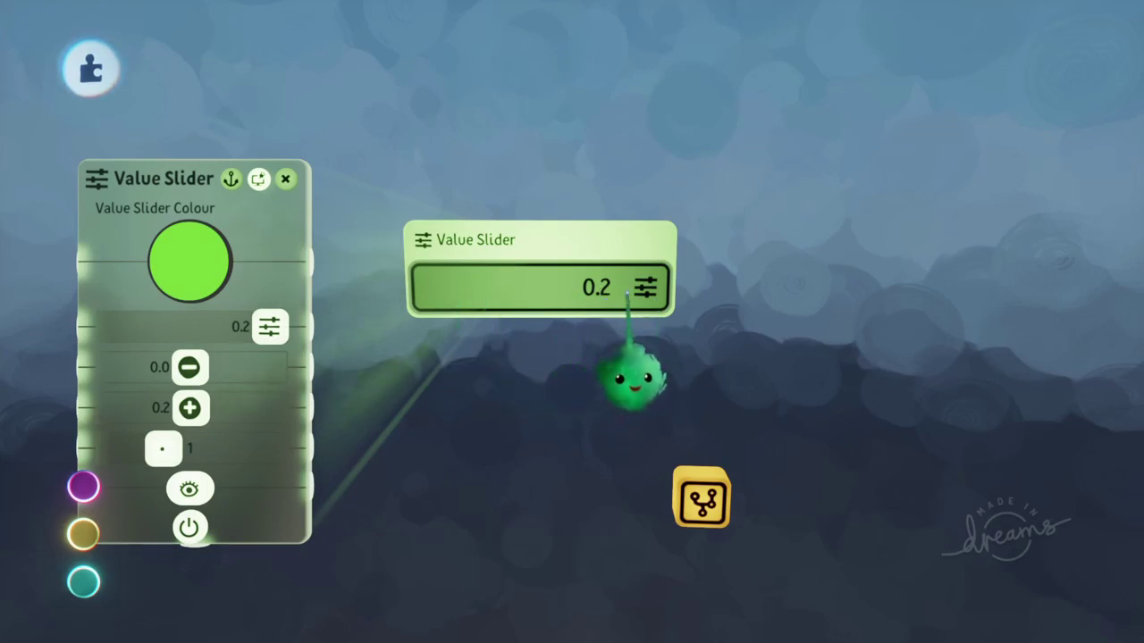
drag(580, 379, 655, 362)
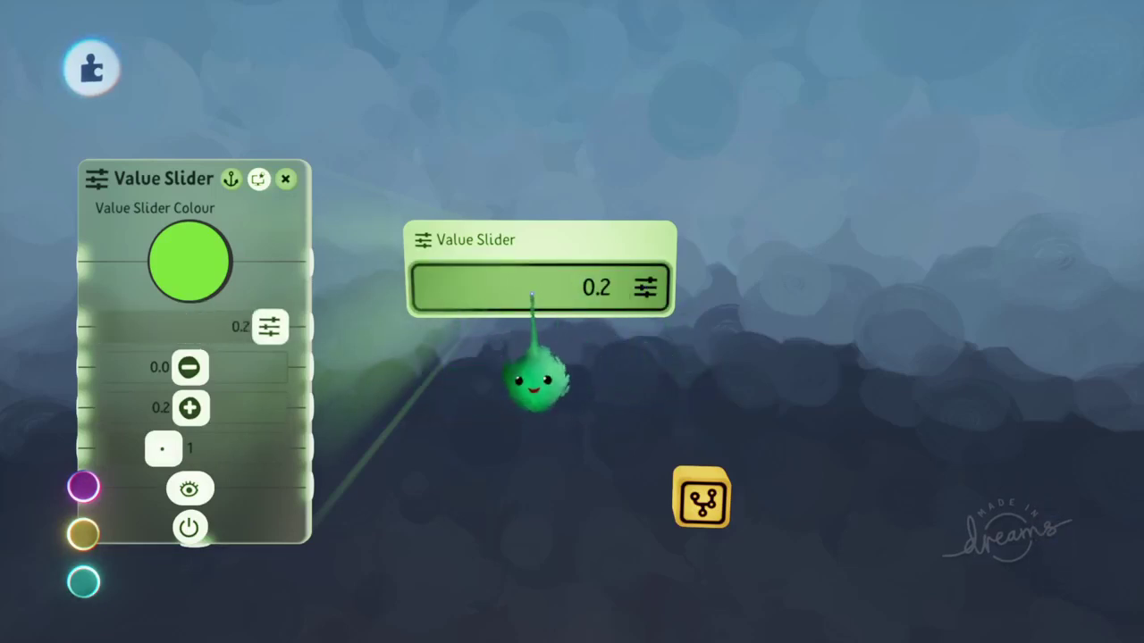
drag(581, 380, 487, 420)
- Undo the last changes to the Value Slider's value and maximum value
key(ctrl+z)
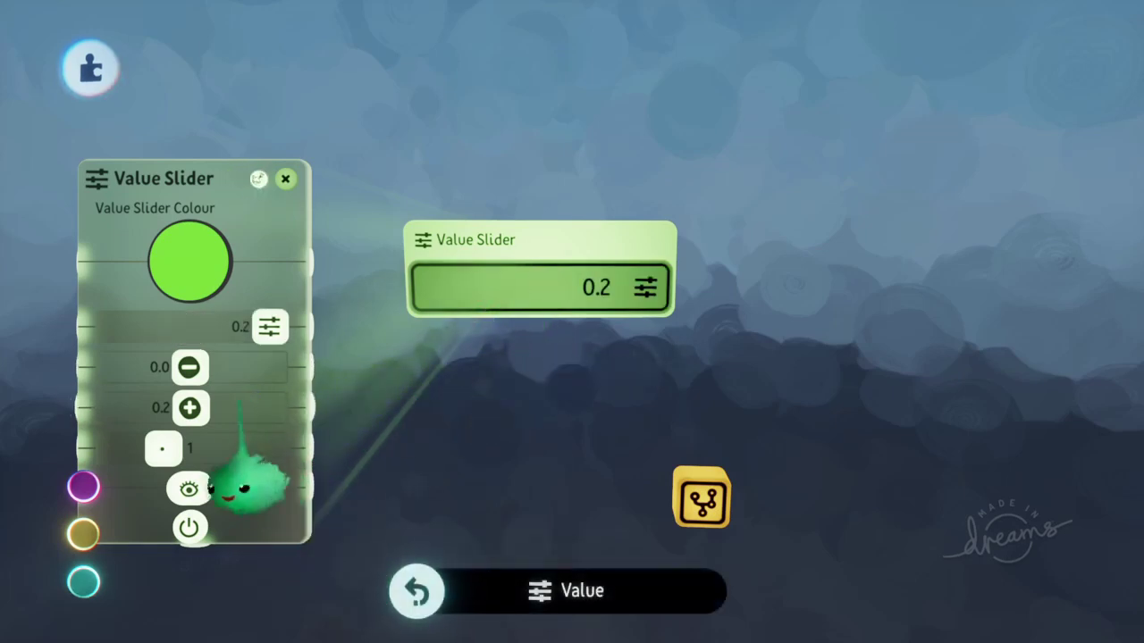
drag(192, 408, 200, 407)
key(ctrl+z)
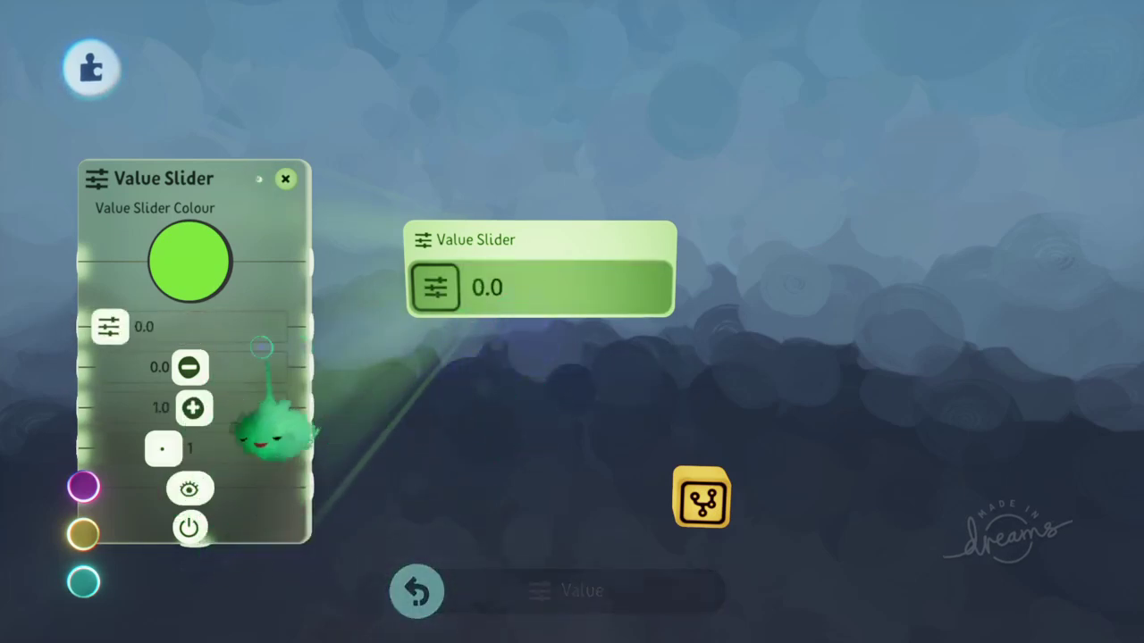
- Place a Timeline near the Value Slider, wire the slider's output to its playhead and close the slider's settings
click(503, 70)
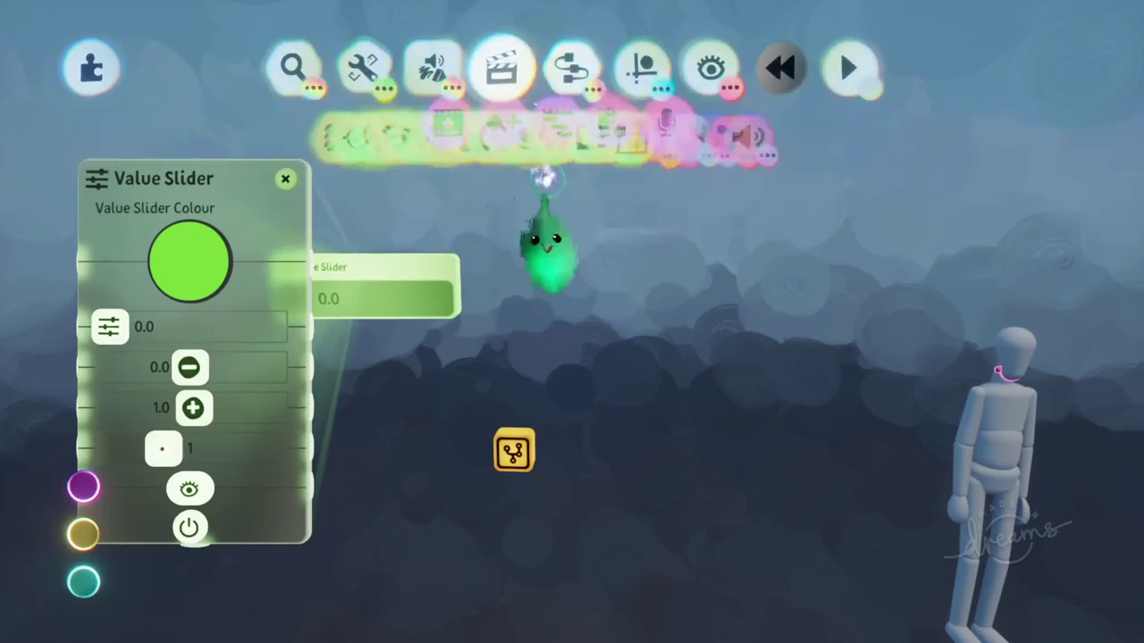
click(577, 138)
click(638, 160)
middle_drag(543, 305, 598, 305)
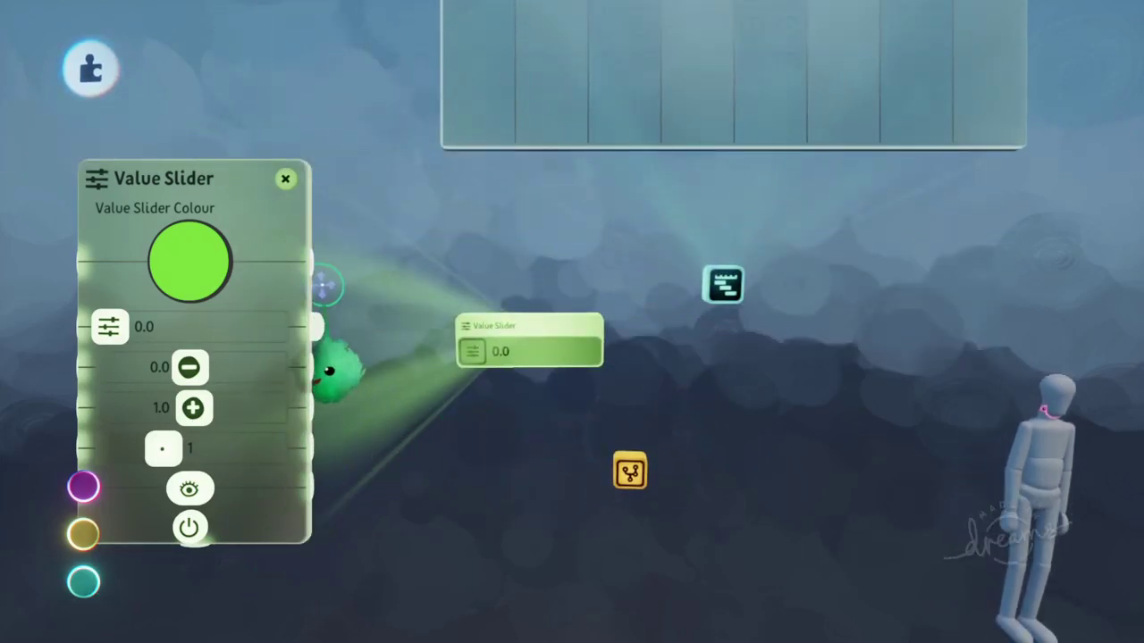
click(443, 148)
middle_drag(538, 174, 565, 380)
key(Escape)
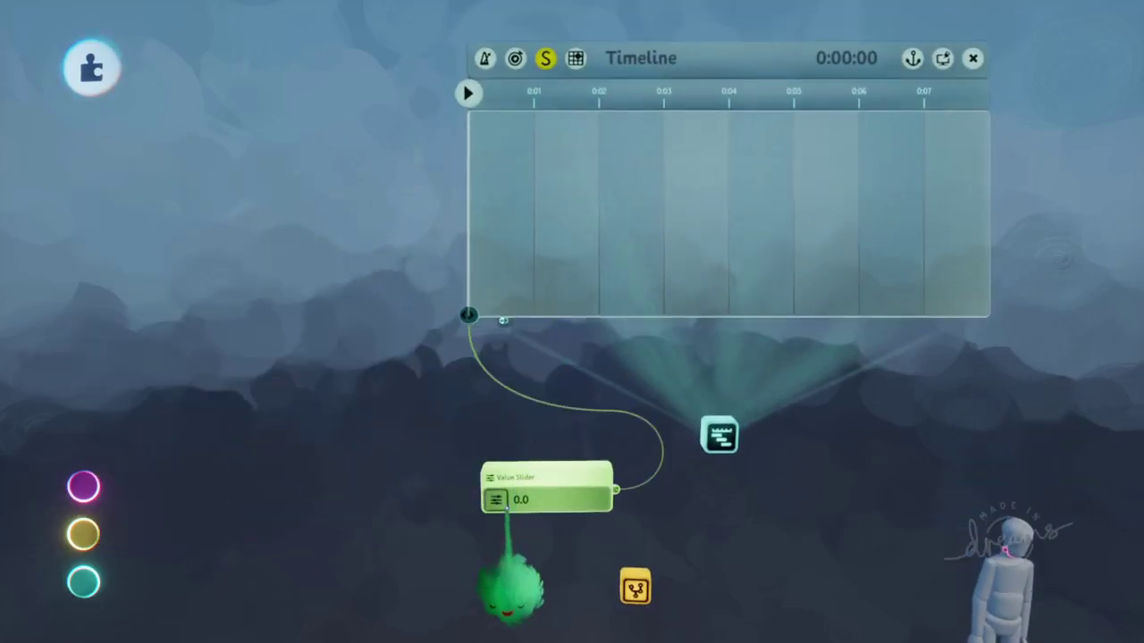
- Scrub the Timeline by sliding the Value Slider to 0.2, set its Decimal Places to 3 and nudge the value
mouse_move(511, 561)
mouse_down()
mouse_move(555, 555)
mouse_move(509, 555)
mouse_up()
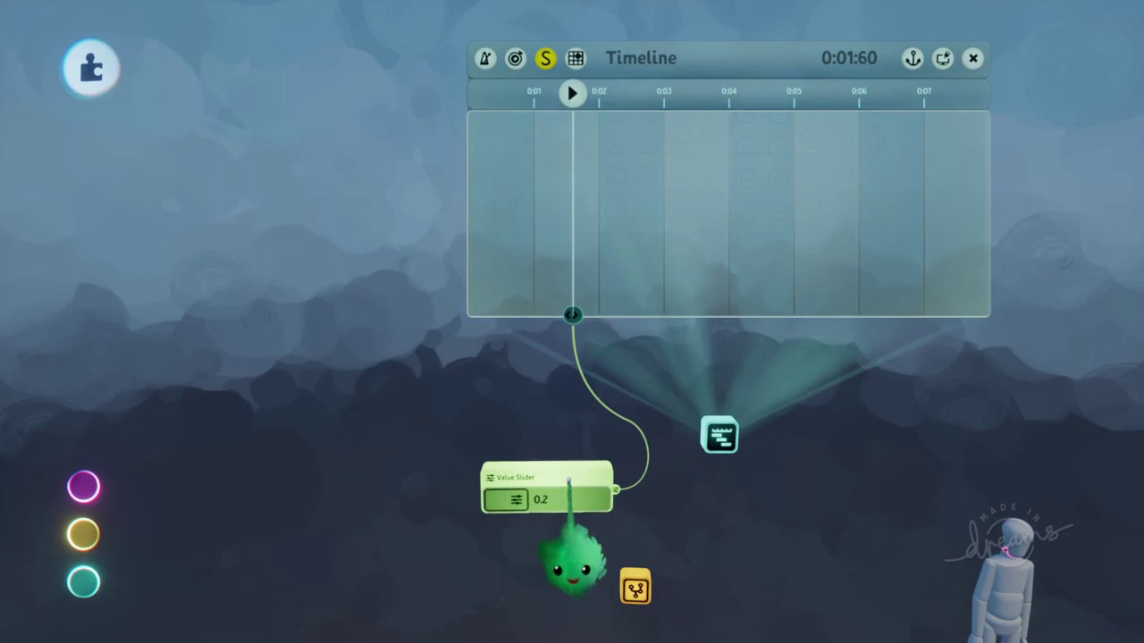
click(569, 483)
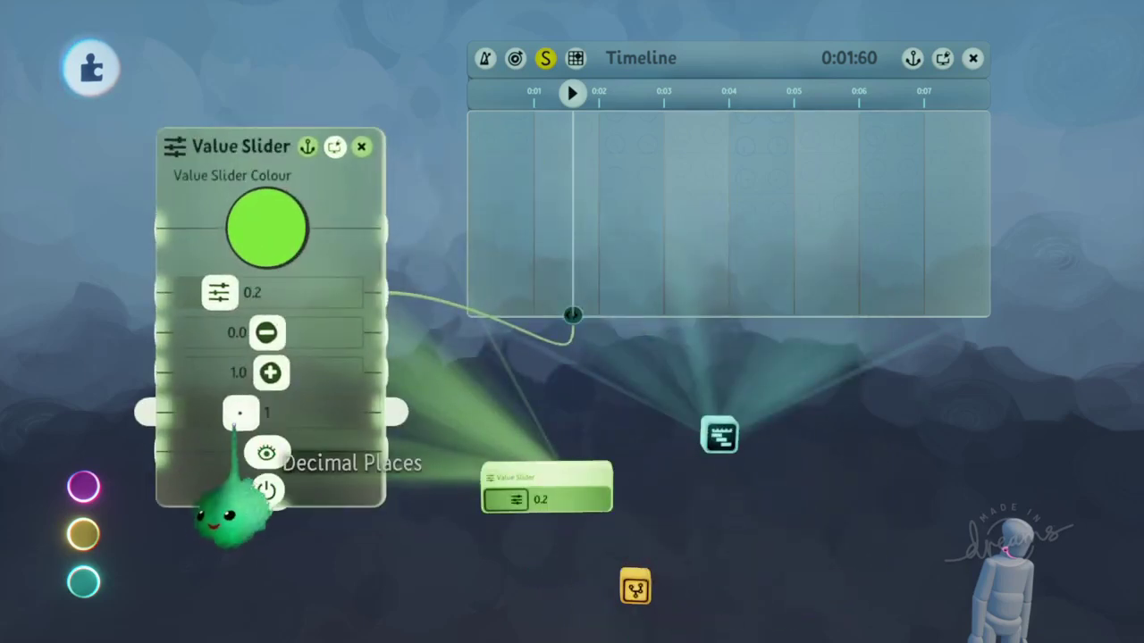
drag(240, 416, 345, 411)
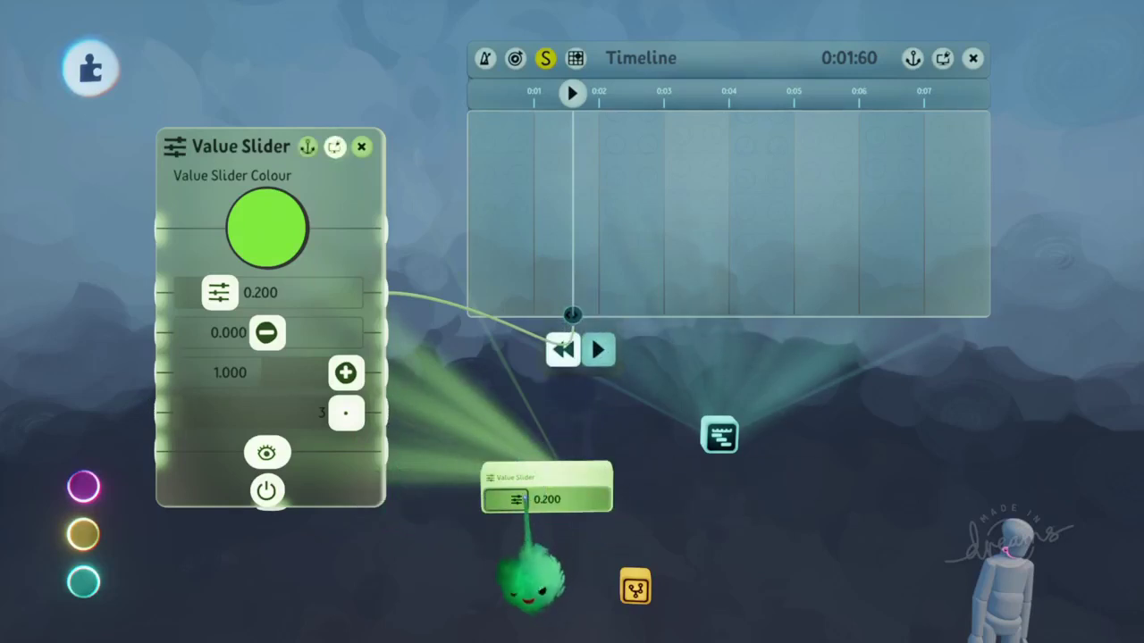
mouse_move(517, 500)
mouse_down()
mouse_move(573, 501)
mouse_move(537, 501)
mouse_up()
- Set the Value Slider's Decimal Places to 0 and slide its value down to 0
drag(346, 413, 293, 414)
drag(264, 498, 197, 496)
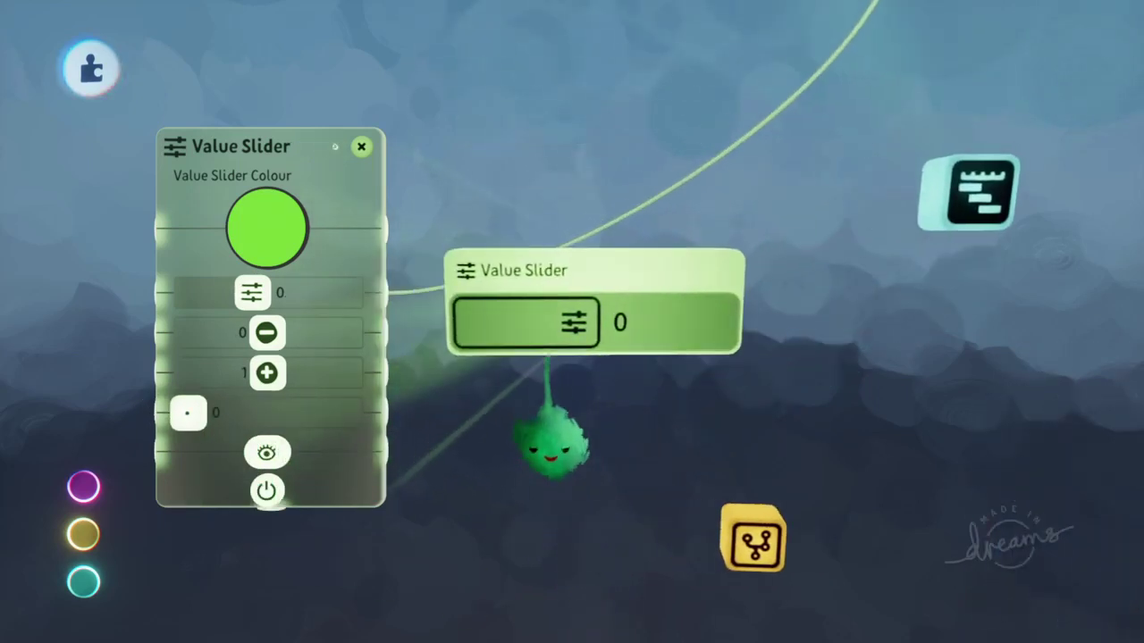
drag(574, 323, 484, 323)
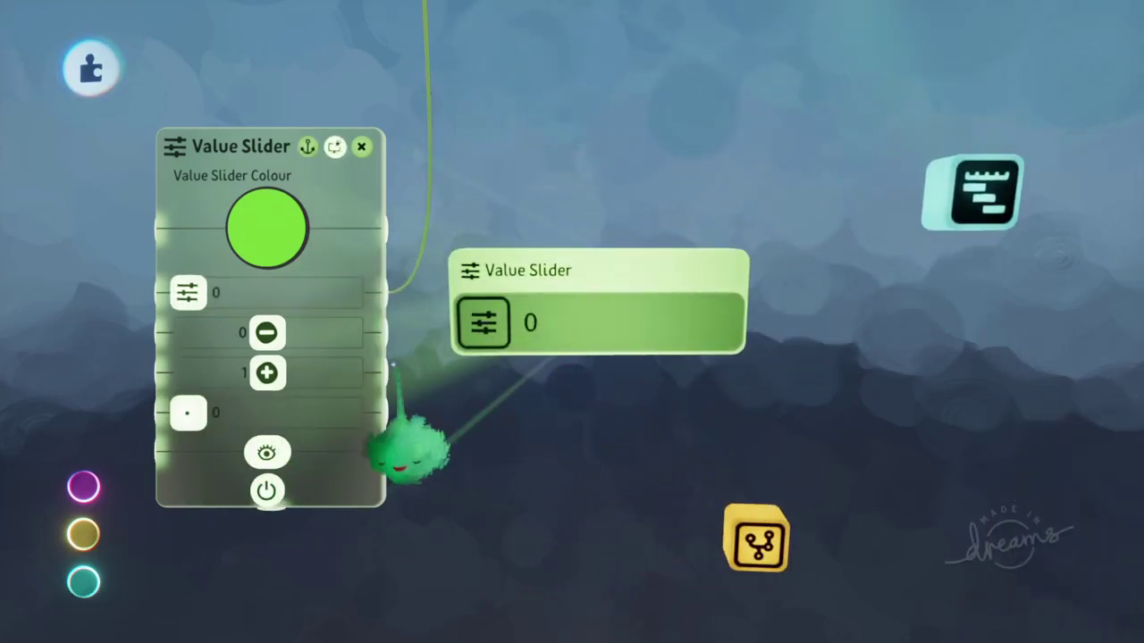
- Try the Value Slider with a maximum of 4, set the maximum to 2 and slide the value to 2
drag(270, 375, 312, 364)
drag(487, 323, 616, 323)
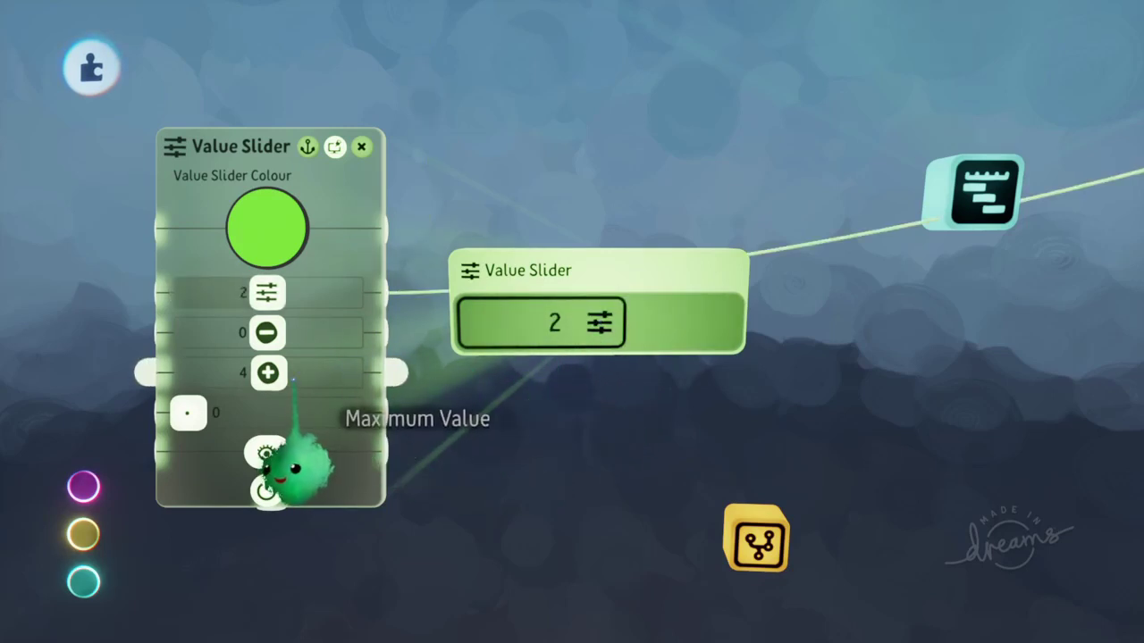
mouse_move(281, 379)
mouse_down()
mouse_move(297, 379)
mouse_move(284, 375)
mouse_up()
mouse_move(715, 323)
mouse_down()
mouse_move(483, 323)
mouse_move(715, 323)
mouse_up()
- Close the Timeline's window, delete the Timeline and close the Value Slider's settings
scroll(518, 468, down, 5)
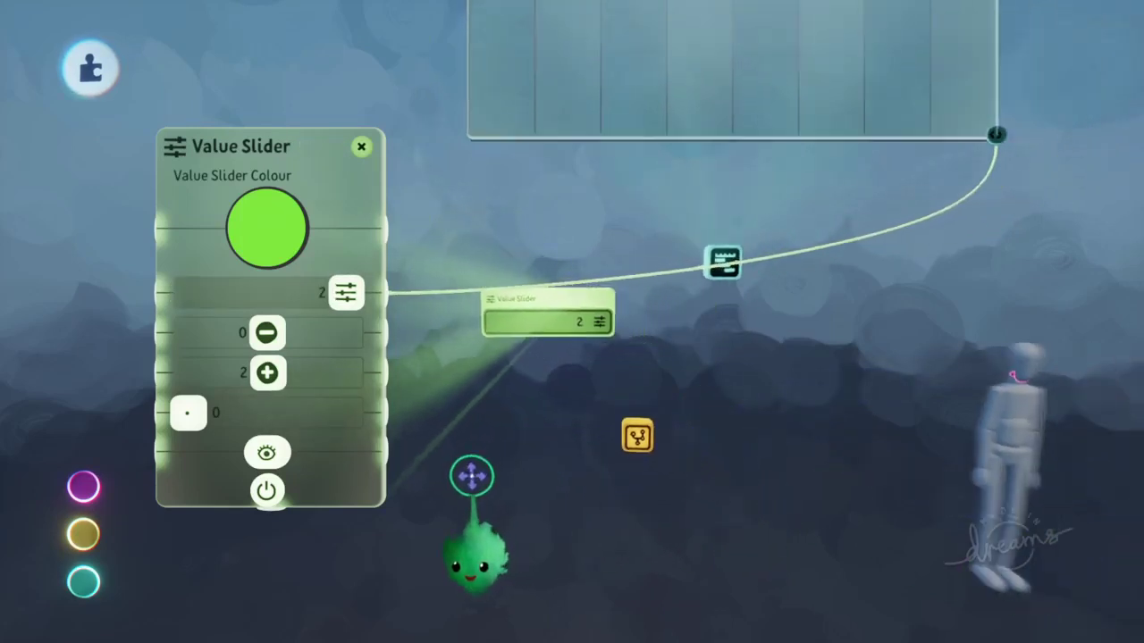
scroll(482, 452, down, 3)
click(581, 189)
scroll(628, 420, up, 5)
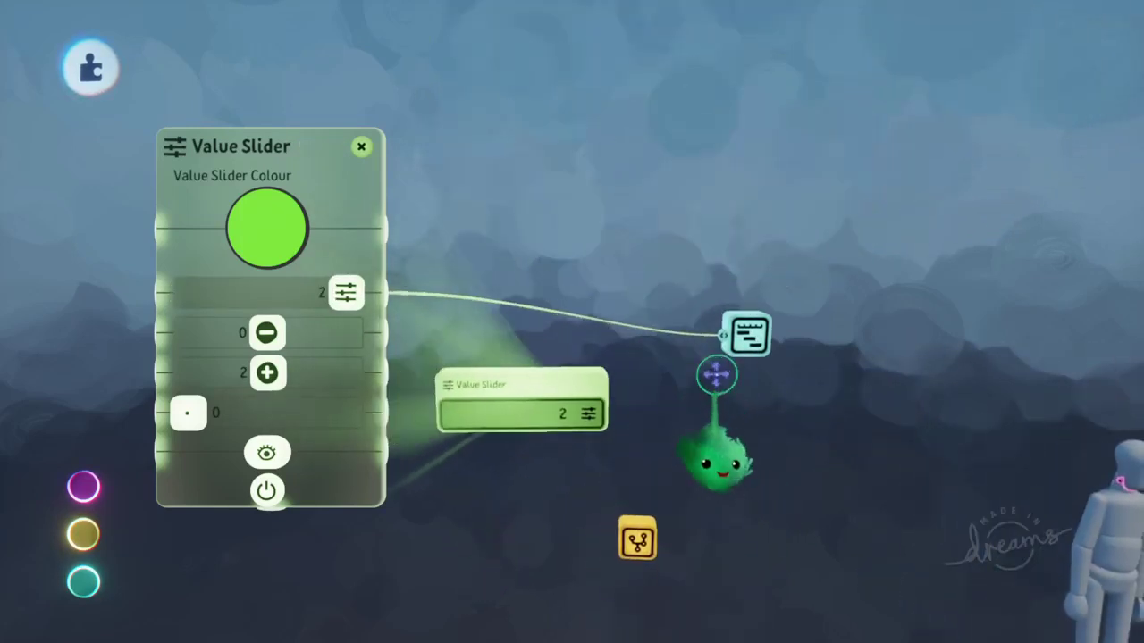
drag(717, 375, 738, 354)
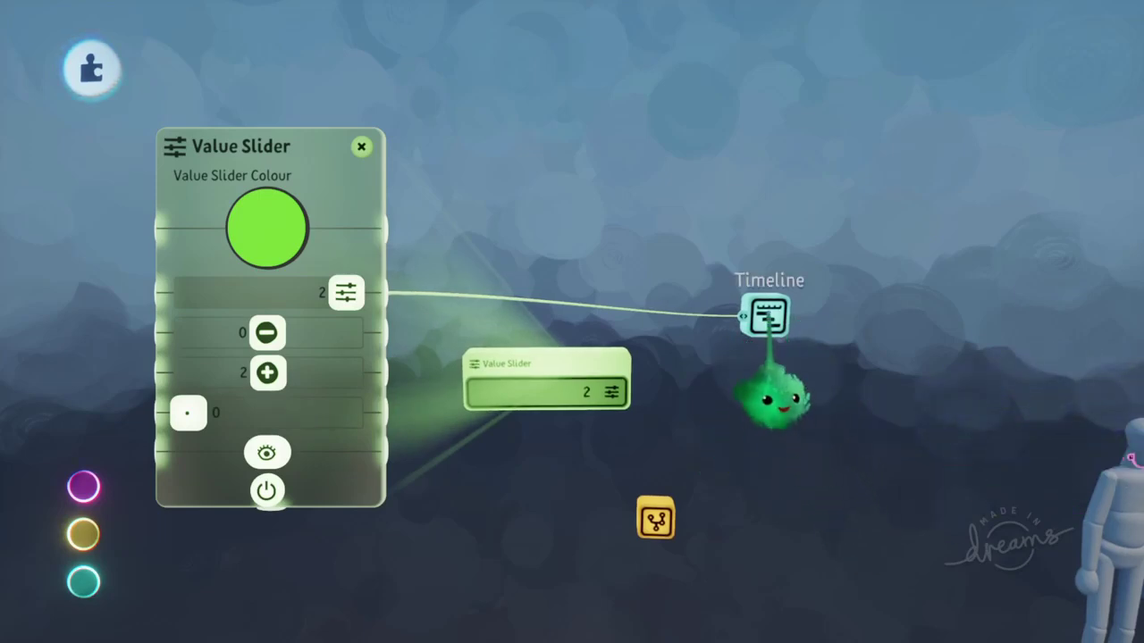
key(Delete)
key(Escape)
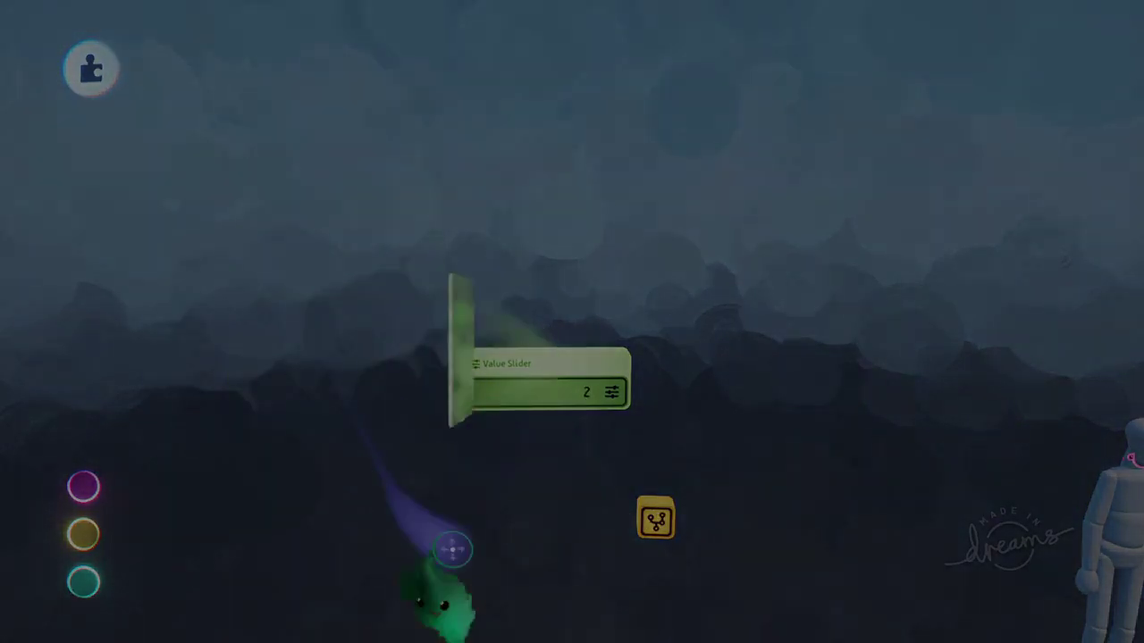